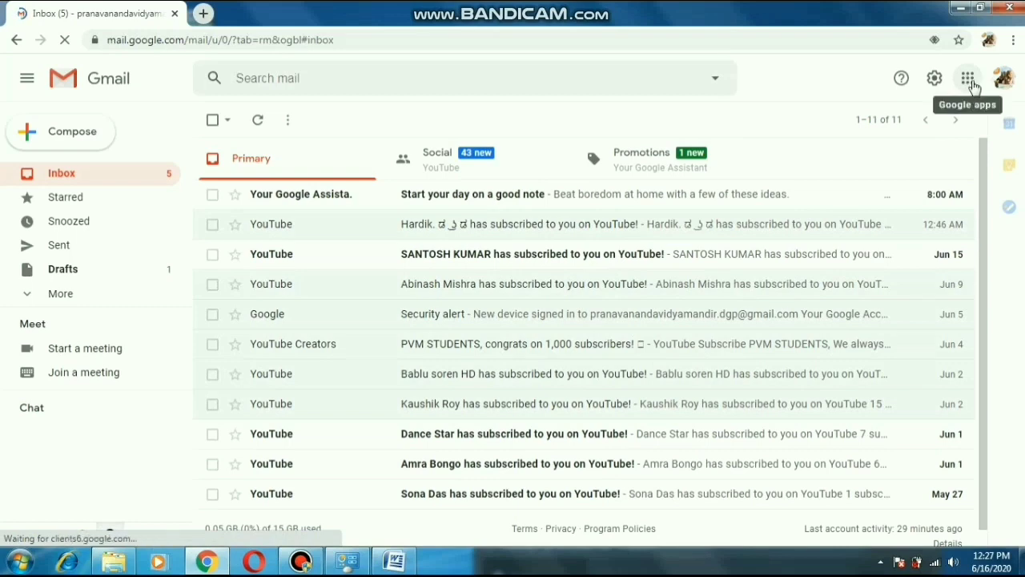
- Open Google Docs from the list of Google apps in Gmail
left_click(969, 80)
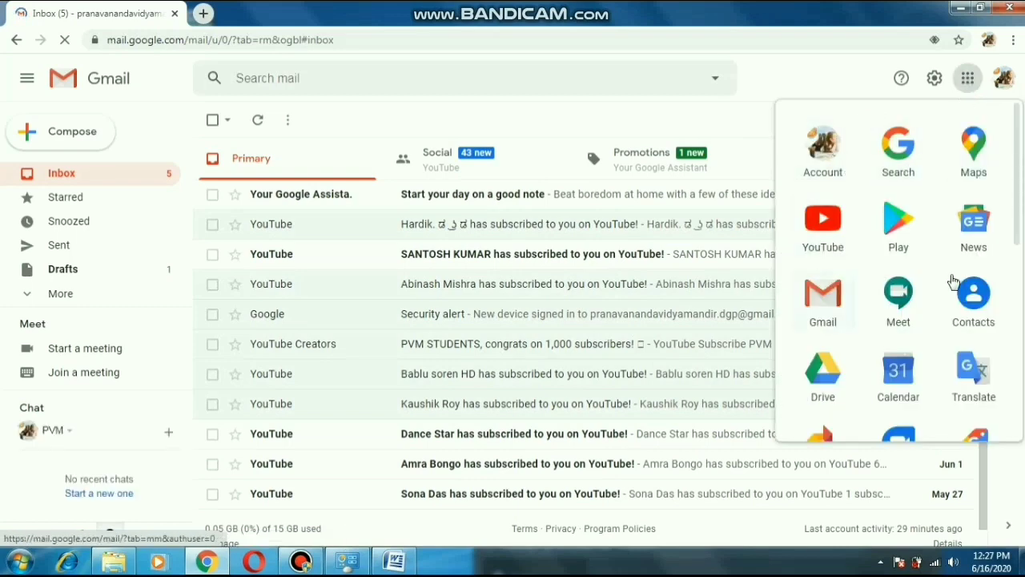
left_click_drag(1022, 227, 1019, 342)
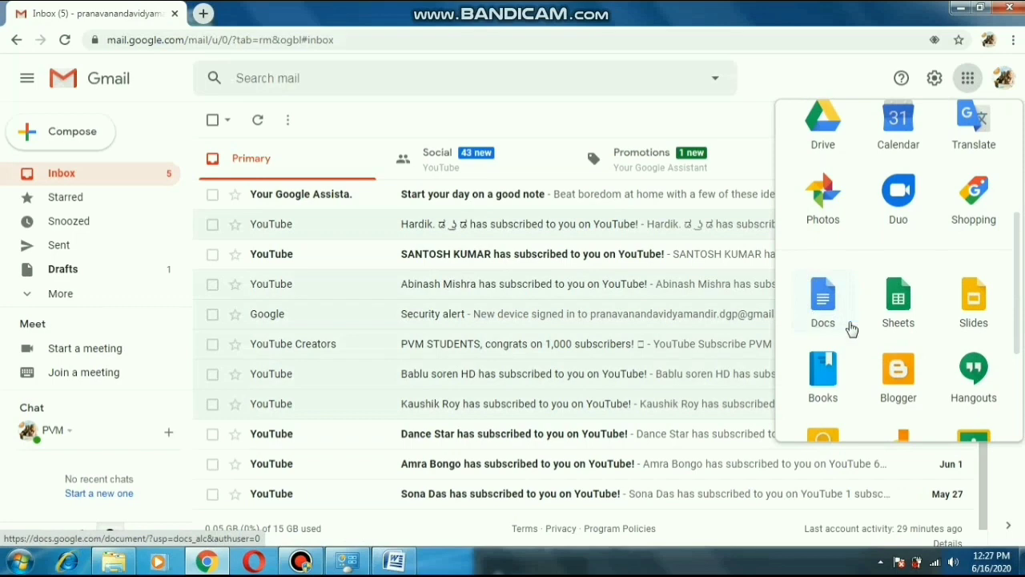
left_click(827, 304)
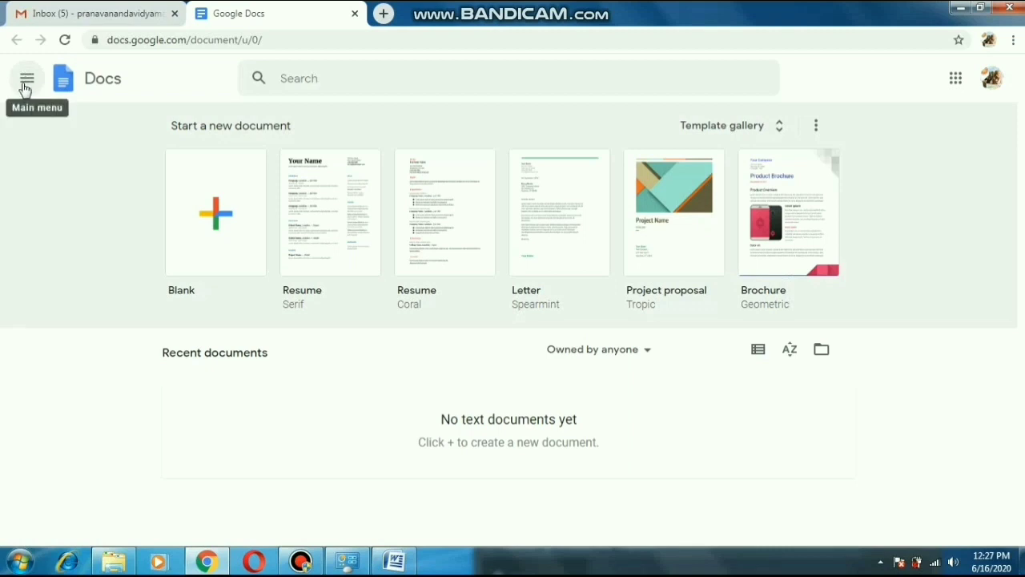
- Switch from Google Docs to Google Forms and create a blank form, dismissing the introductory tip
left_click(26, 83)
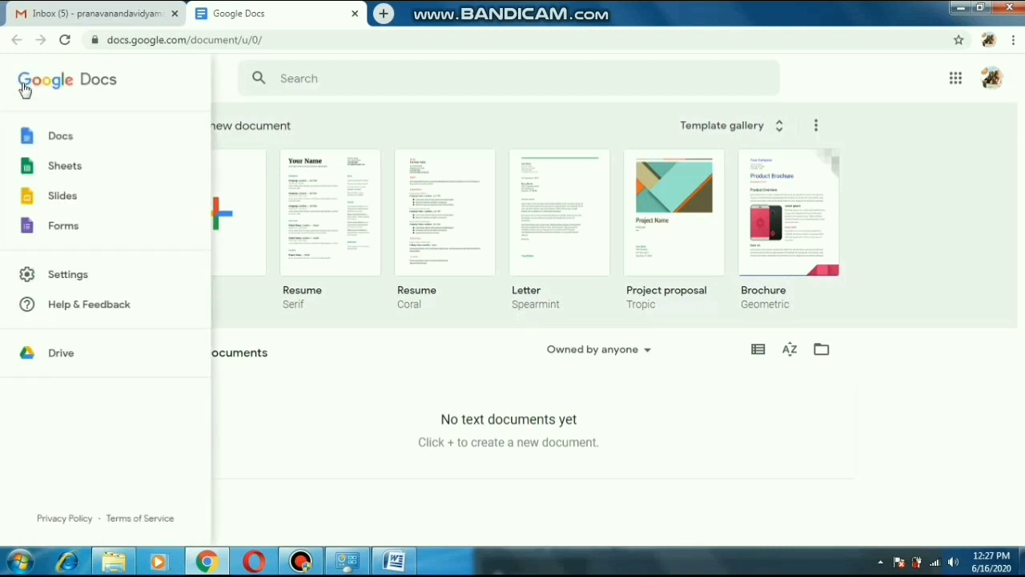
left_click(94, 231)
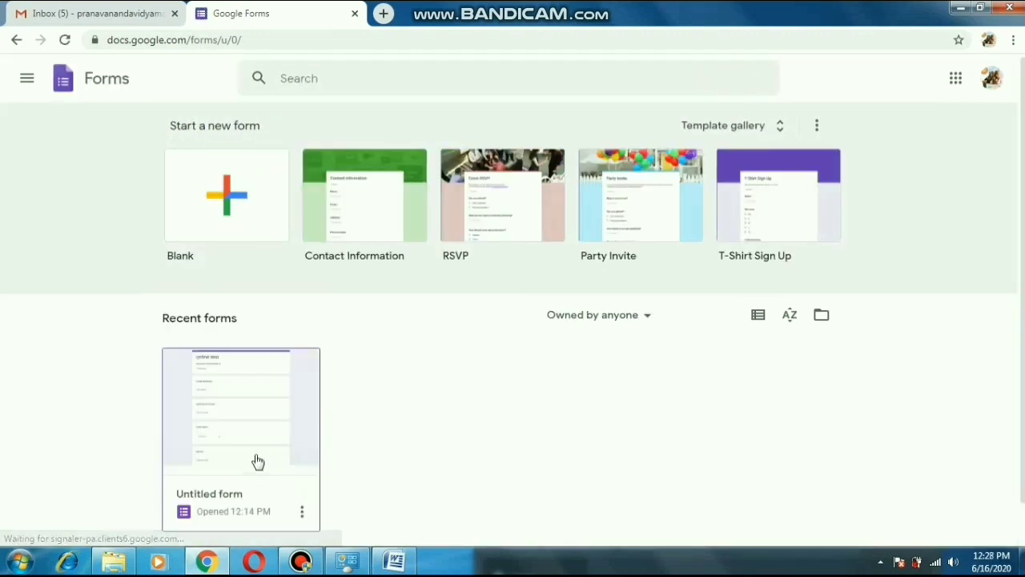
left_click(224, 216)
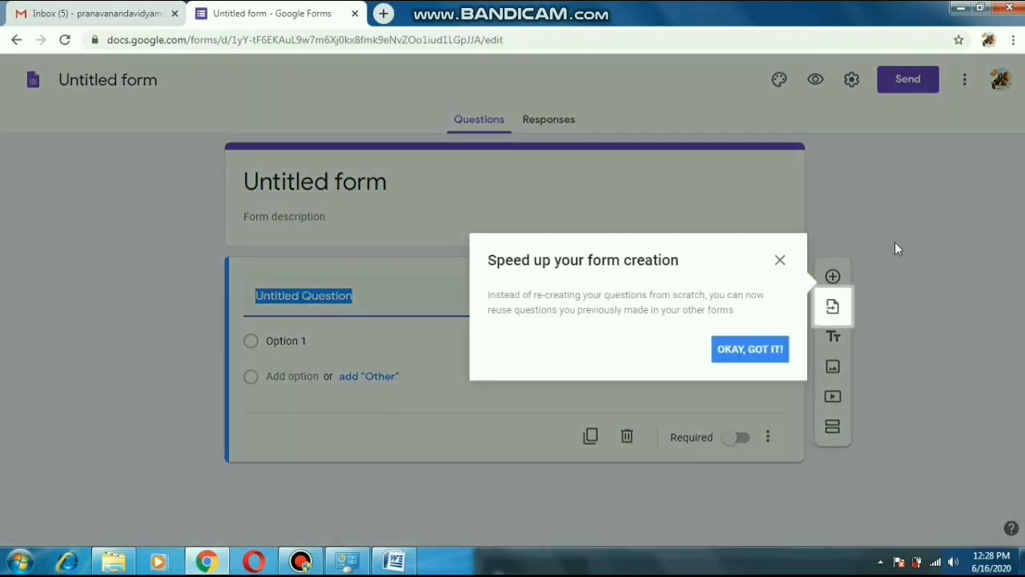
left_click(780, 259)
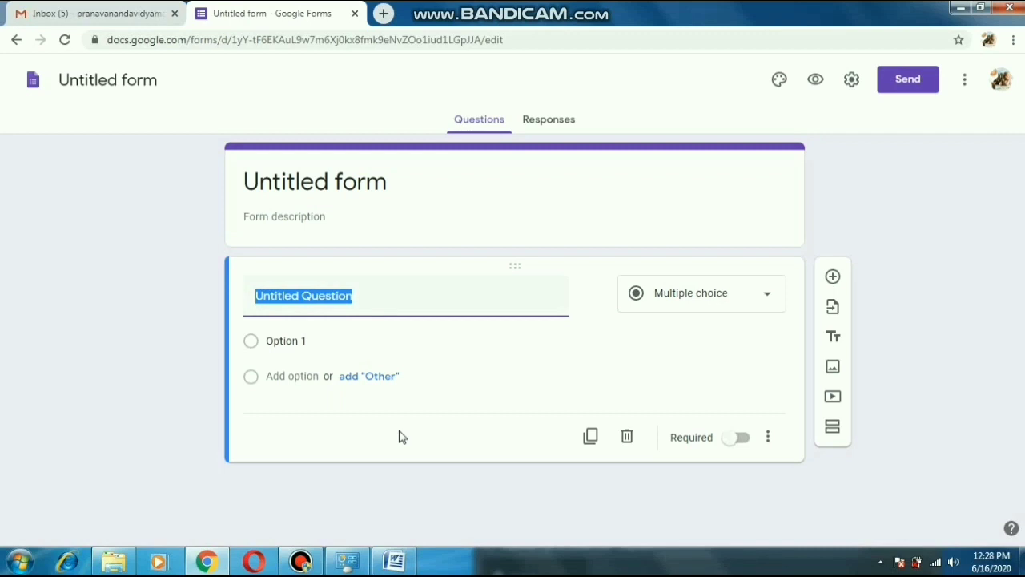
- Title the first question "WRITE YOUR NAME" and set its type to Short answer
type("W")
key("BackSpace")
type("WRITE YOUR NAME")
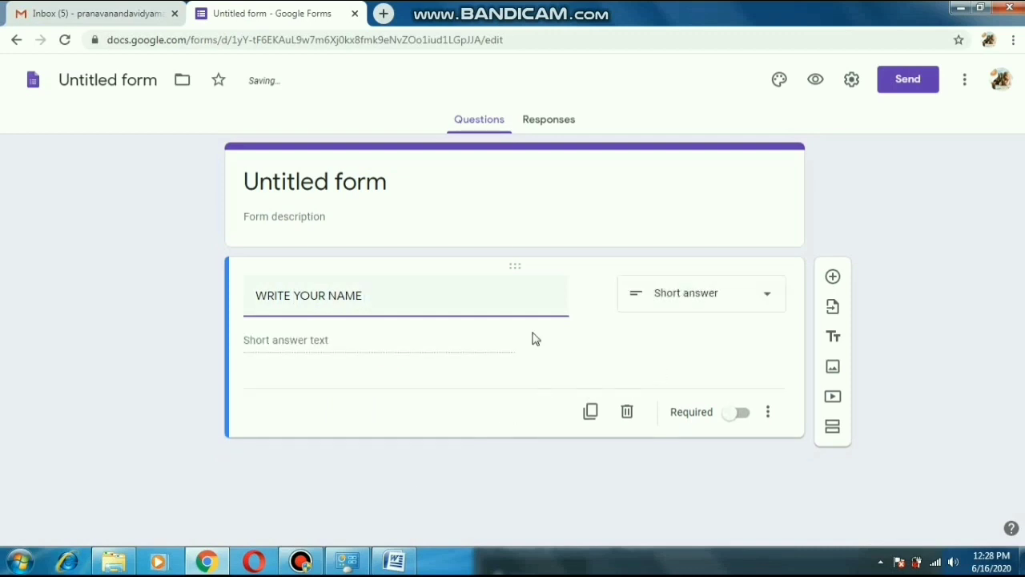
left_click(739, 298)
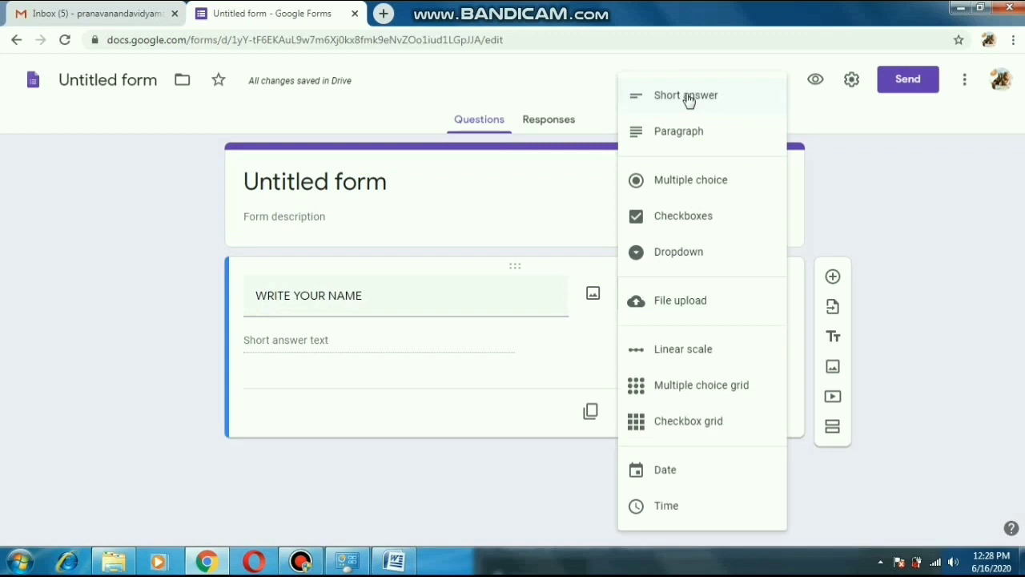
left_click(690, 97)
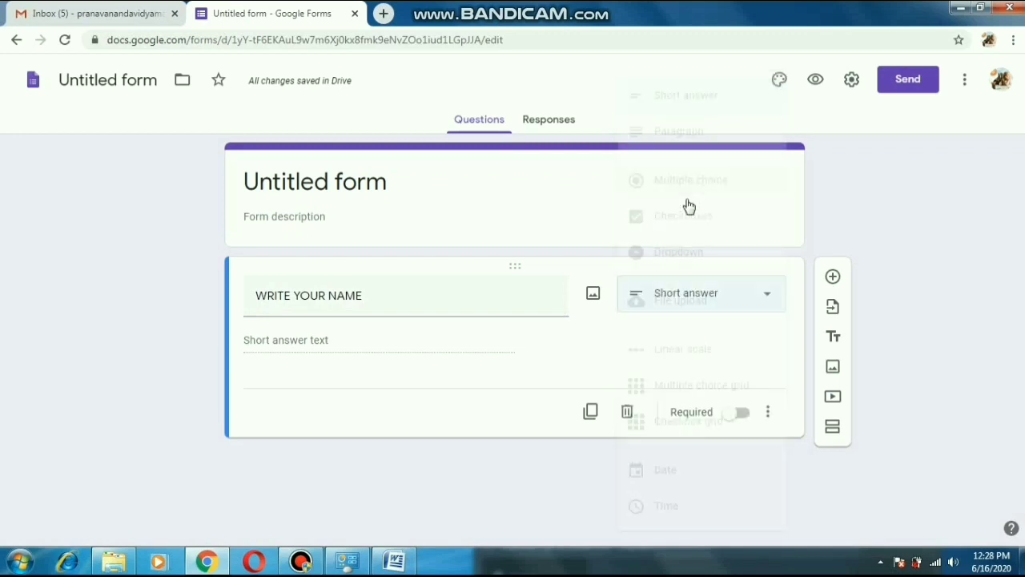
left_click(710, 303)
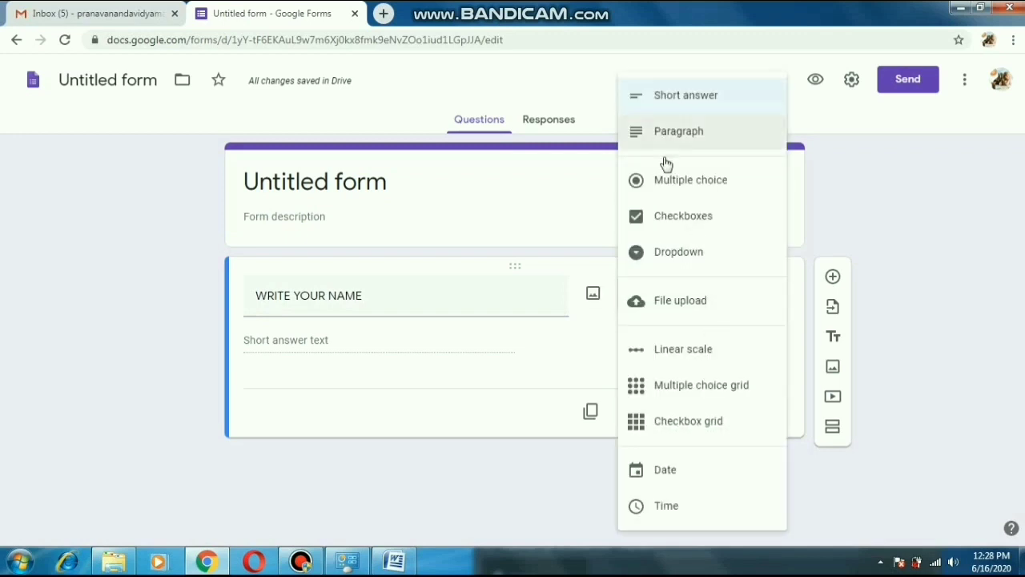
left_click(687, 98)
left_click(274, 350)
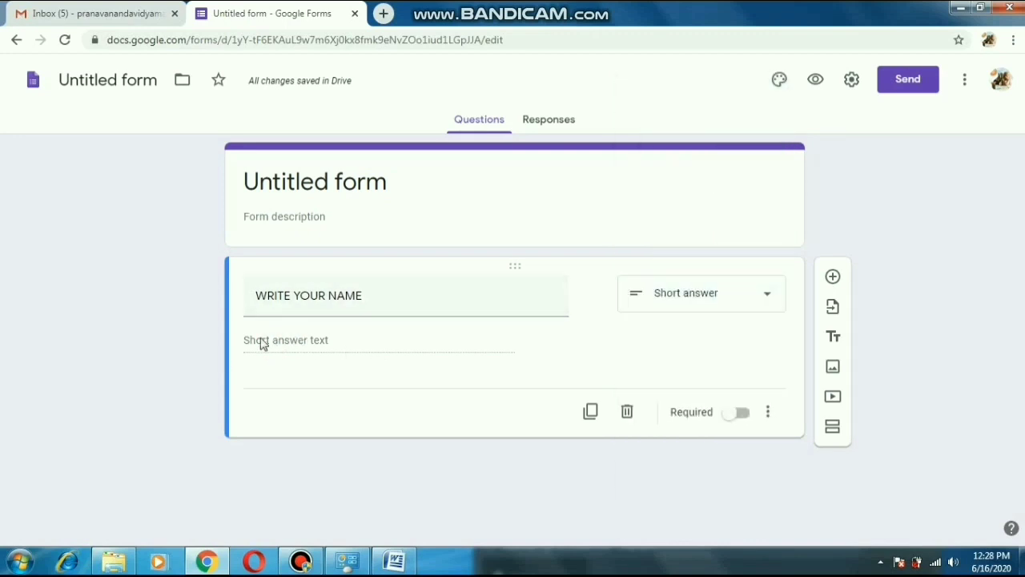
- Make the "WRITE YOUR NAME" question required
left_click(741, 416)
left_click(731, 417)
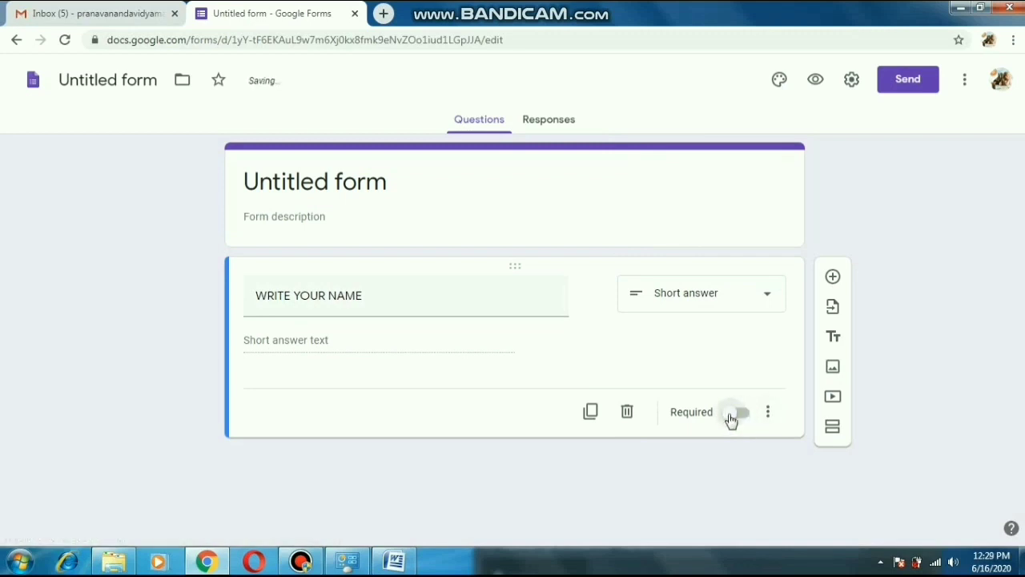
left_click(743, 417)
left_click(745, 421)
left_click(744, 416)
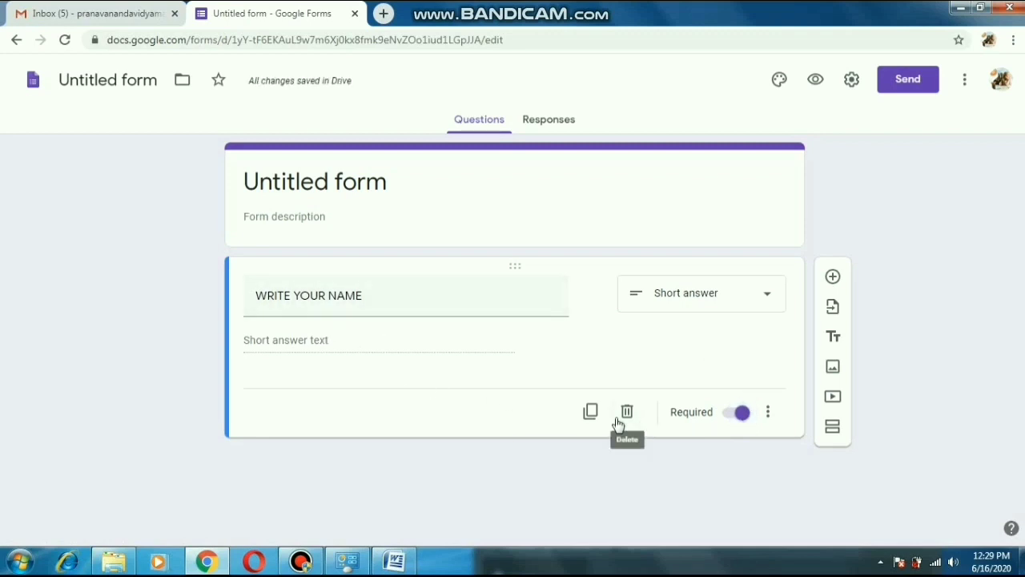
- Duplicate the name question and retitle the copy "CLASS"
left_click(592, 413)
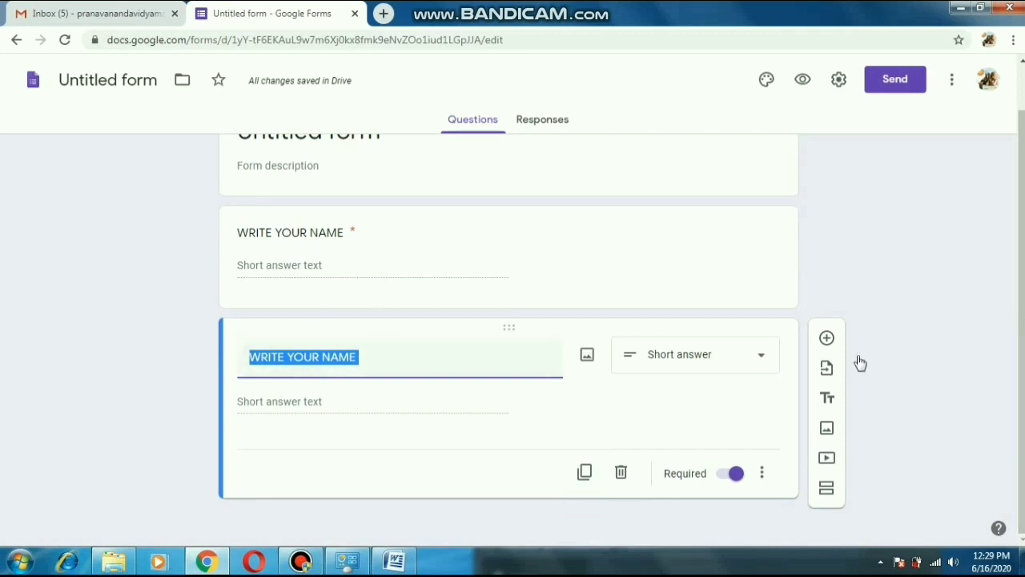
scroll(1021, 320, "up", 1)
scroll(996, 382, "down", 1)
type("C")
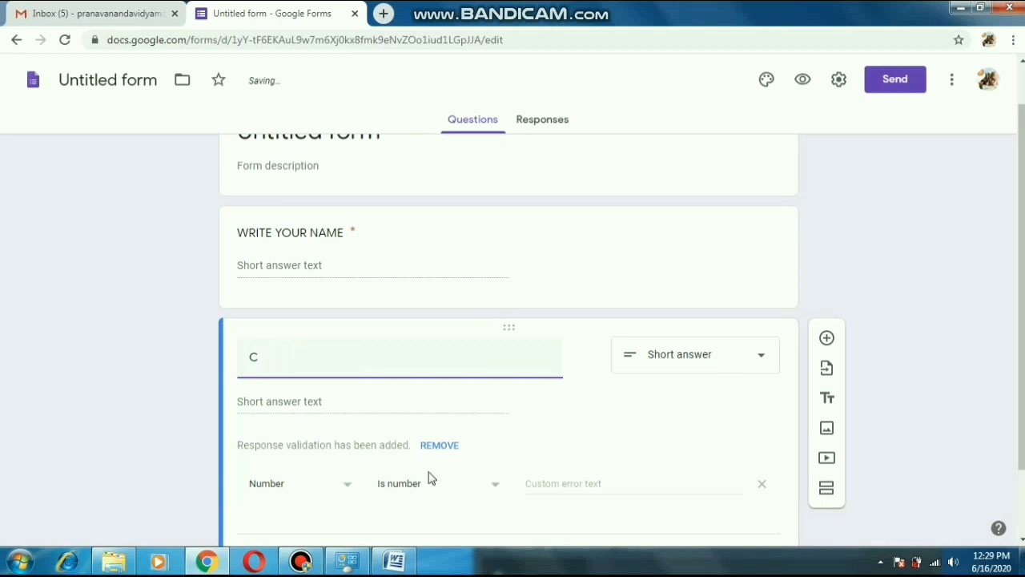
type("ASSSS")
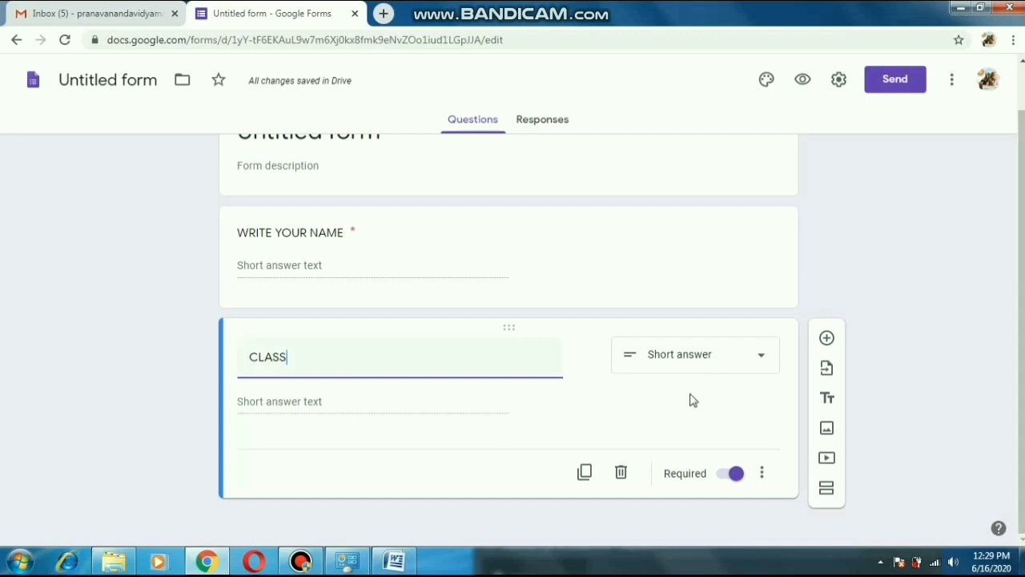
left_click(318, 411)
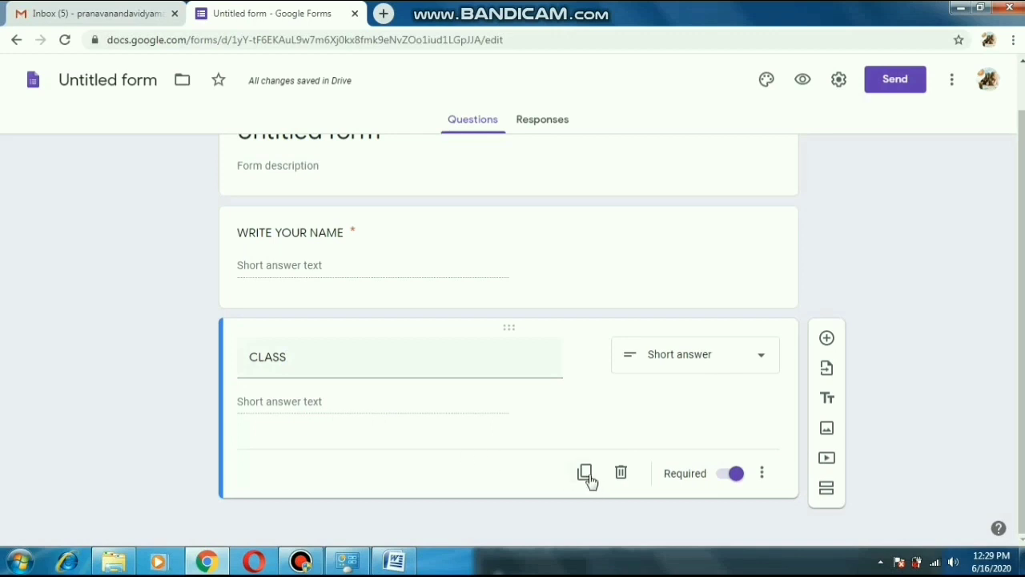
left_click(331, 404)
- Duplicate the CLASS question and retitle the copy "SECTION"
left_click(585, 473)
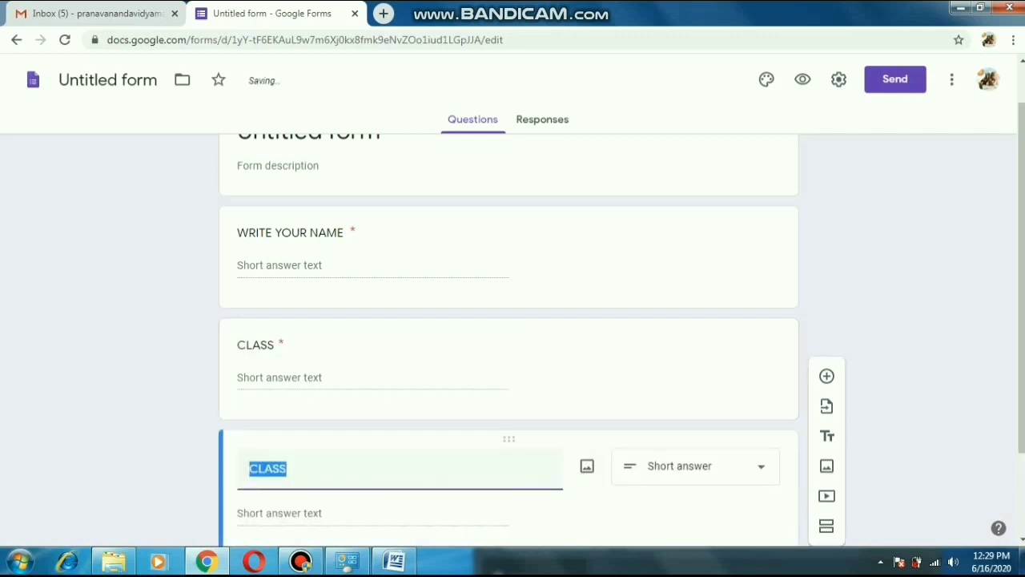
type("S")
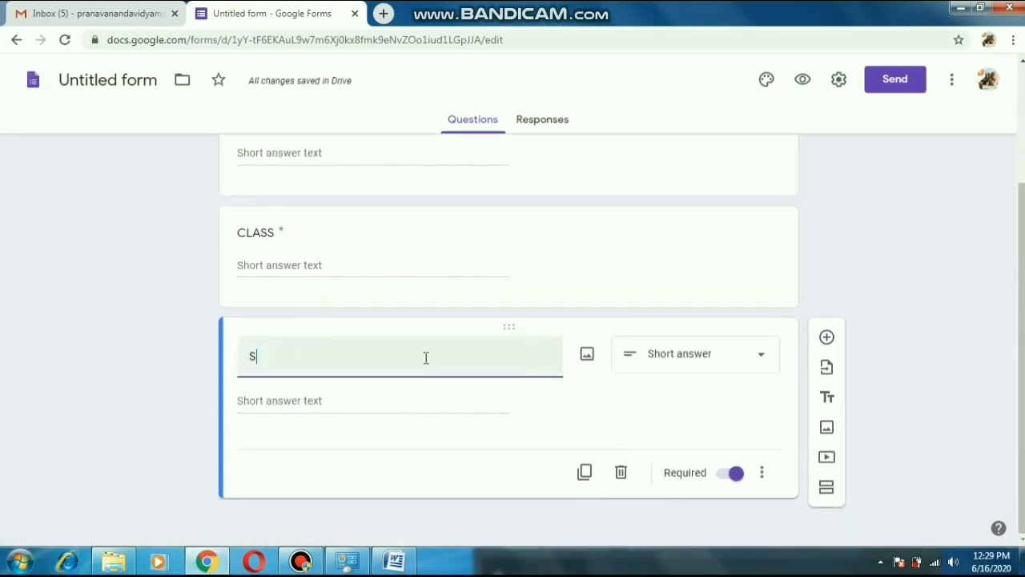
type("ECTION")
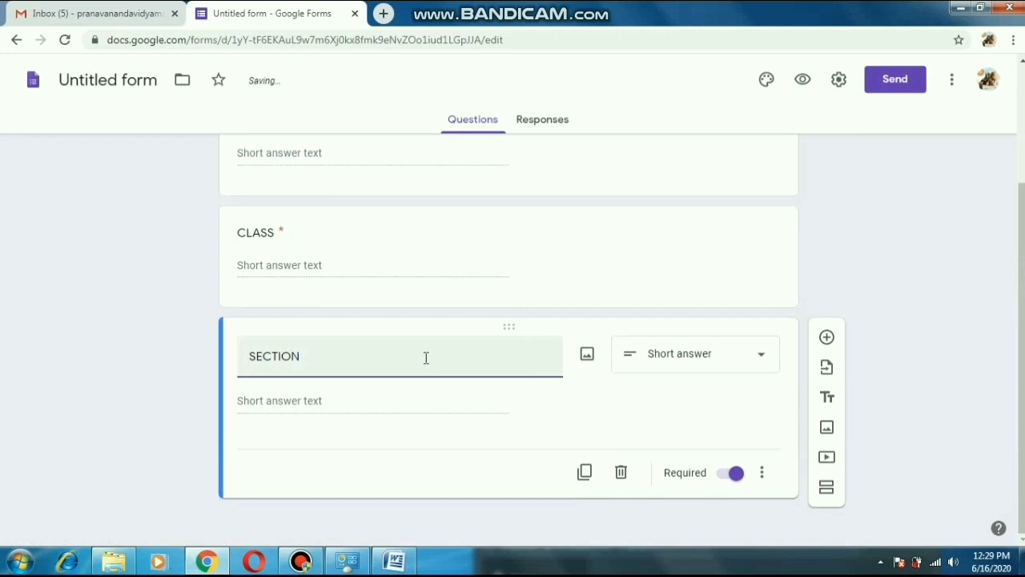
left_click(606, 393)
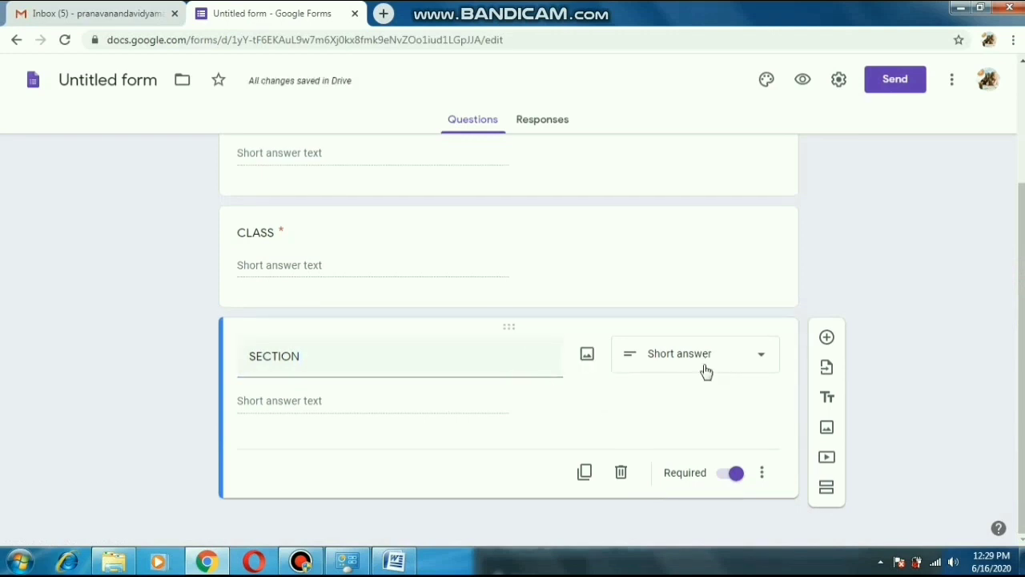
- Change the SECTION question to a Dropdown with options A, B, C and D, plus a fifth option left as "Option 5"
left_click(747, 358)
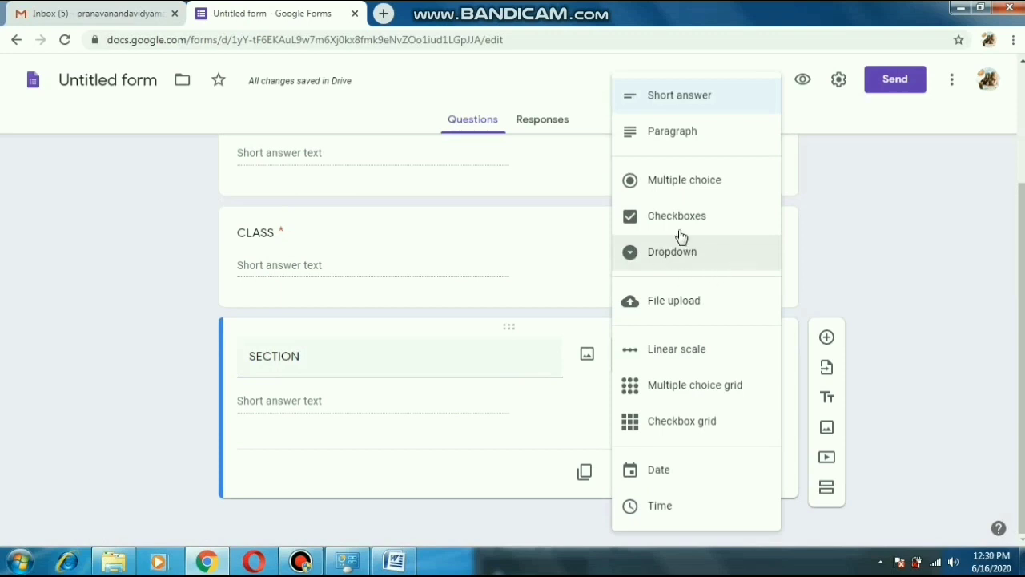
left_click(682, 256)
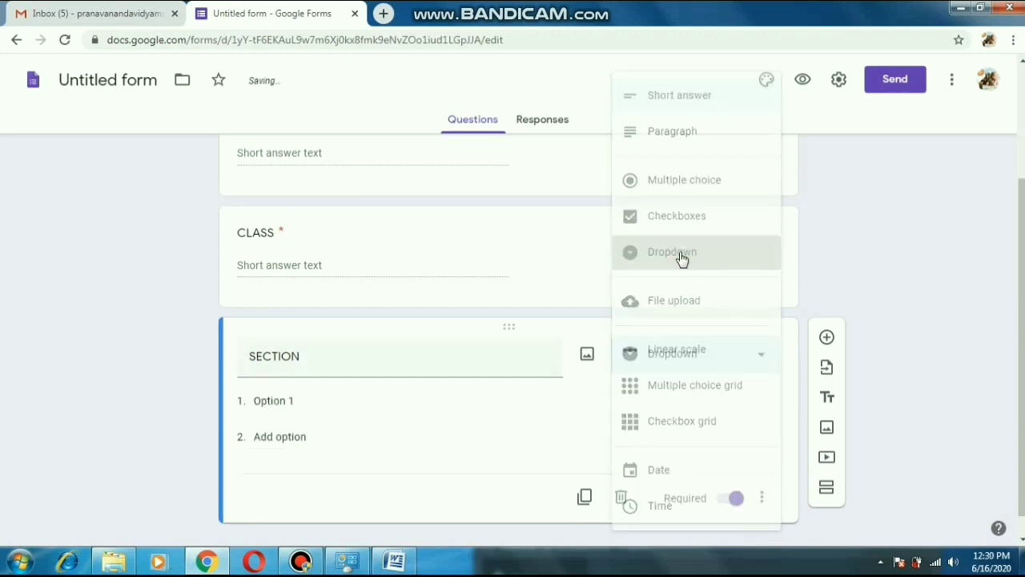
left_click(309, 404)
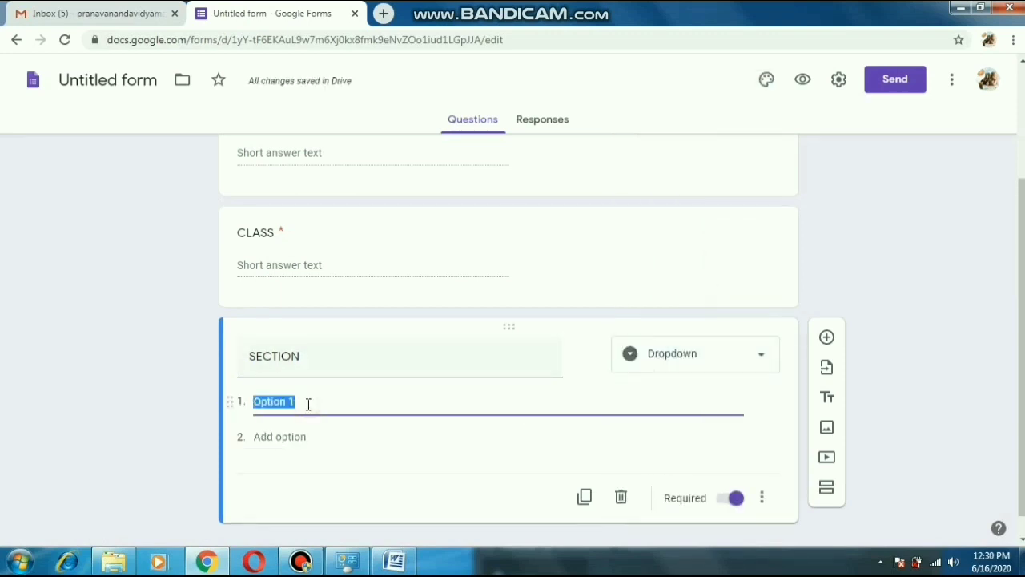
type("A")
key("BackSpace")
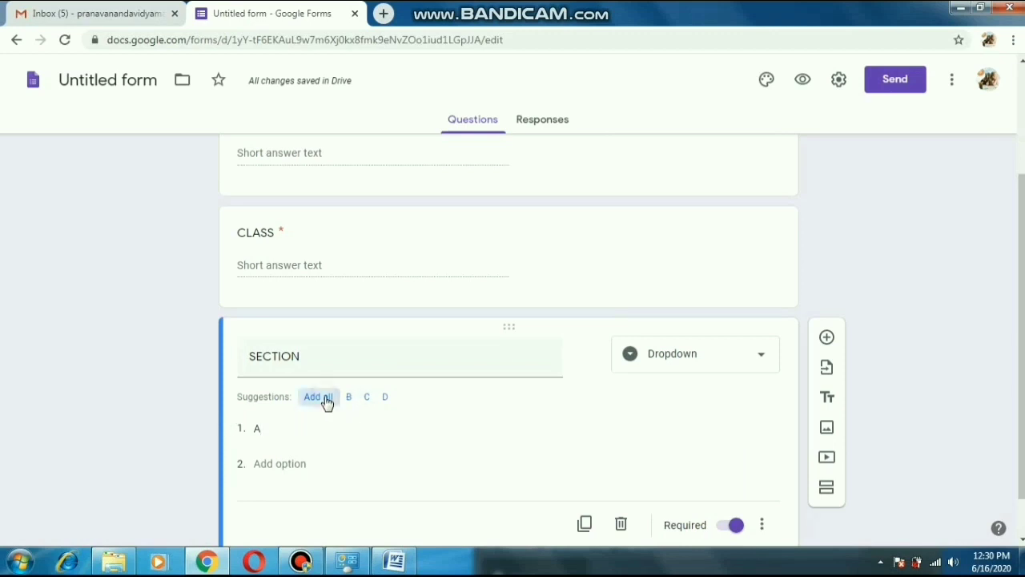
left_click(327, 399)
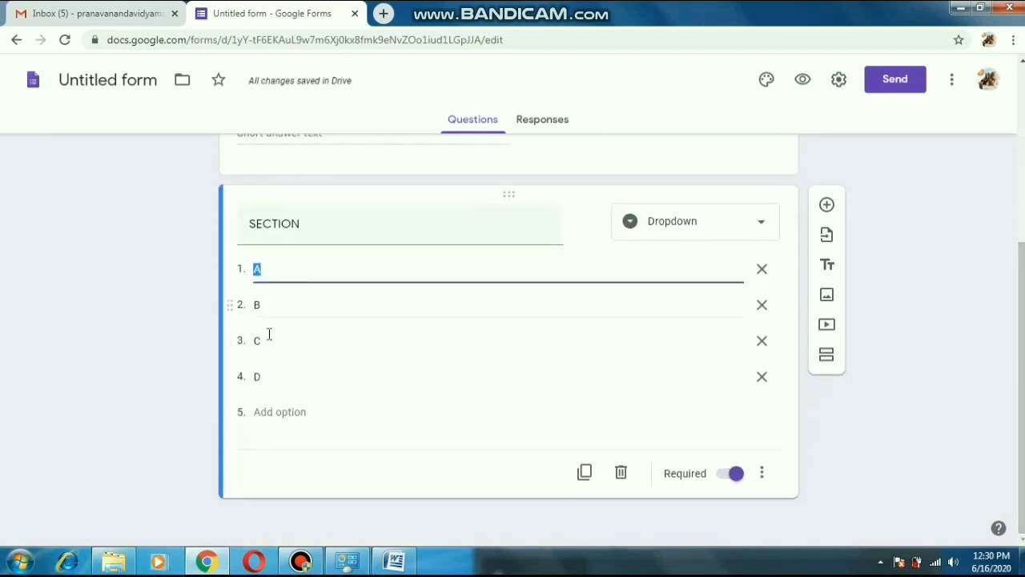
left_click(259, 415)
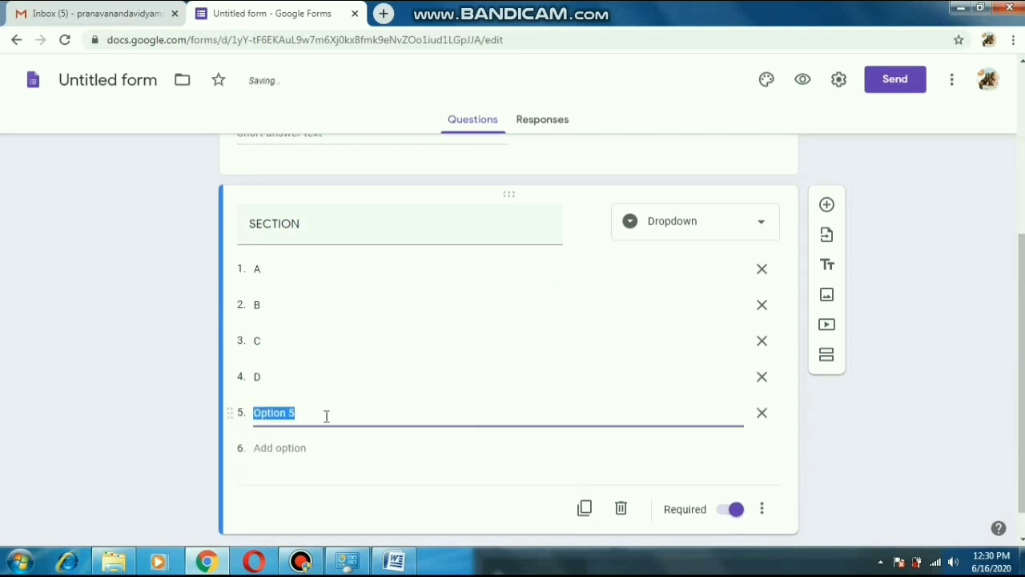
left_click(693, 459)
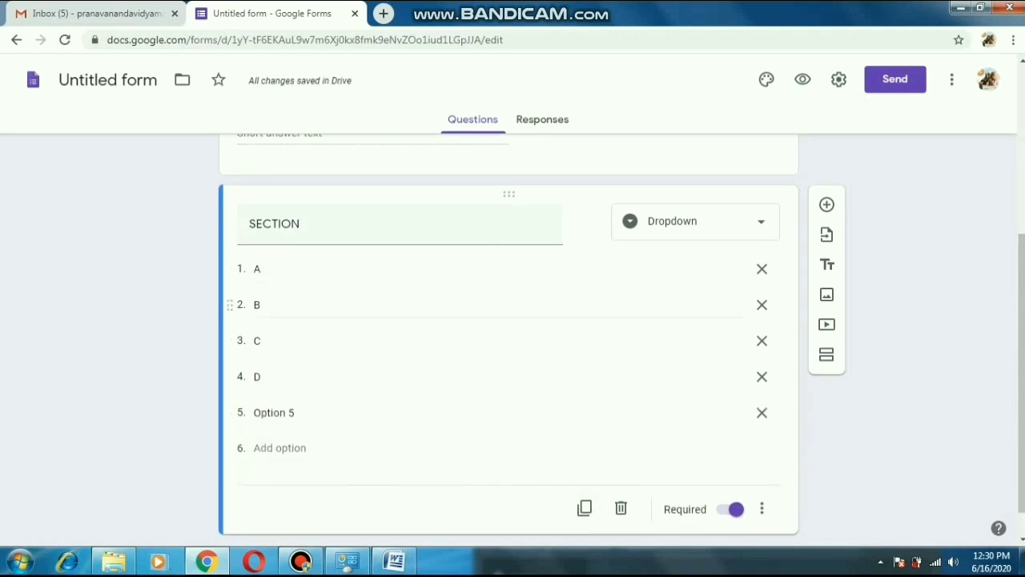
- Duplicate the SECTION question, retitle the copy "ROLL" and change its type to Short answer
scroll(334, 264, "up", 3)
scroll(508, 337, "down", 3)
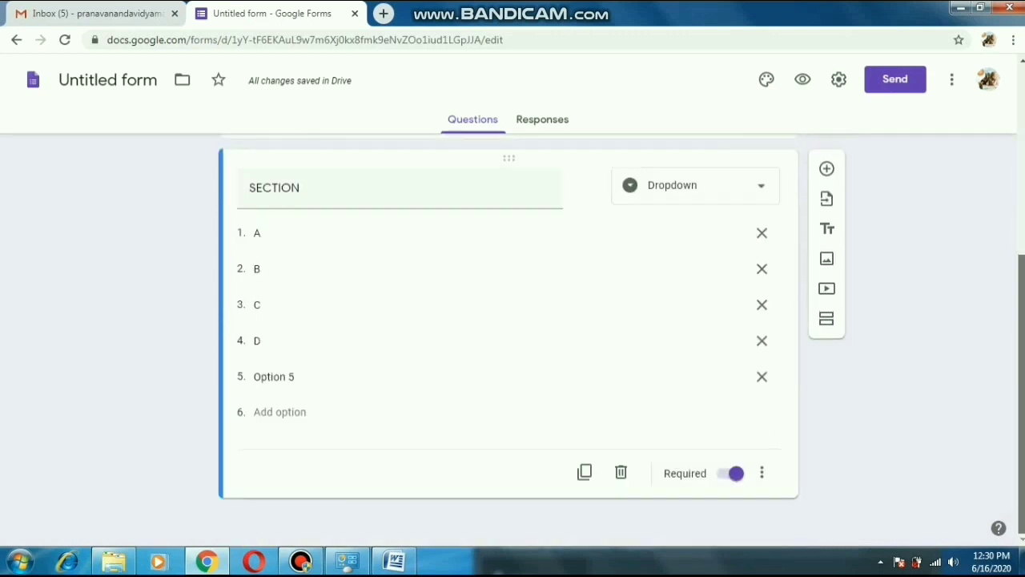
left_click(584, 472)
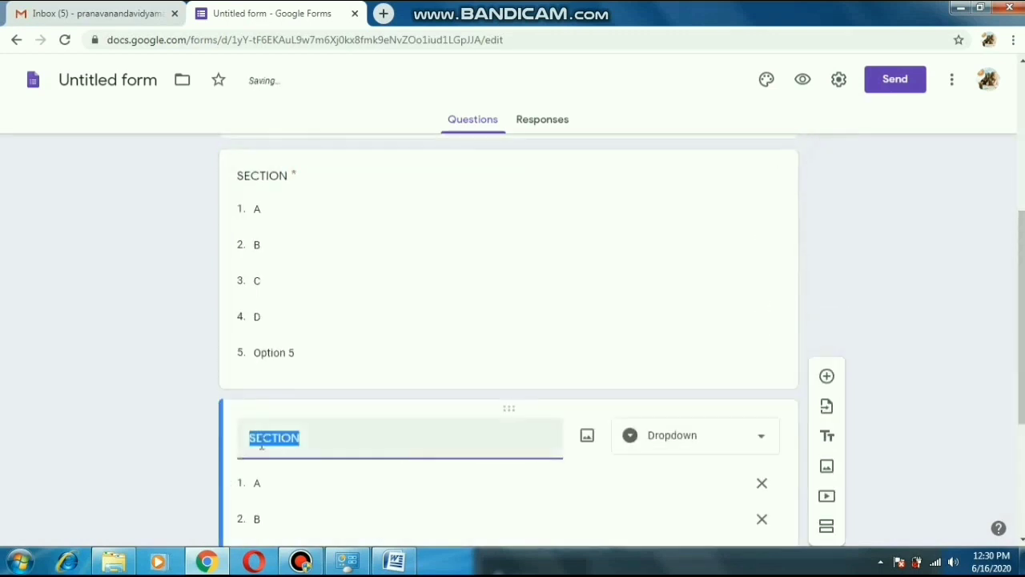
type("ROLL")
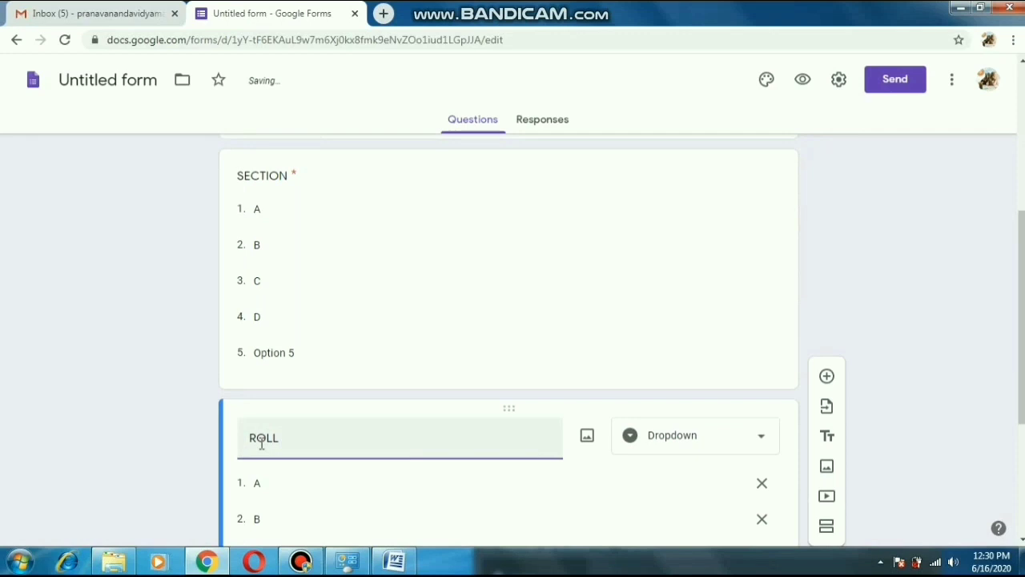
left_click(720, 441)
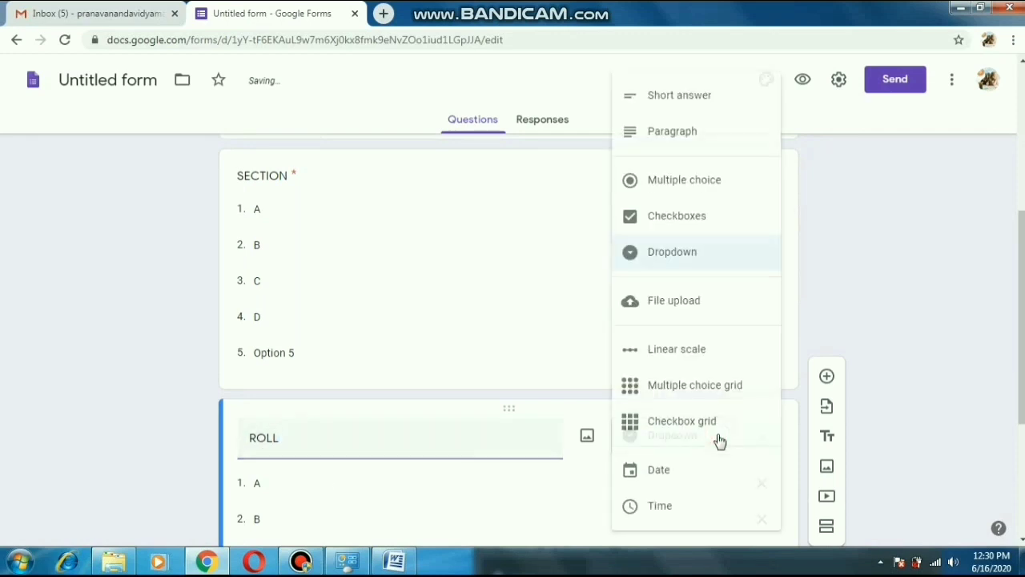
left_click(680, 108)
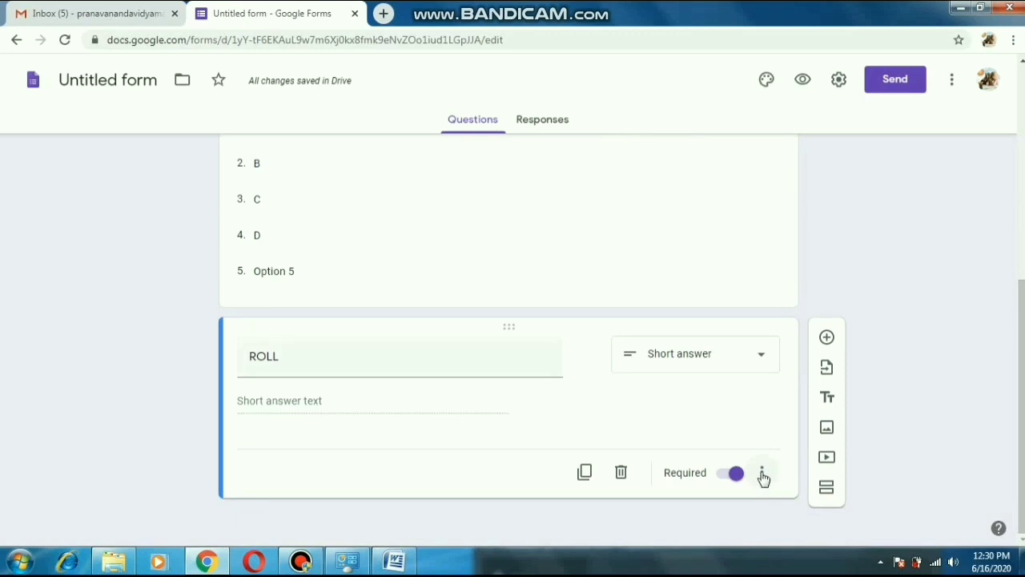
- Add response validation to the ROLL question with the Number type
left_click(762, 475)
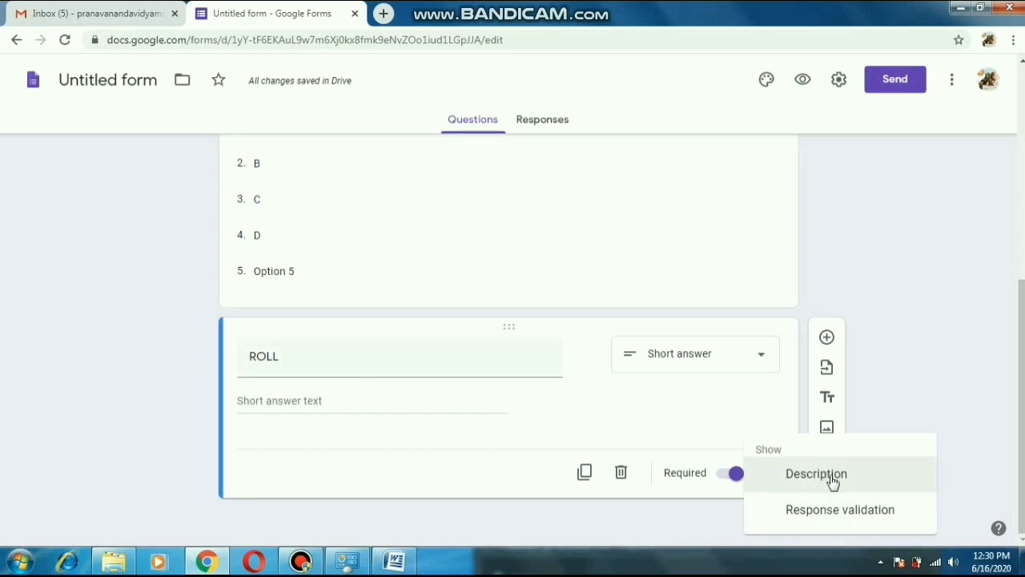
left_click(818, 514)
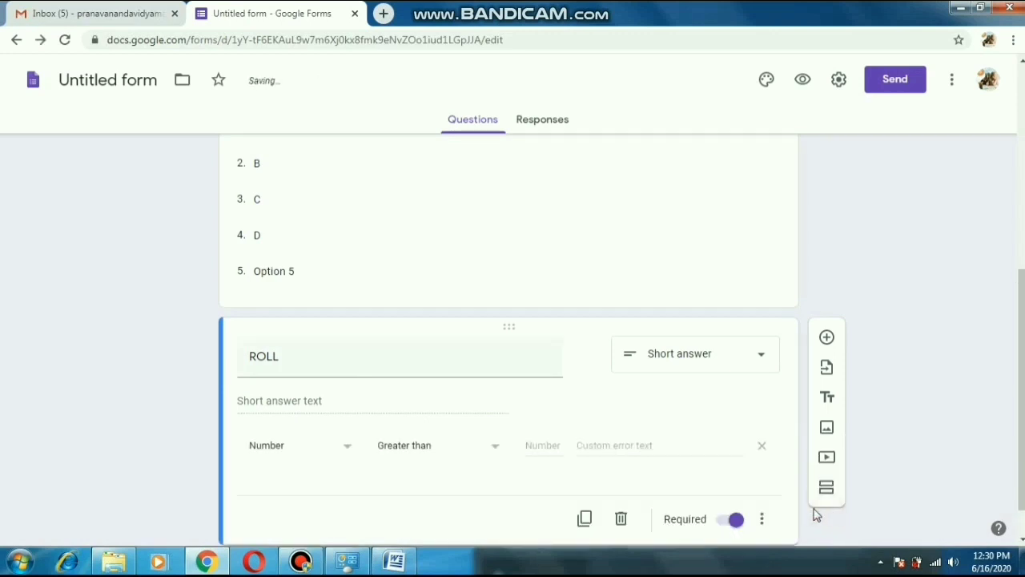
left_click(300, 455)
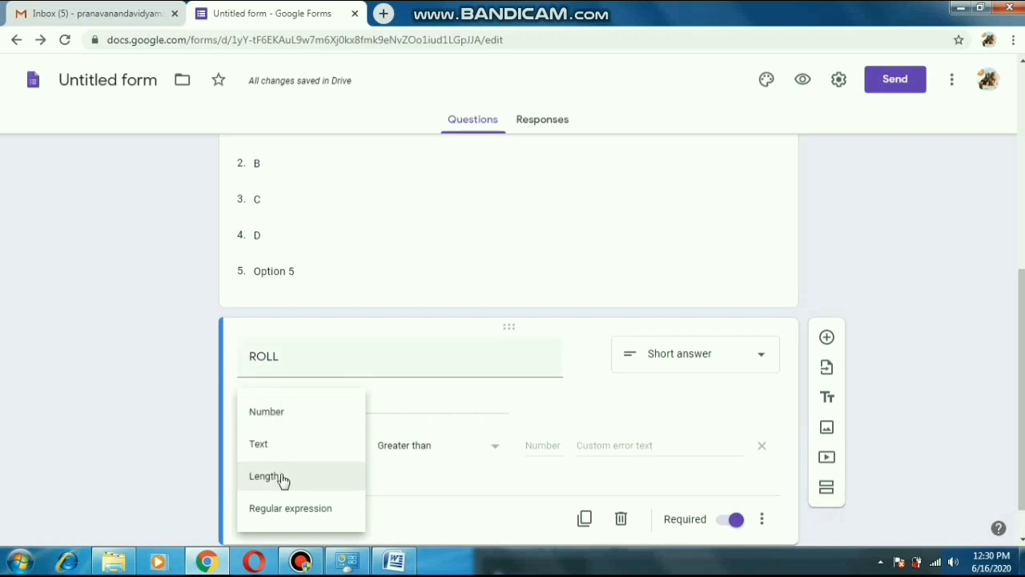
left_click(279, 417)
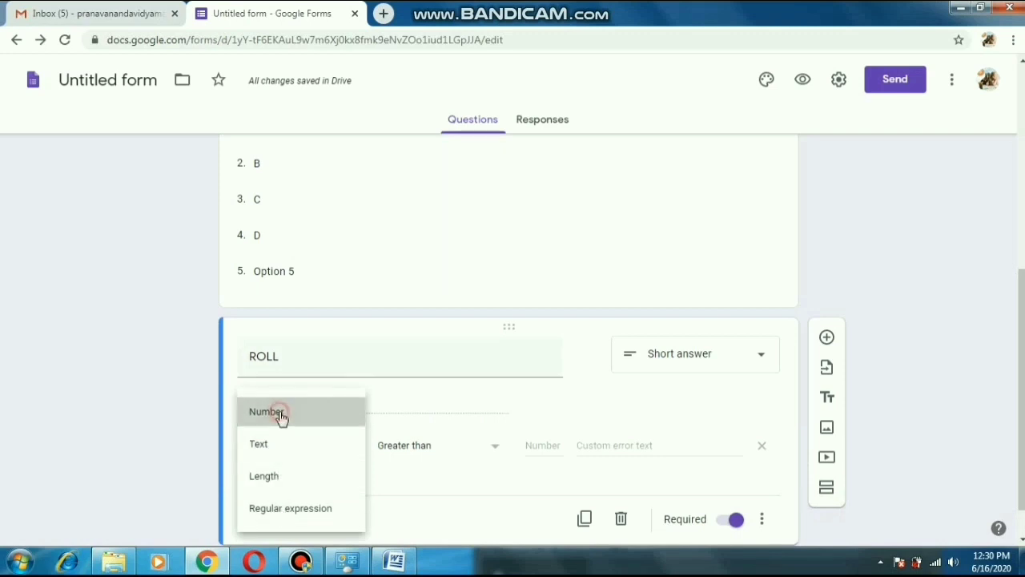
- Add response validation to the WRITE YOUR NAME question and view the available validation types
left_click_drag(1019, 384, 1007, 206)
scroll(509, 336, "up", 1)
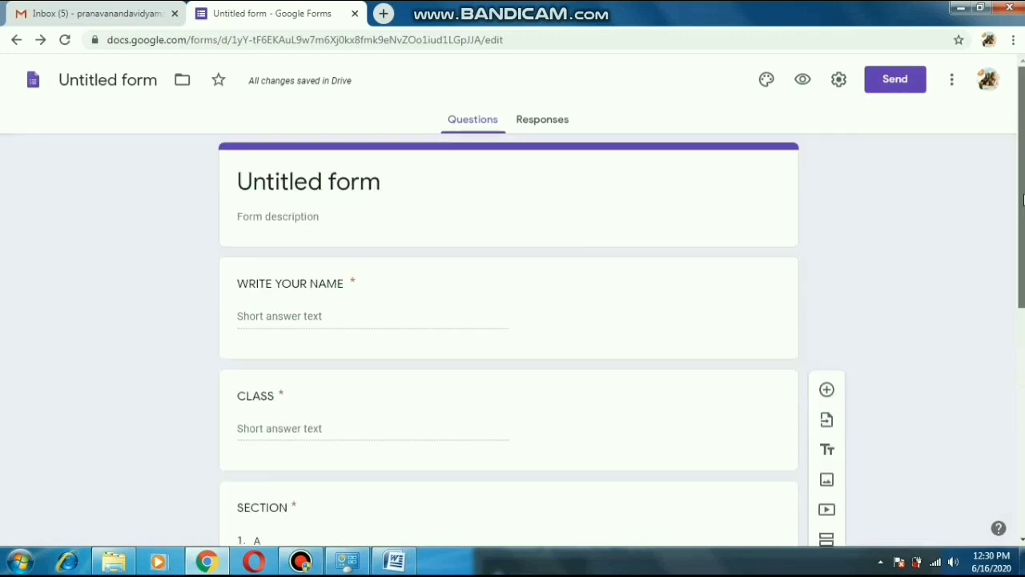
left_click(380, 320)
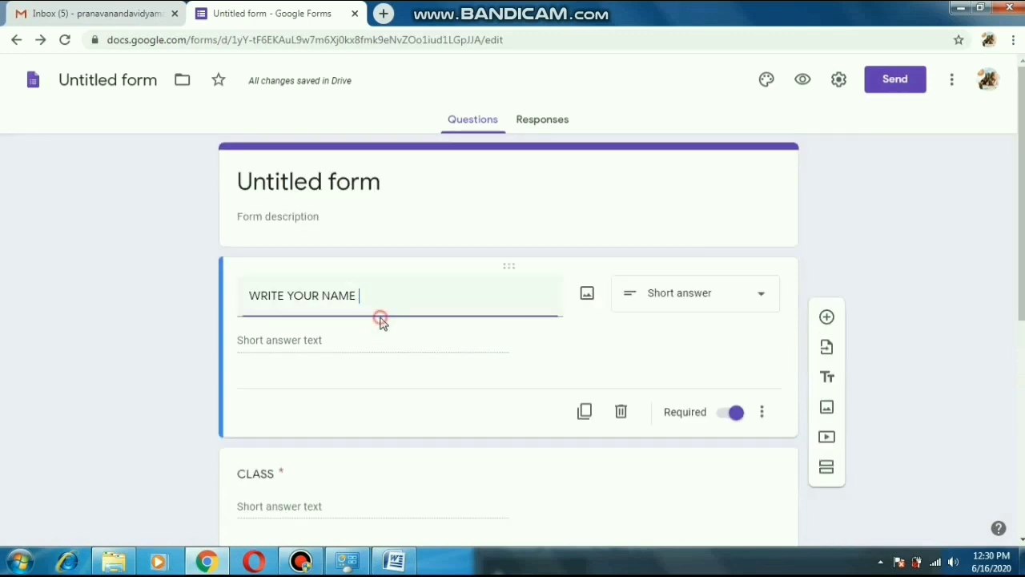
left_click(762, 413)
left_click(815, 508)
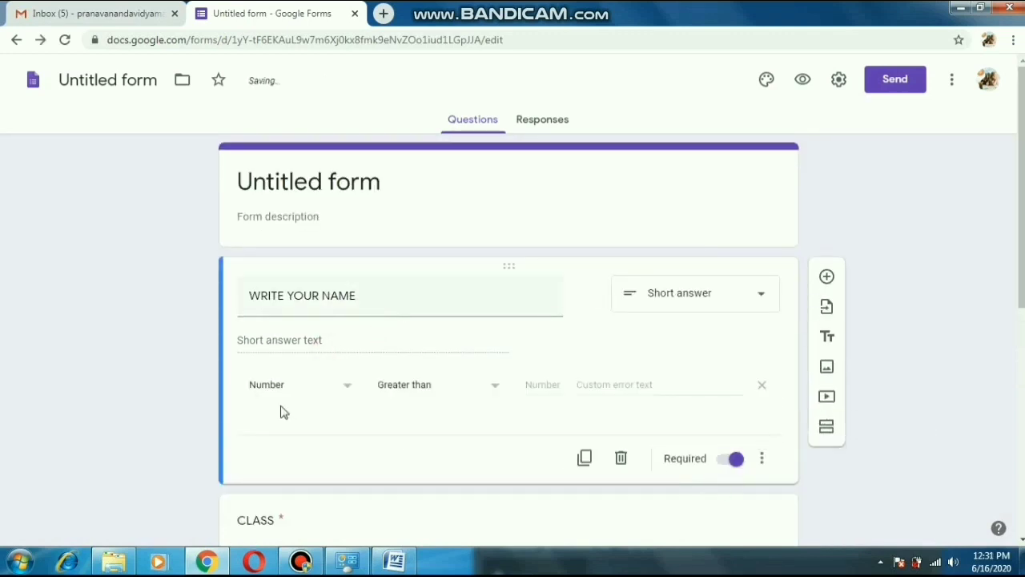
left_click(343, 391)
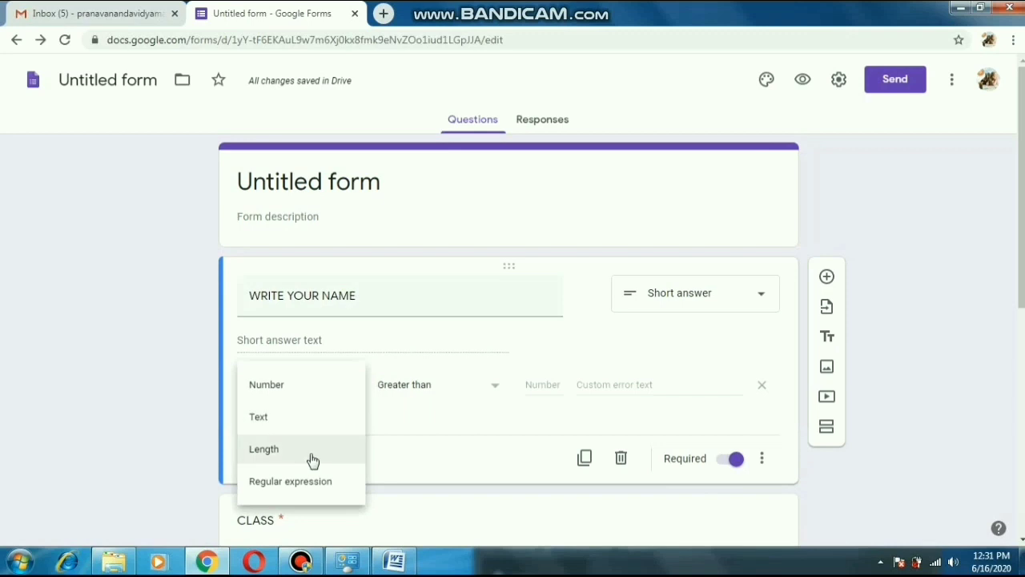
left_click(503, 422)
- Replace the form's title with "ONLINE TEST"
left_click(294, 192)
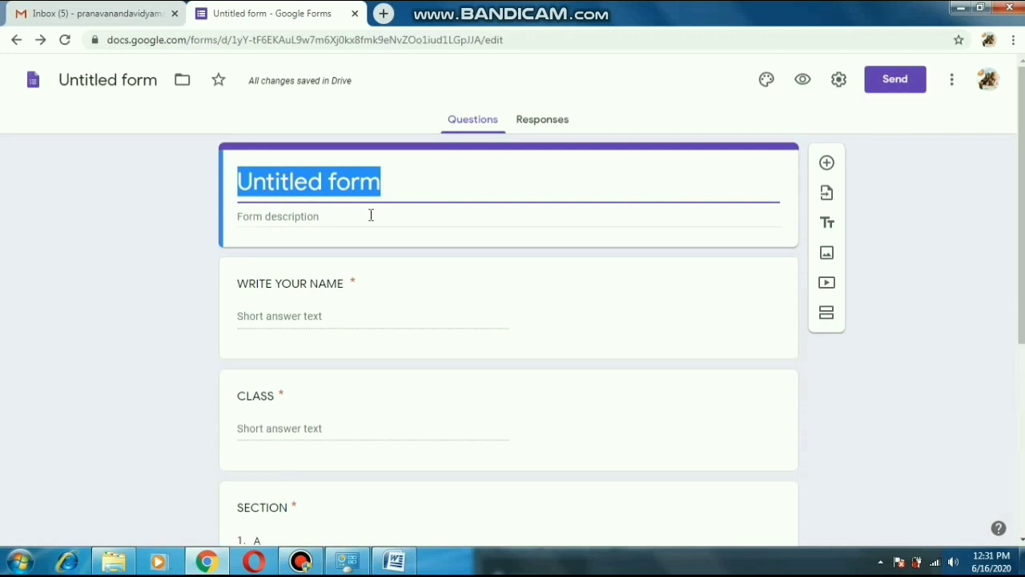
type("ONLINE ")
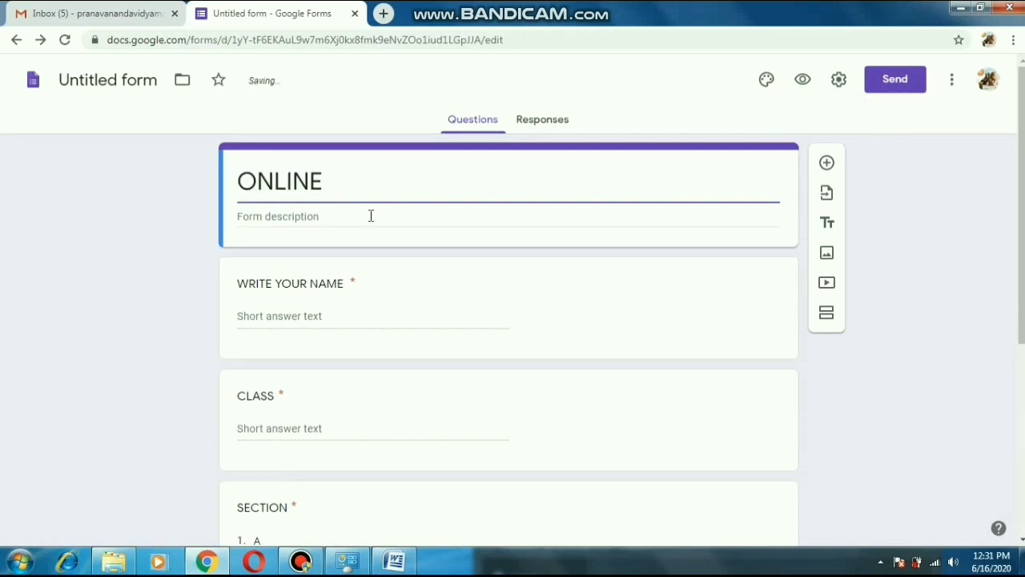
type("TEST")
- Enter "COMPUTER TEST. DATE : 20/06/2020" as the form description
left_click(371, 215)
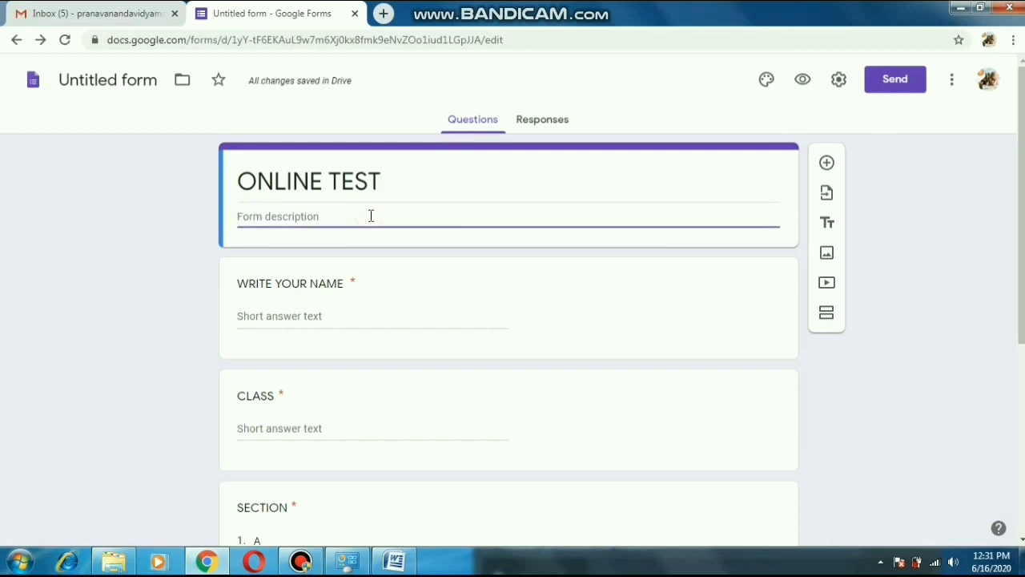
type("COMP")
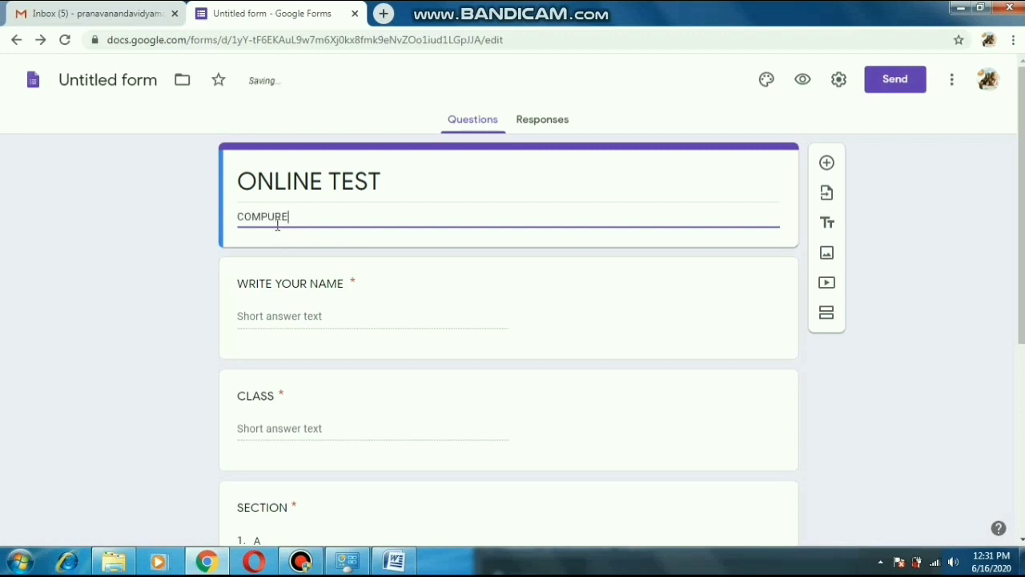
type("UTER TEST.  DATE : 2")
type("0/06/2020")
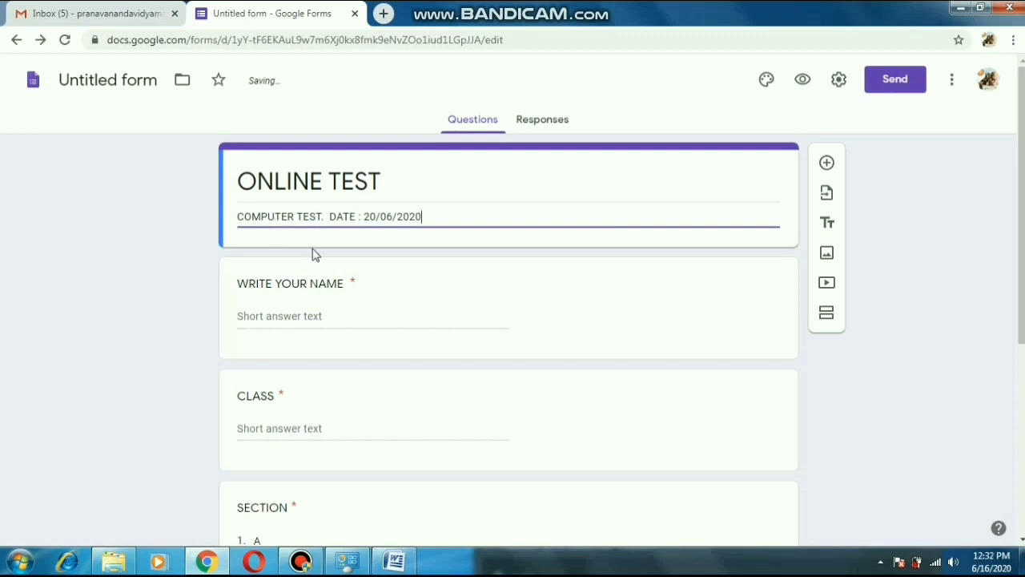
left_click(313, 254)
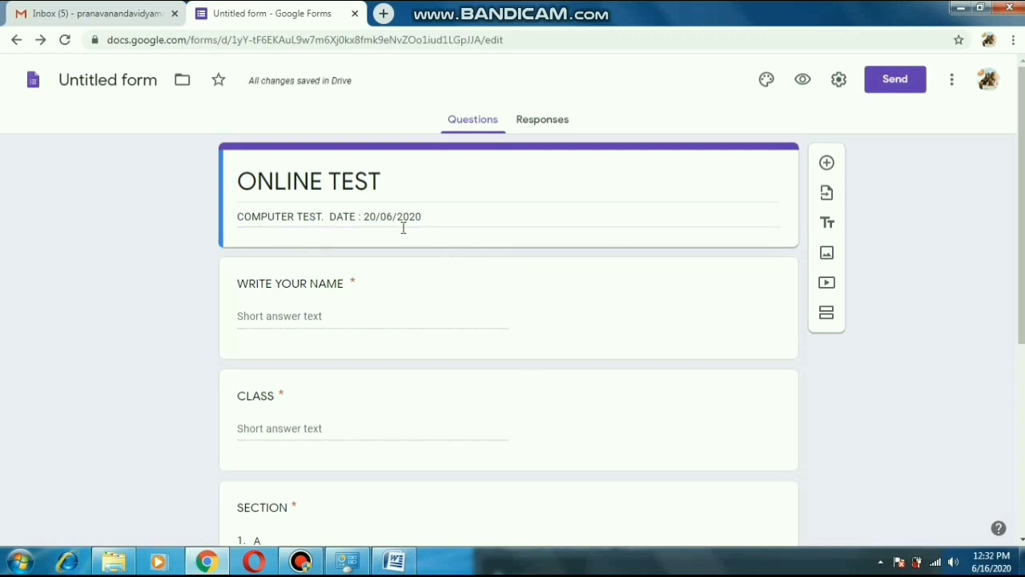
left_click(428, 217)
left_click(479, 219)
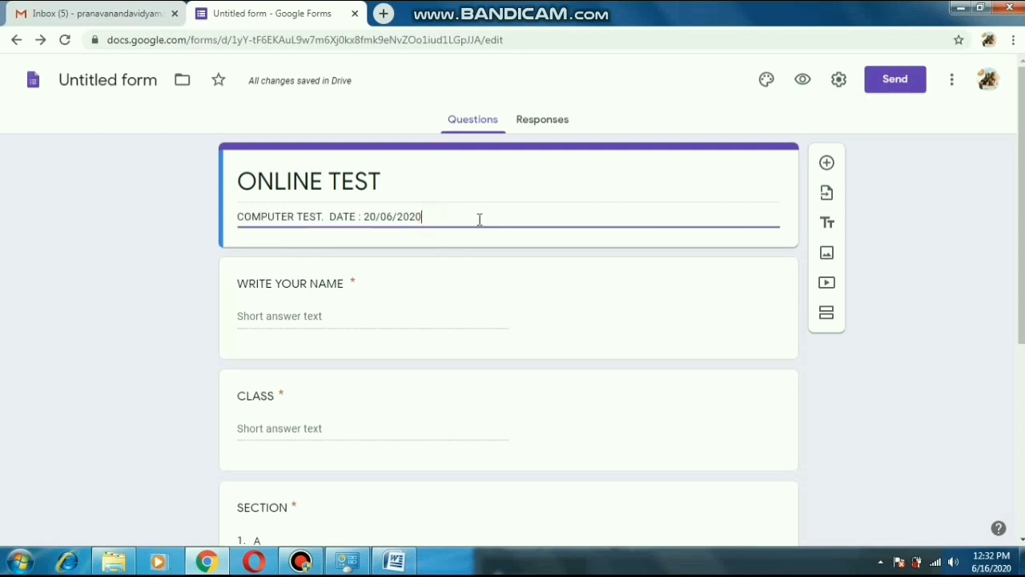
- Add a new section after the ROLL question at the end of the form
scroll(1021, 240, "down", 2)
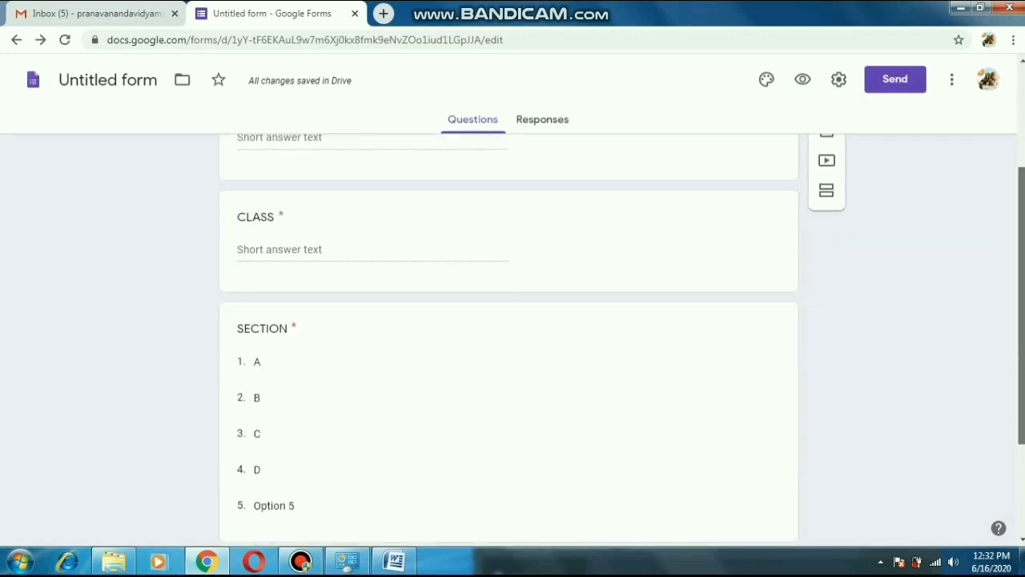
scroll(491, 202, "down", 2)
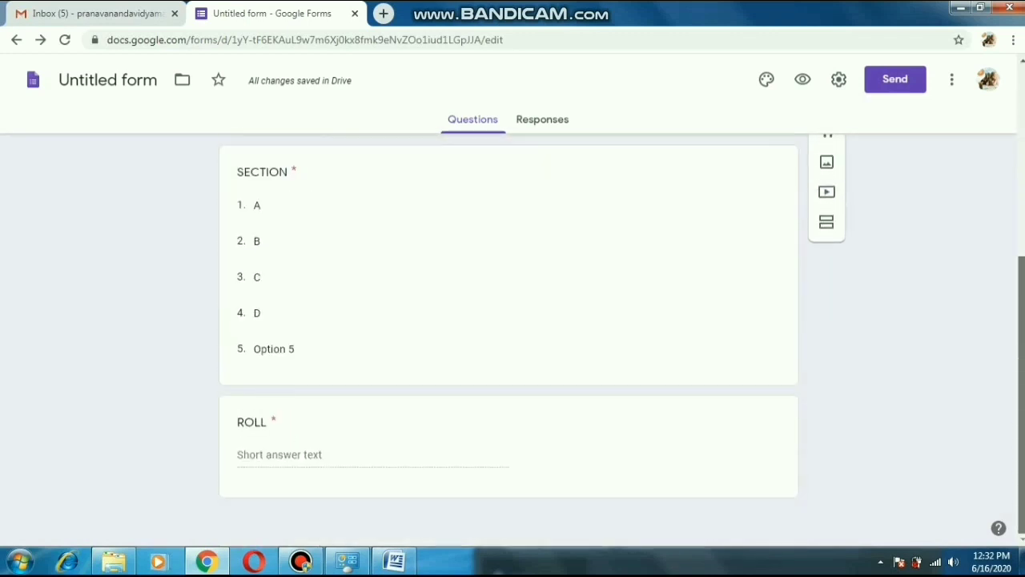
left_click(410, 428)
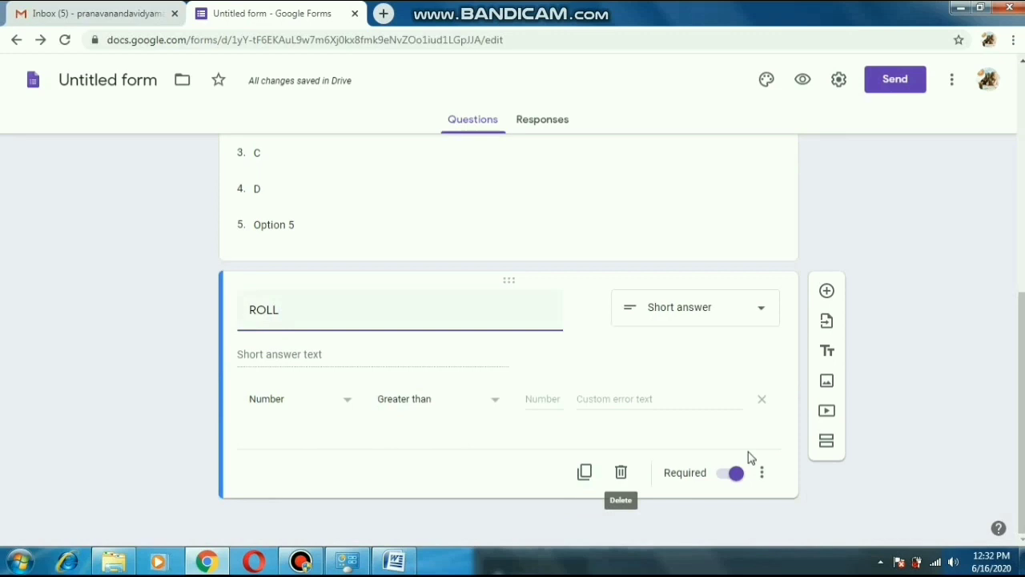
left_click(827, 447)
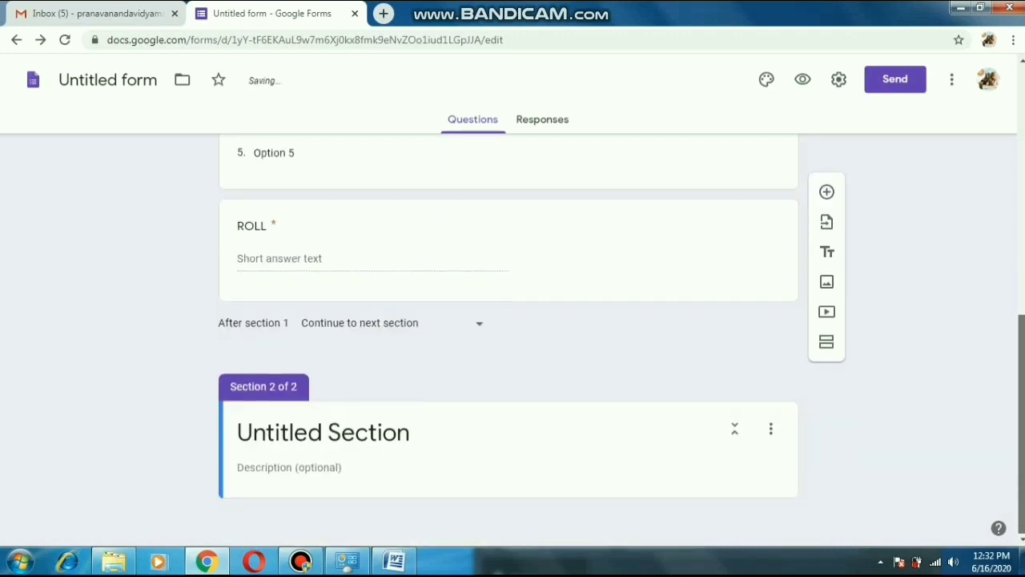
- Title the new second section "TEST START HERE"
left_click(404, 438)
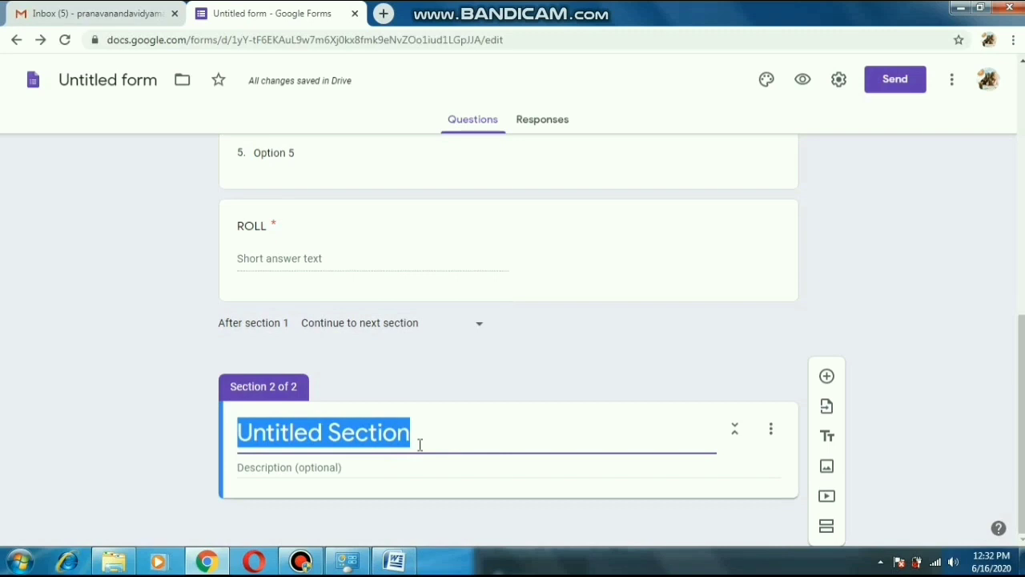
type("YOUR")
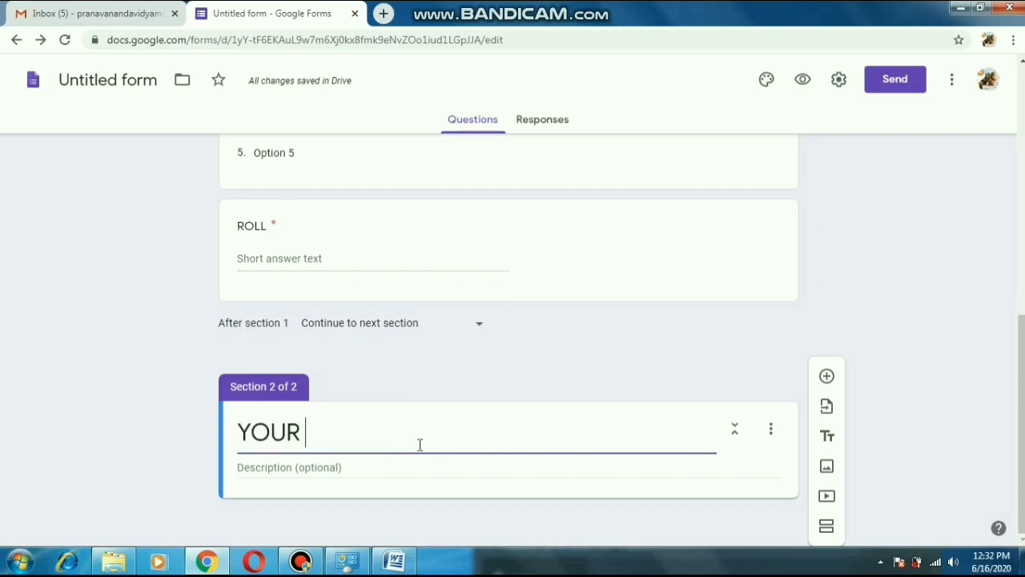
key("BackSpace")
key("BackSpace")
key("BackSpace")
key("BackSpace")
type("TEST ")
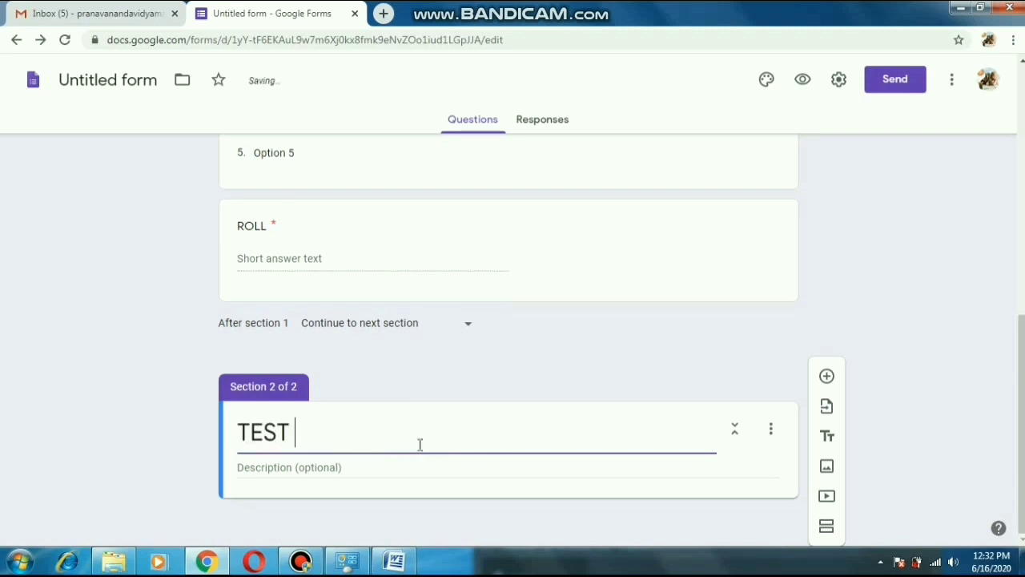
type("START HERE")
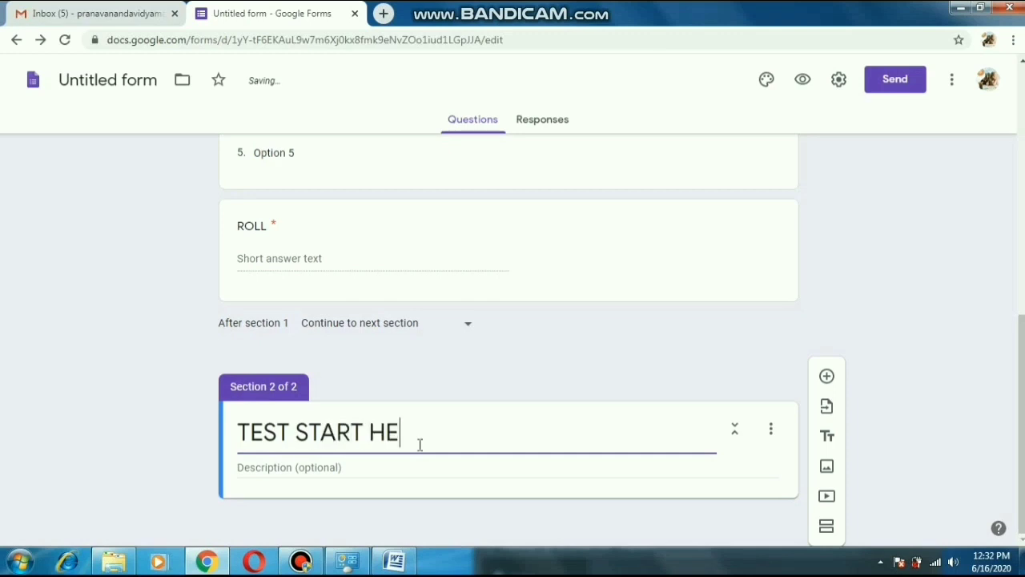
- Enter "50 MCQ QUESTION" as the description of the TEST START HERE section
left_click(353, 471)
type("MC")
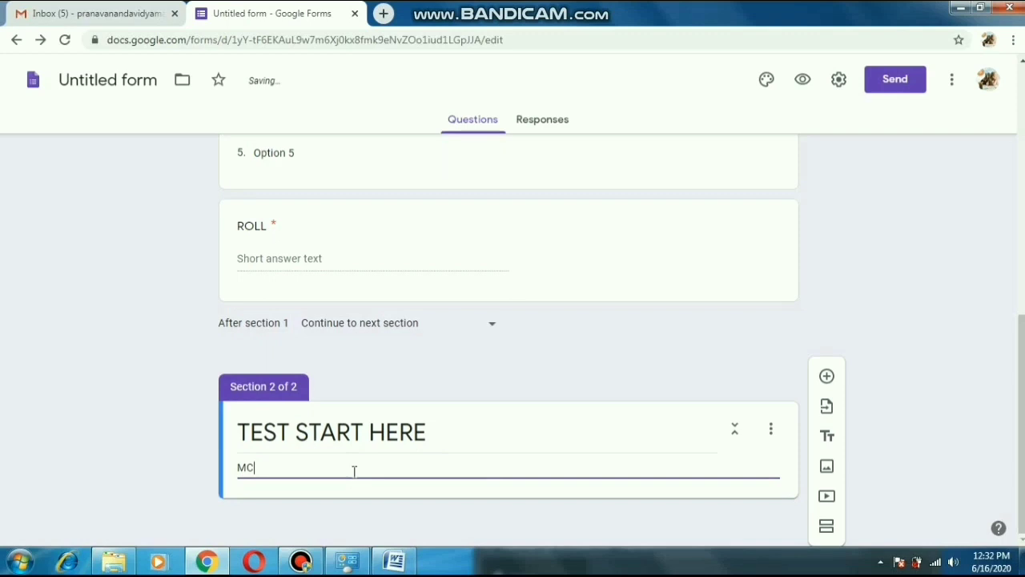
type("Q QUESTION")
scroll(355, 476, "up", 2)
scroll(480, 520, "down", 2)
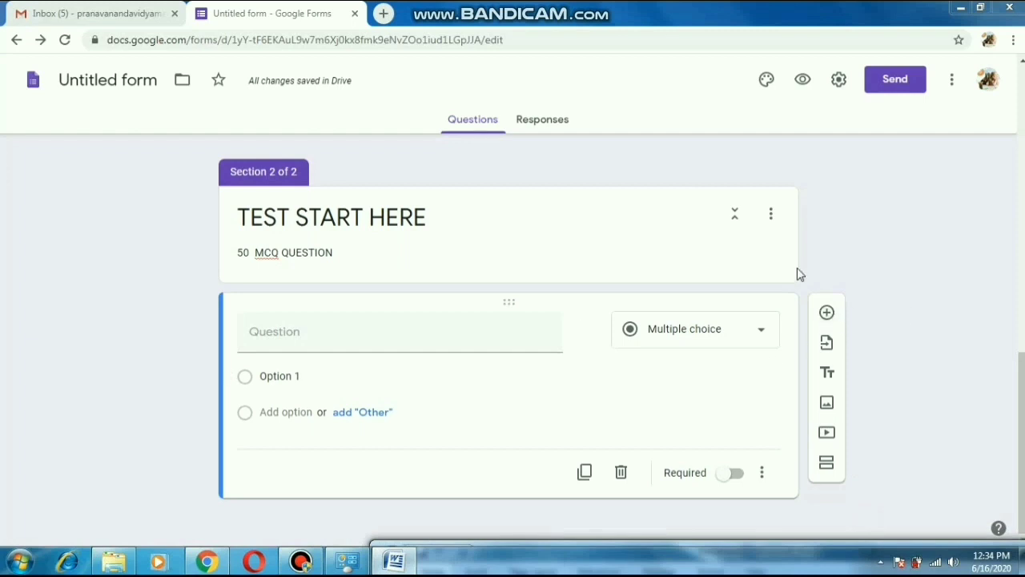
- Add another question to section 2 and paste "THIS IS A INPUT DEVICE" as the text of the section's first question
left_click(827, 314)
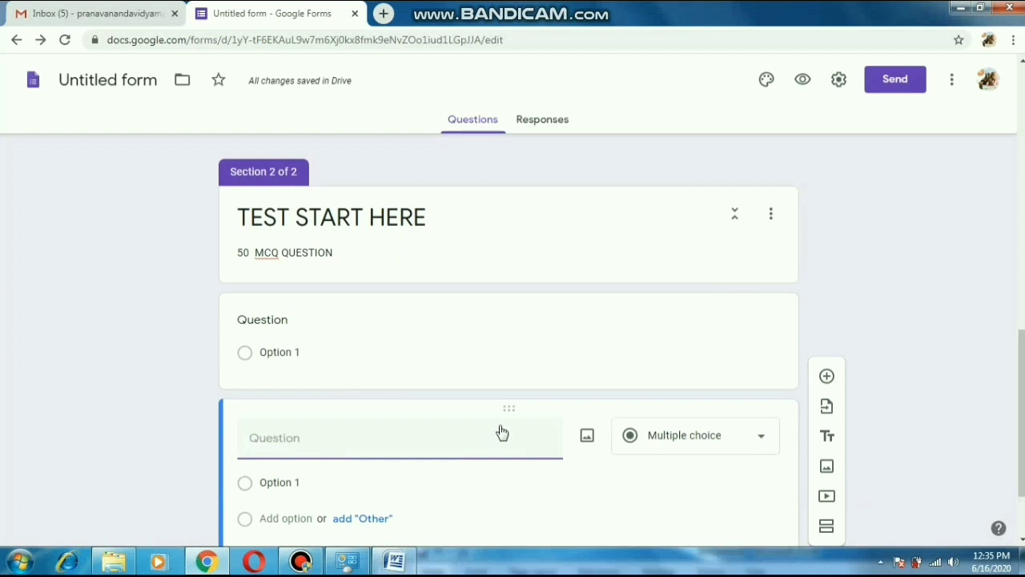
left_click(449, 323)
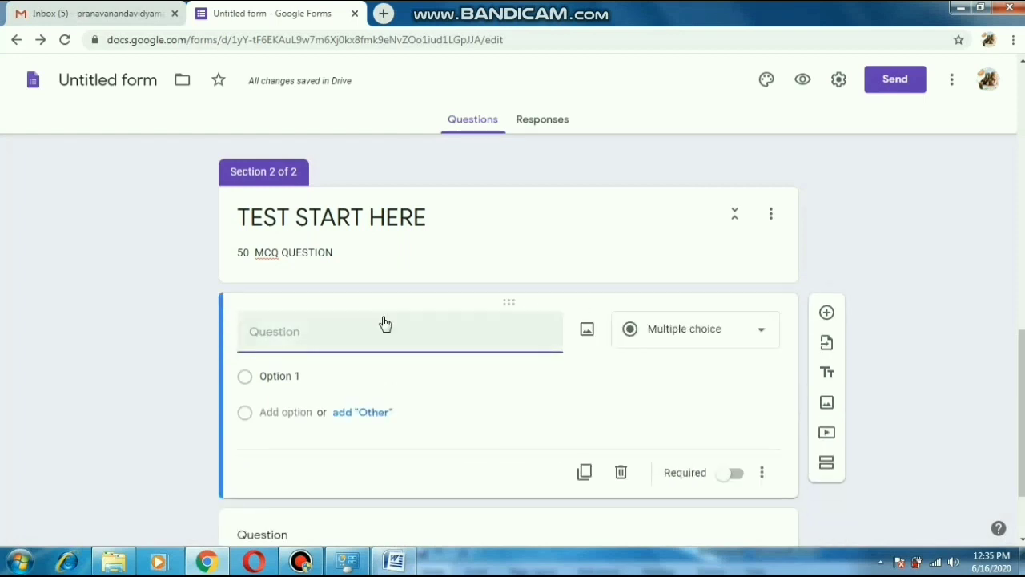
triple_click(865, 238)
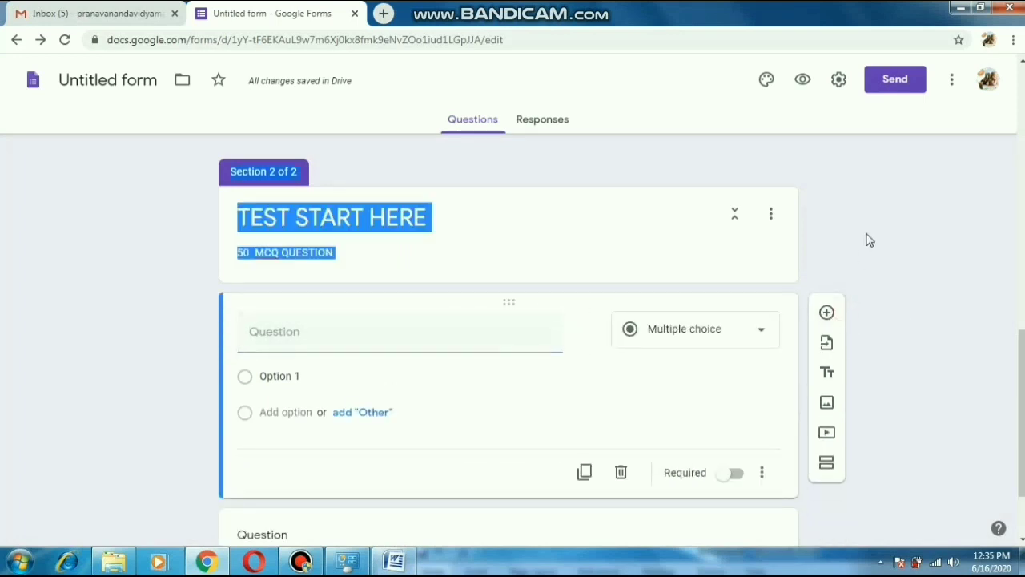
left_click(334, 339)
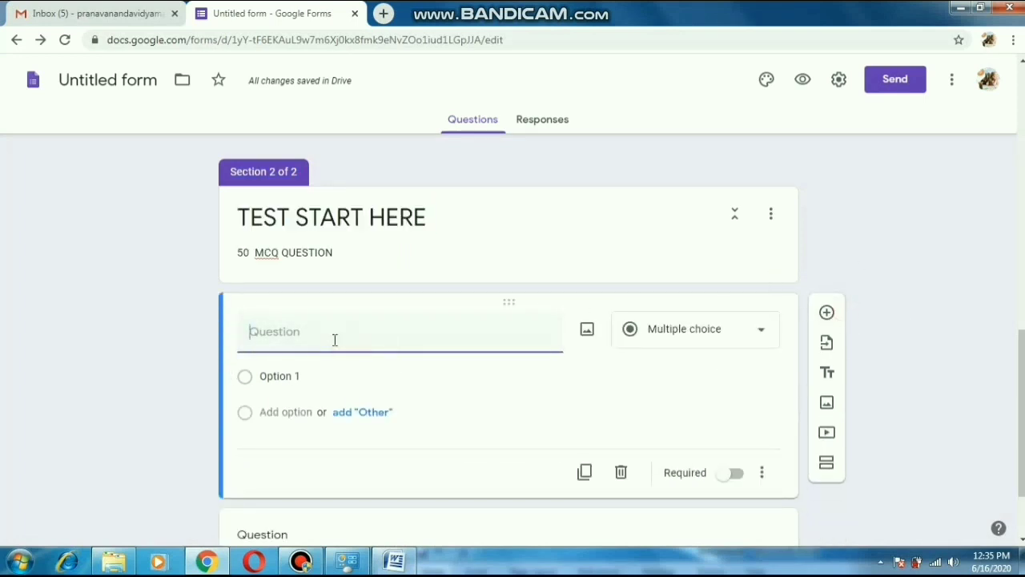
right_click(290, 344)
left_click(329, 225)
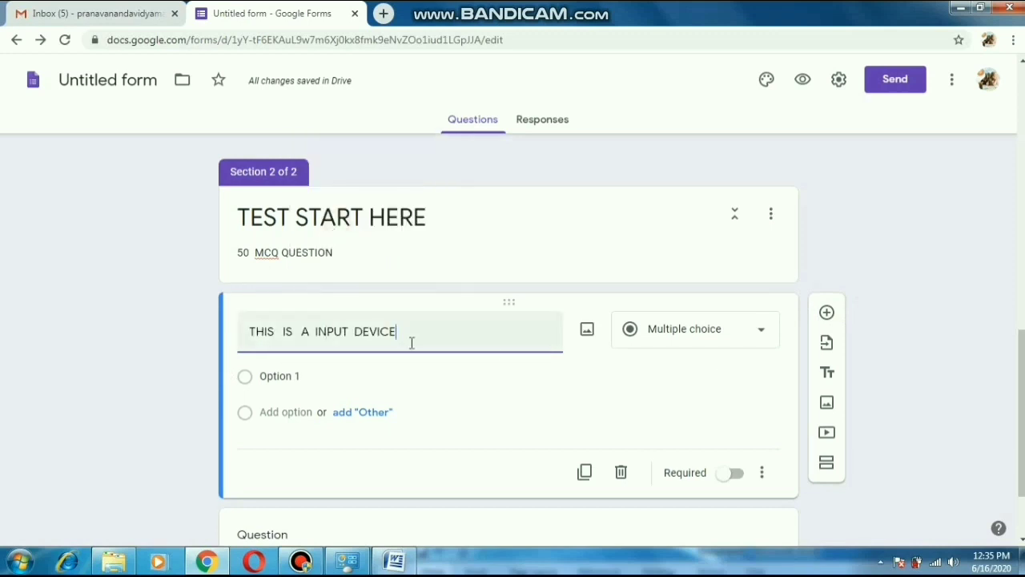
- Give the input device question the options MOUSE and SPEAKER, plus an "Other" option
left_click(248, 406)
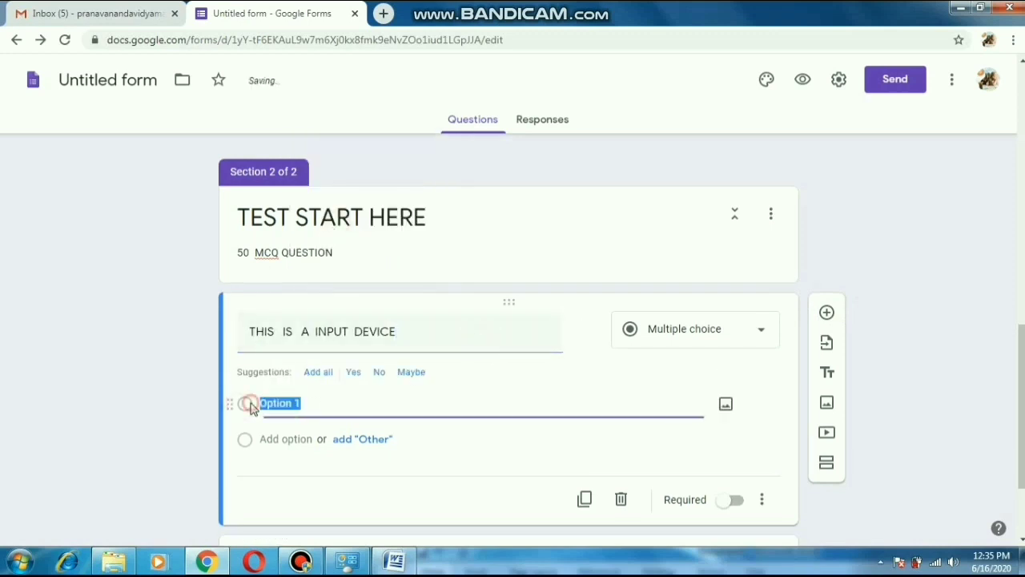
type("MOUSE")
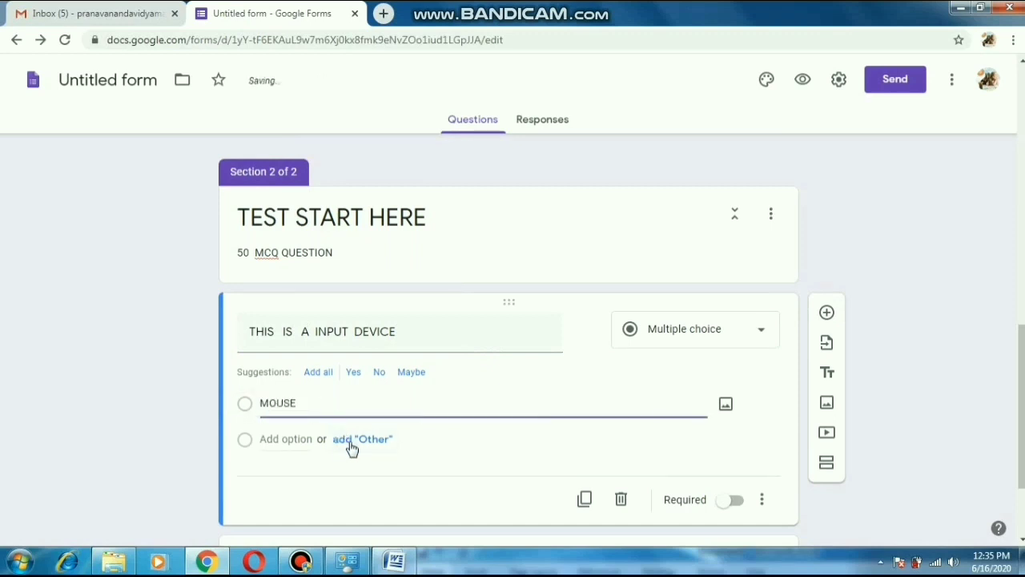
left_click(340, 480)
left_click(358, 442)
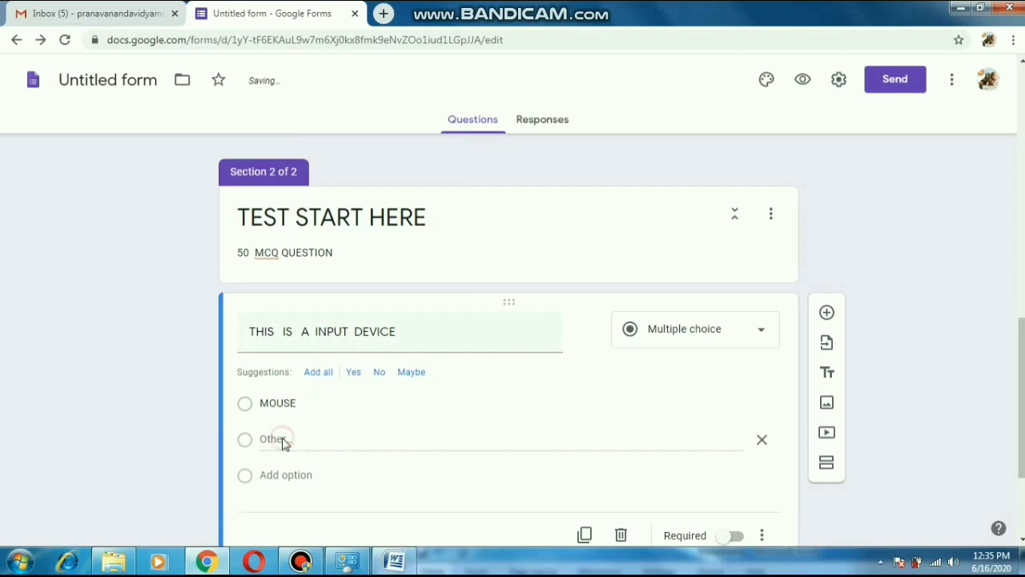
left_click(270, 476)
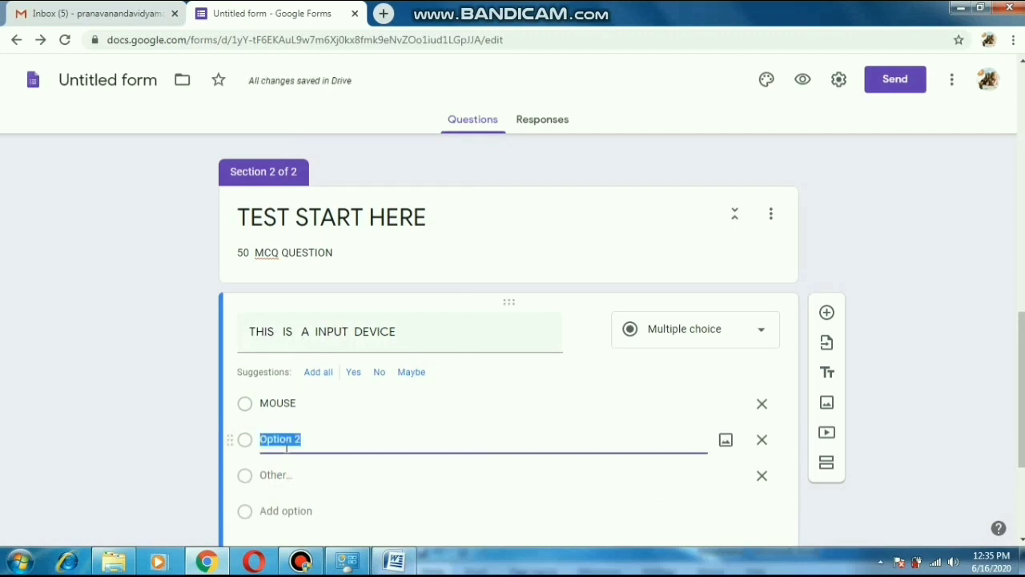
type("SPEAKER")
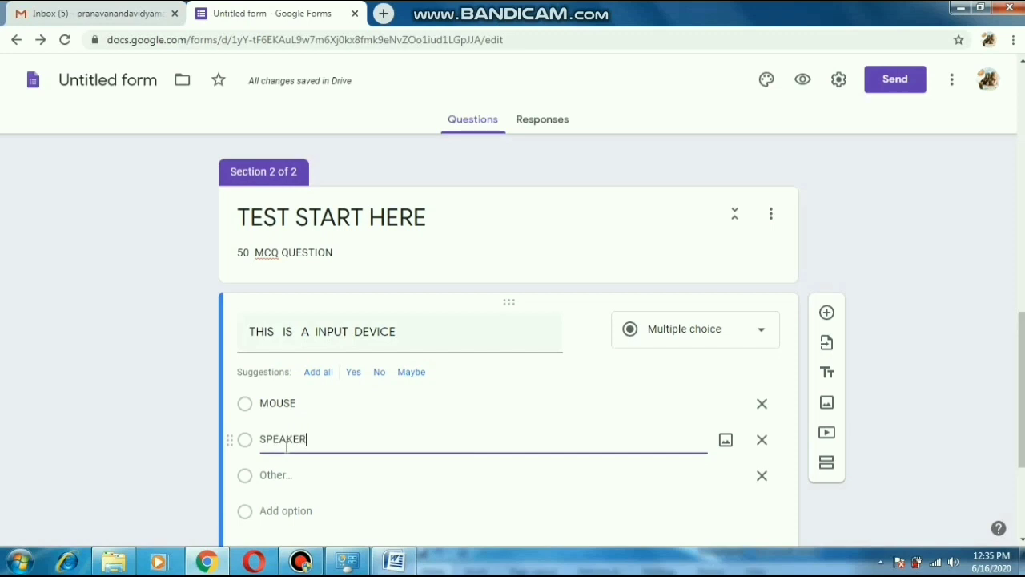
- Add the options MONITER and PRINTER to the input device question and keep its type as Multiple choice
left_click(307, 512)
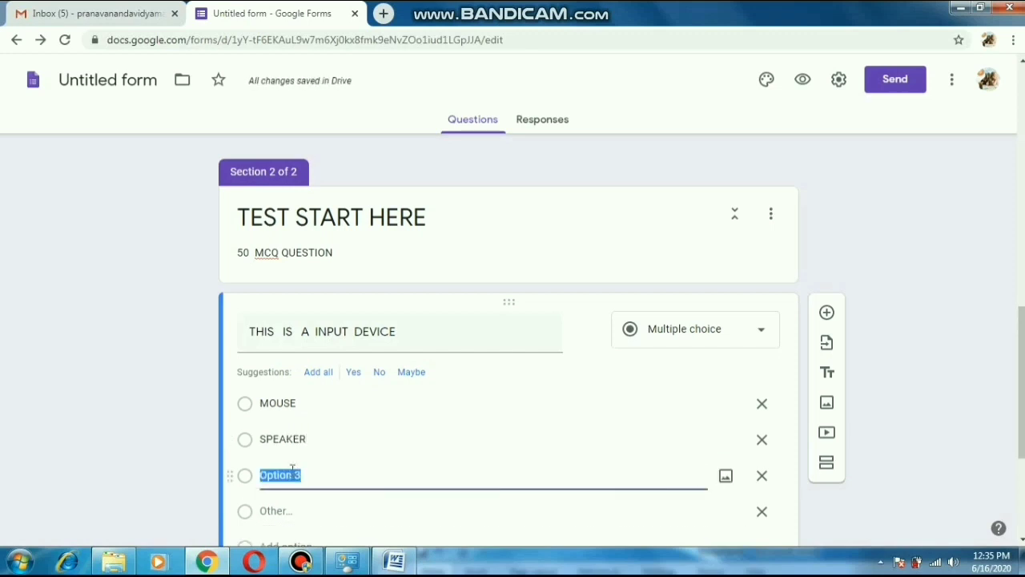
type("MONITER")
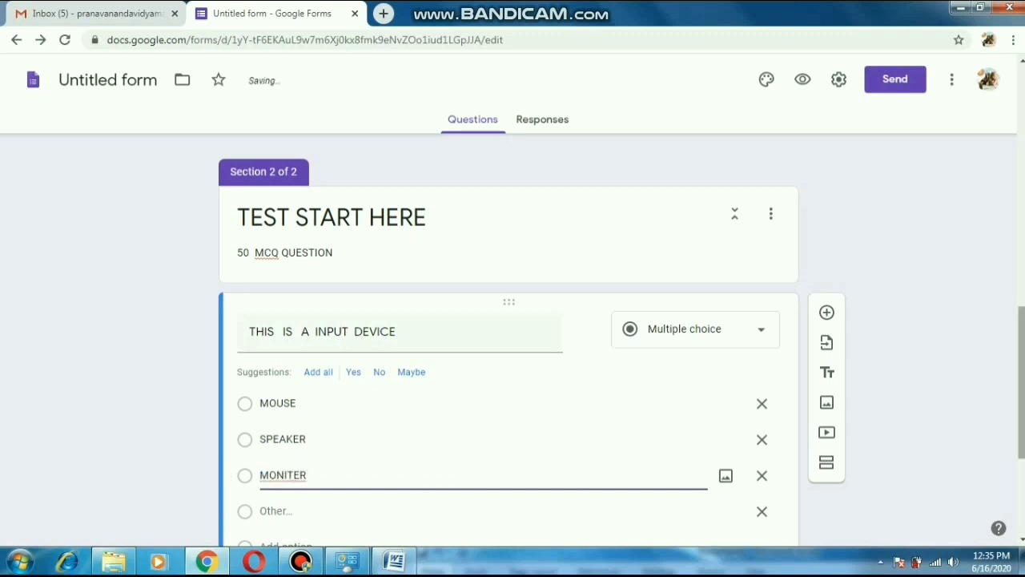
scroll(512, 337, "down", 2)
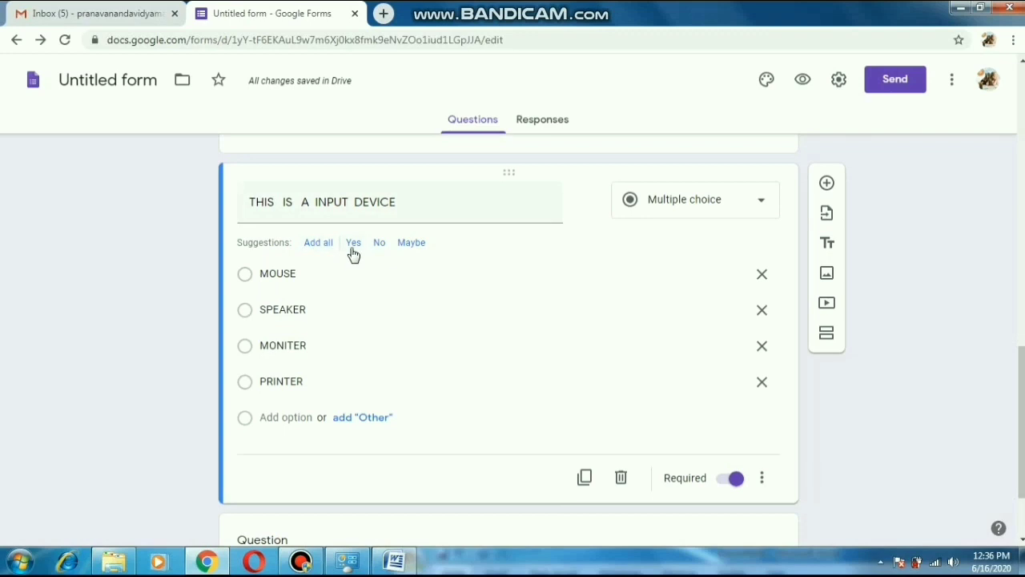
left_click(739, 205)
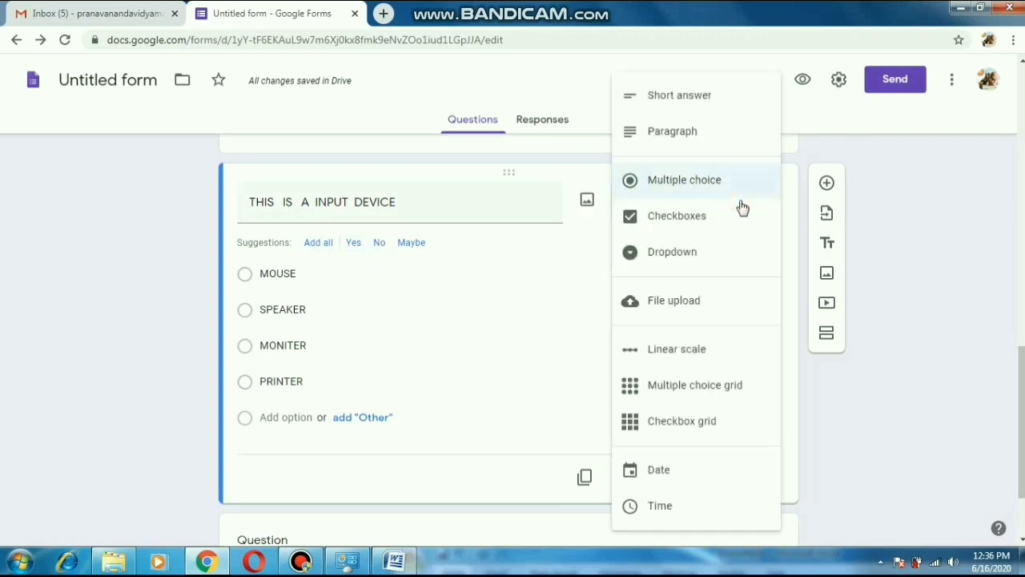
left_click(692, 188)
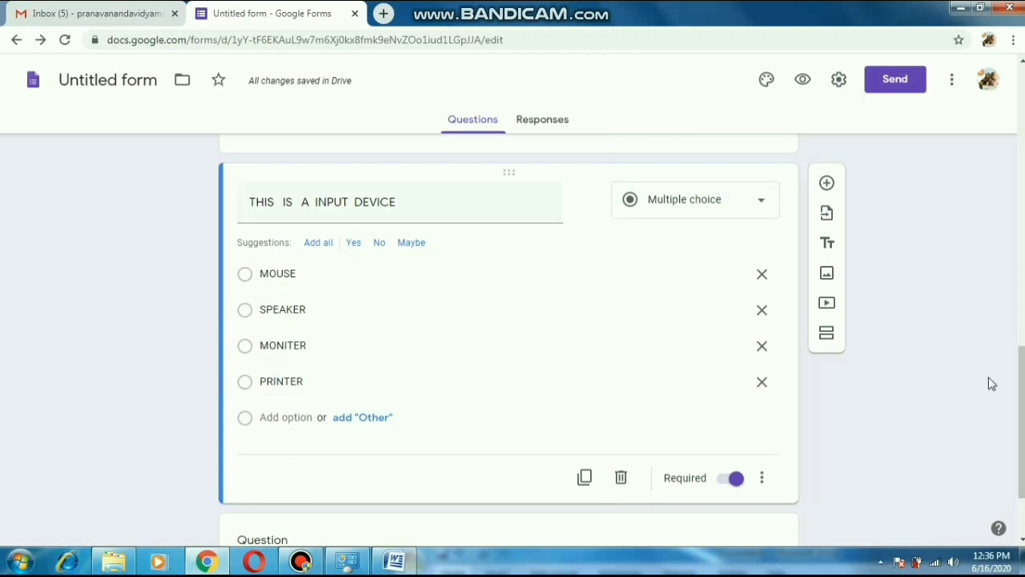
- Enter "1 KB = HOW MAY BYTES" as the first option of the blank question below the input device question
scroll(1021, 381, "down", 2)
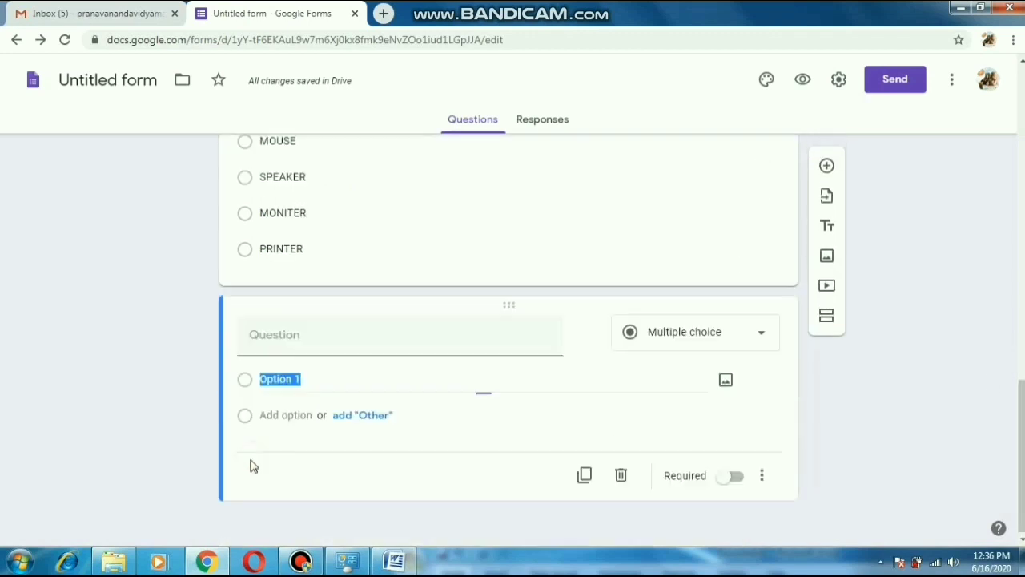
left_click(250, 463)
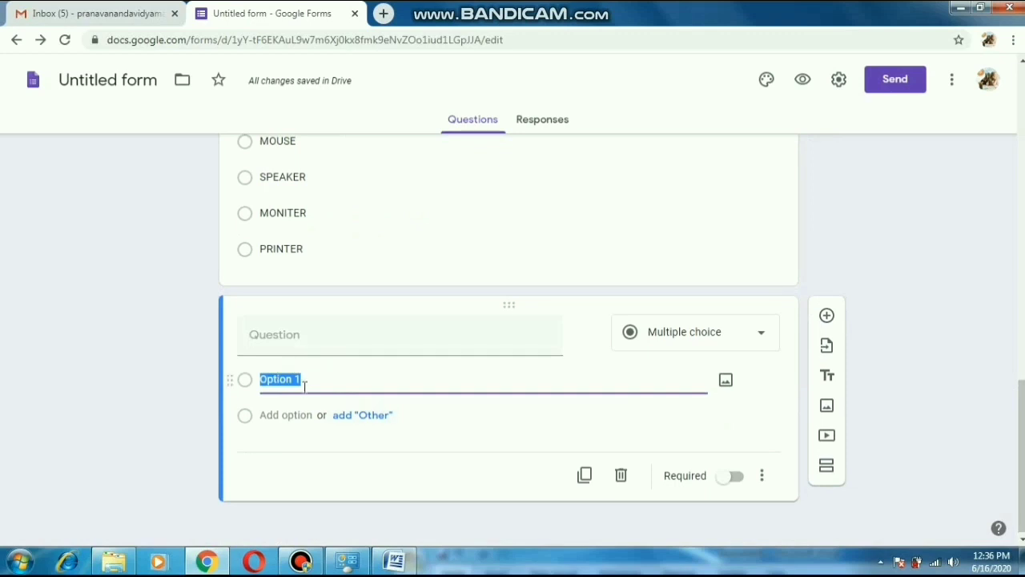
type("1 KB")
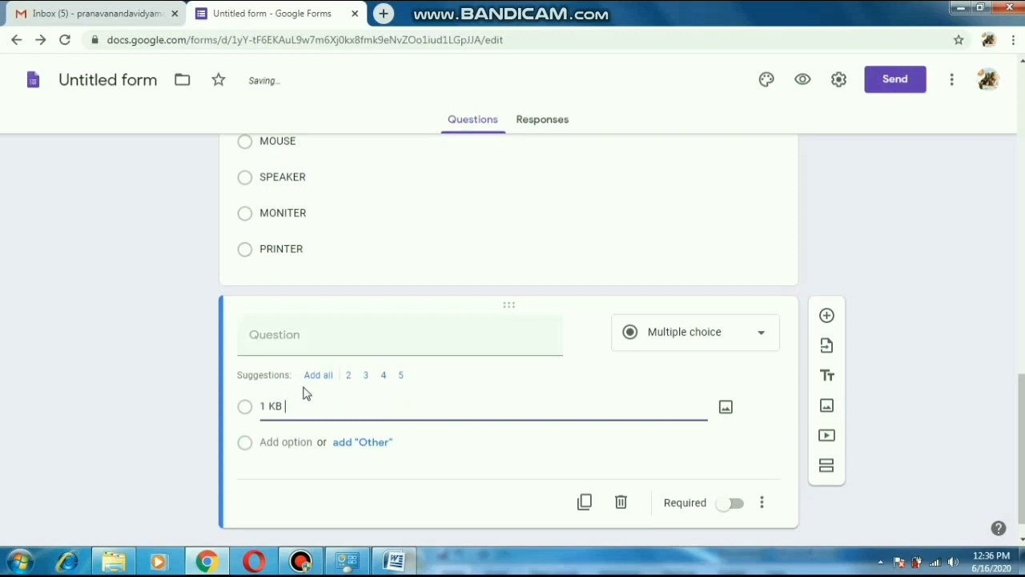
type(" = HOW MAY BYTES")
- Add the options 100, 1000, 1024 and 1500 to the 1 KB question
left_click(249, 445)
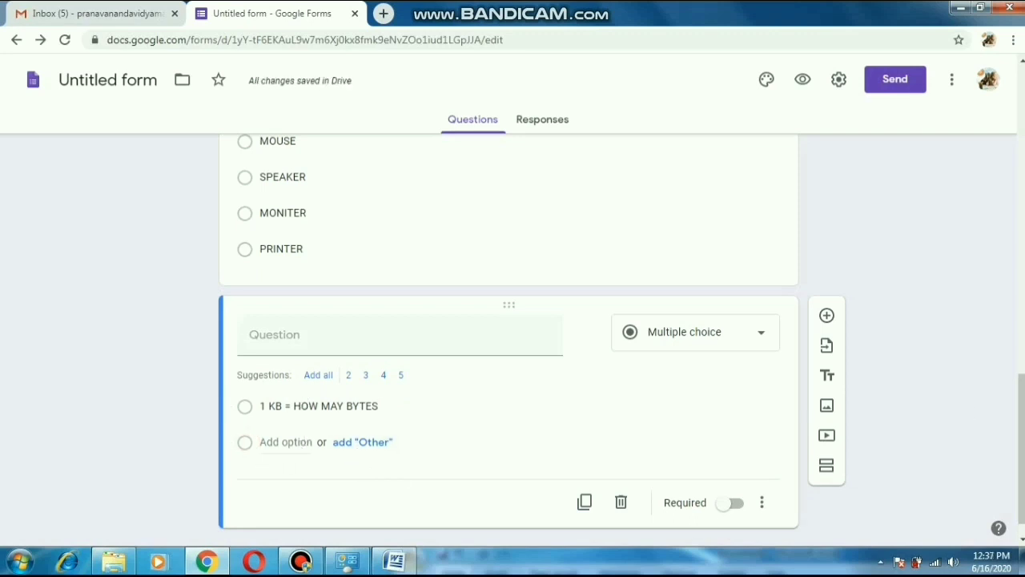
left_click(301, 410)
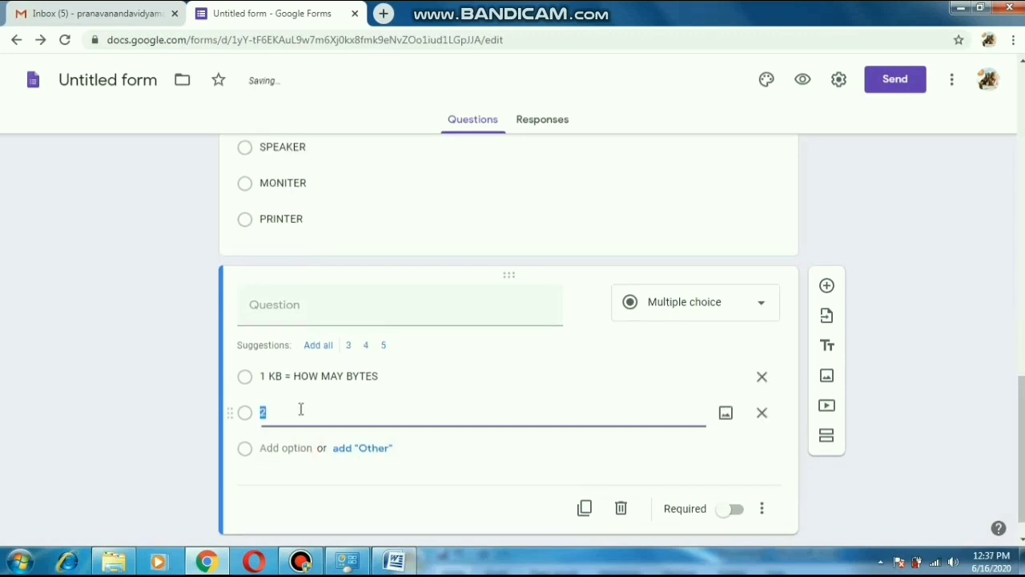
left_click(290, 453)
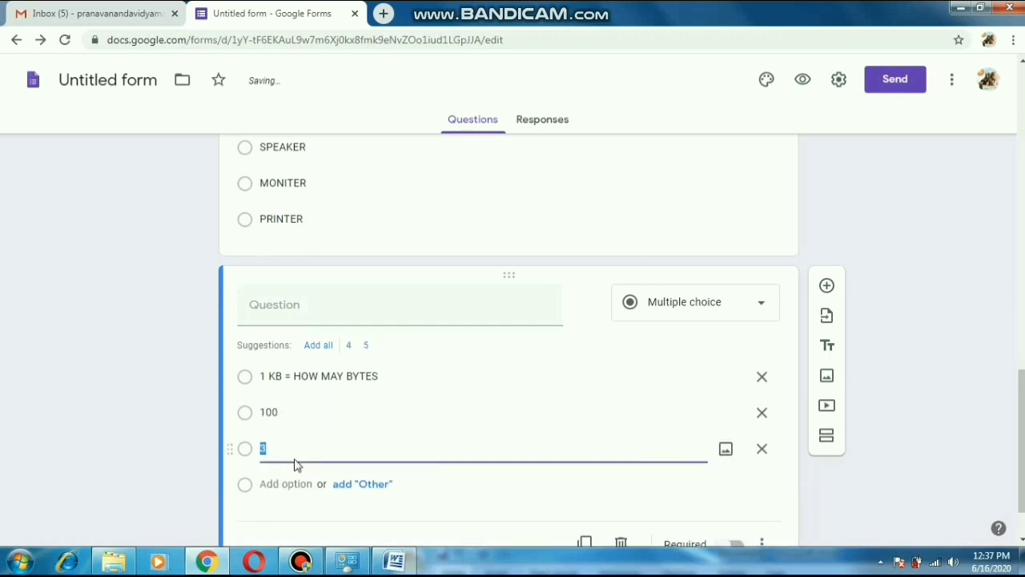
type("1000")
left_click(278, 487)
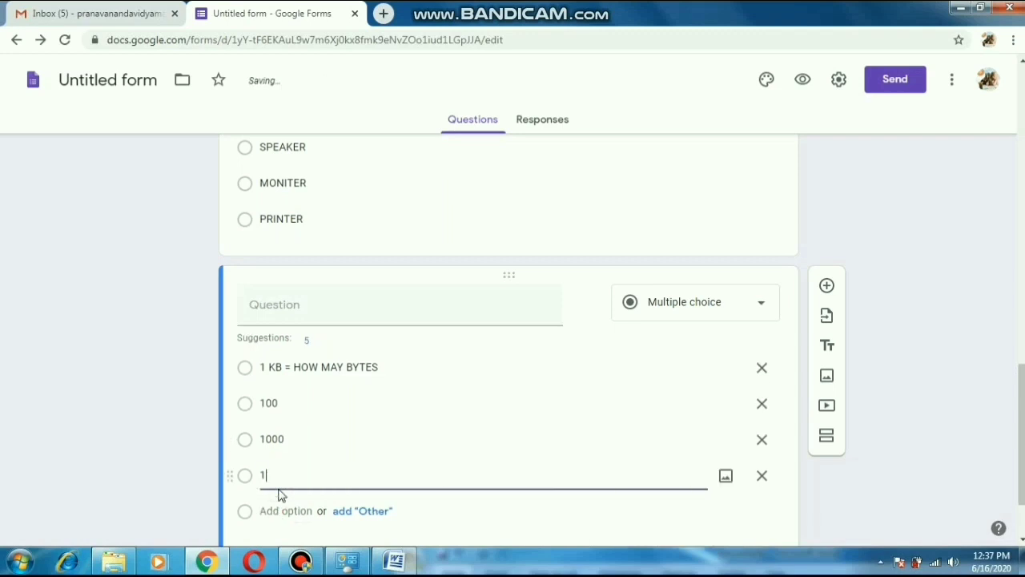
type("1024")
left_click(285, 509)
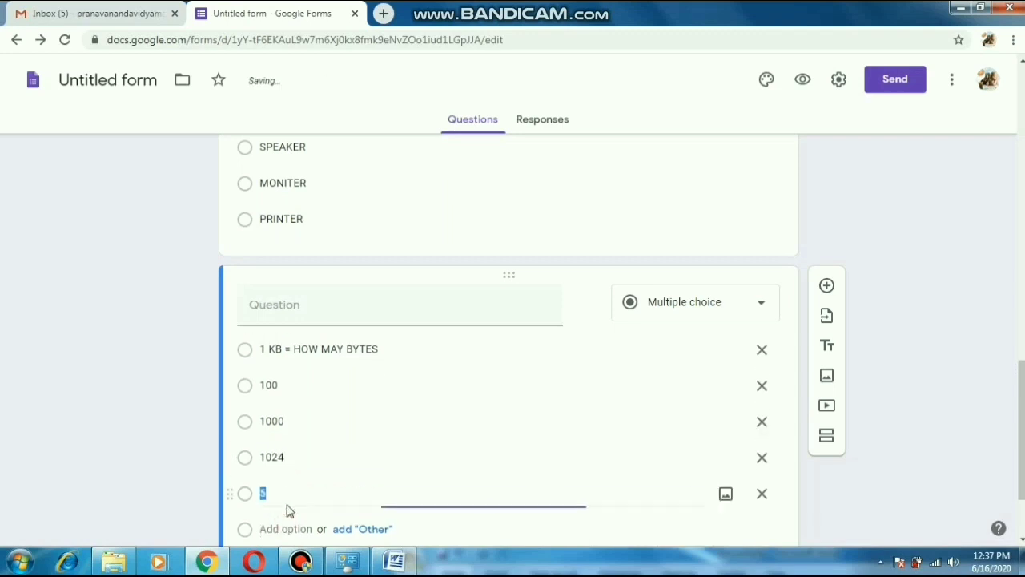
type("1500")
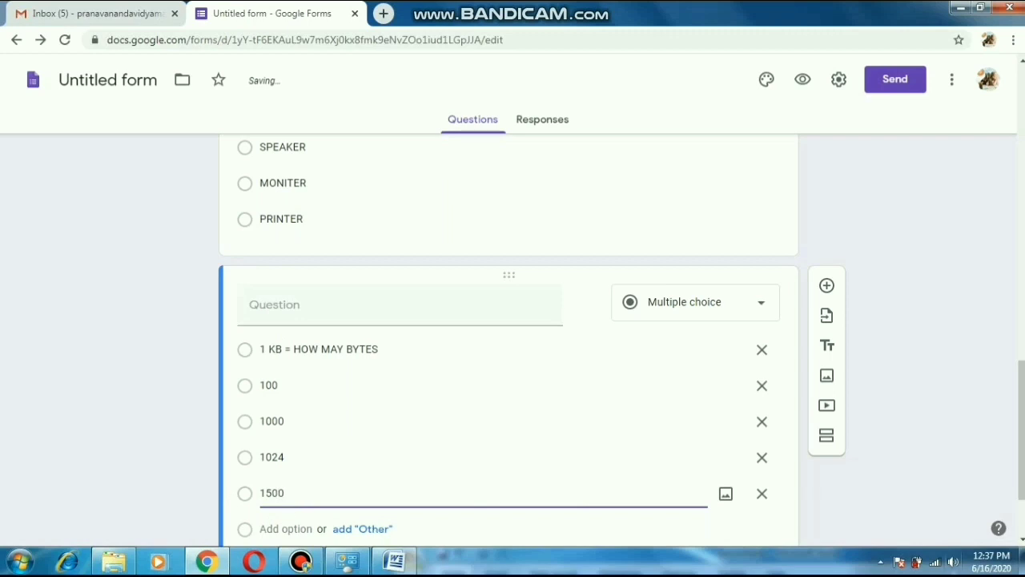
- Duplicate the 1 KB question as a base for the next one and switch to the Word document
scroll(560, 500, "down", 3)
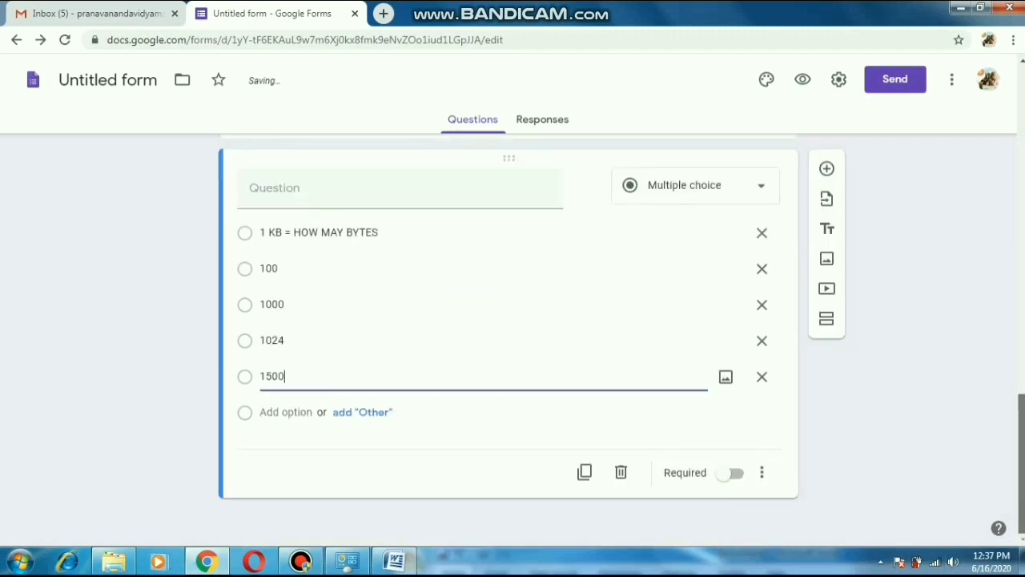
left_click(584, 474)
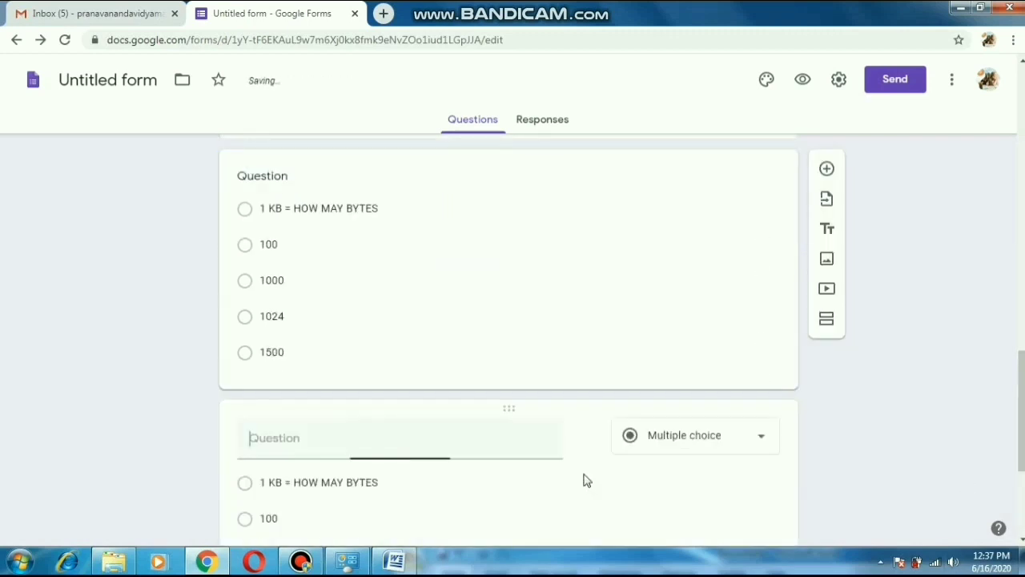
left_click(393, 560)
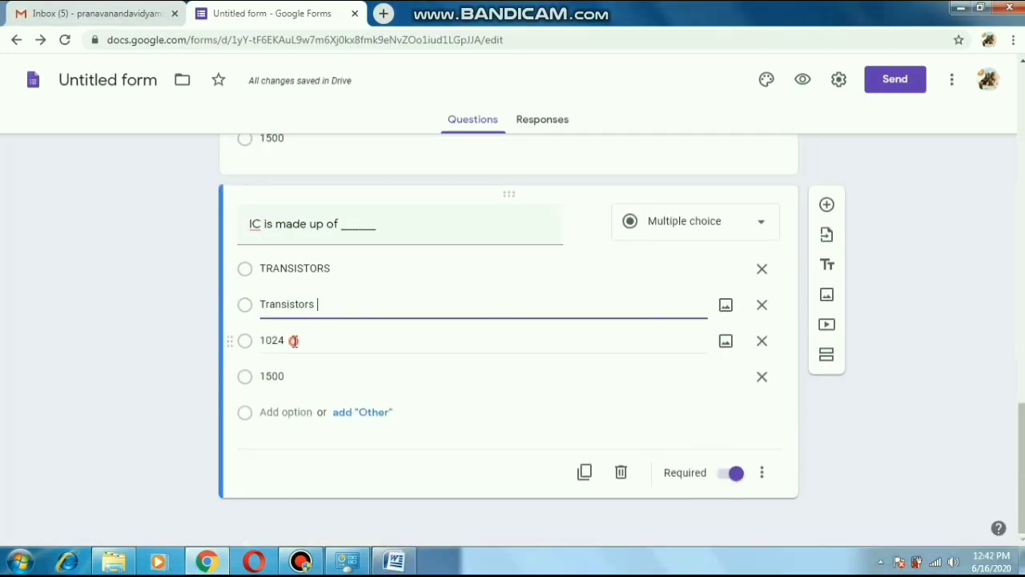
- Replace the last two options of the "IC is made up of ______" question with Microprocessors and Vaccum Tubes
double_click(309, 341)
type("Microprocessors\tVaccum Tubes")
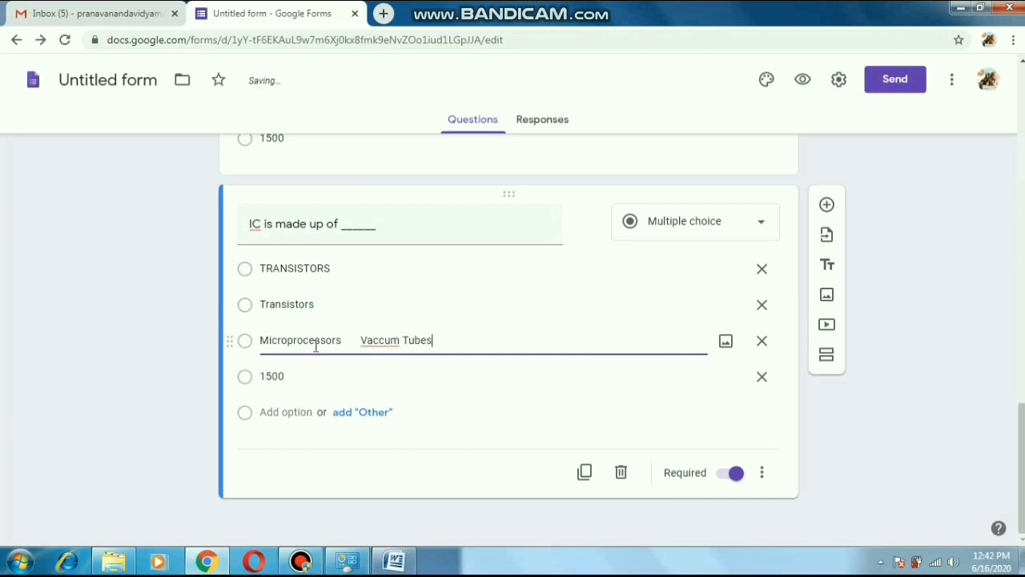
left_click_drag(438, 340, 358, 339)
key("ctrl+c")
right_click(376, 338)
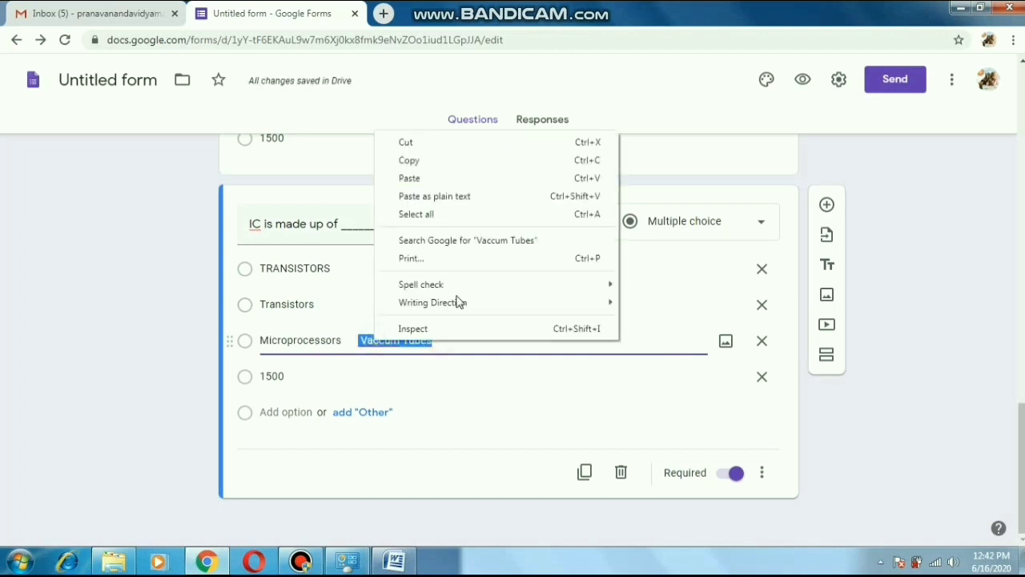
left_click(417, 143)
double_click(276, 375)
key("ctrl+v")
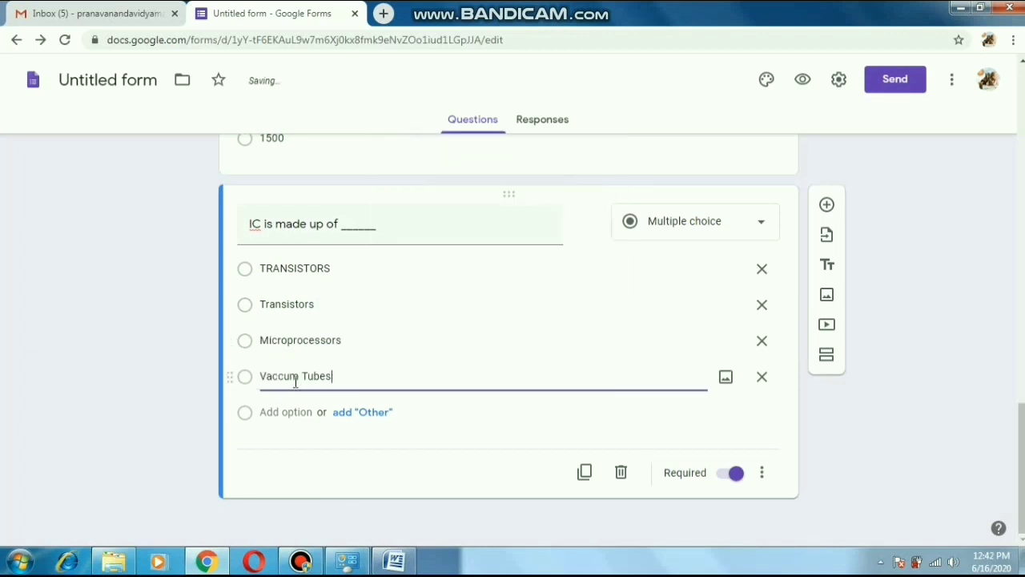
key("ctrl+a")
left_click(499, 487)
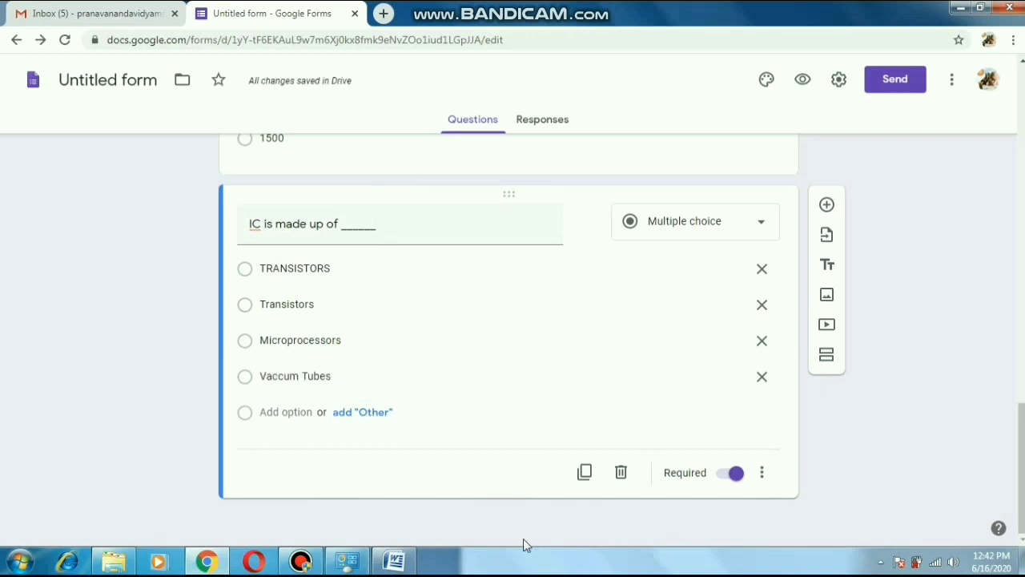
- Enable the quiz setting for the form, with grades released immediately after each submission, and save the settings
scroll(509, 336, "up", 10)
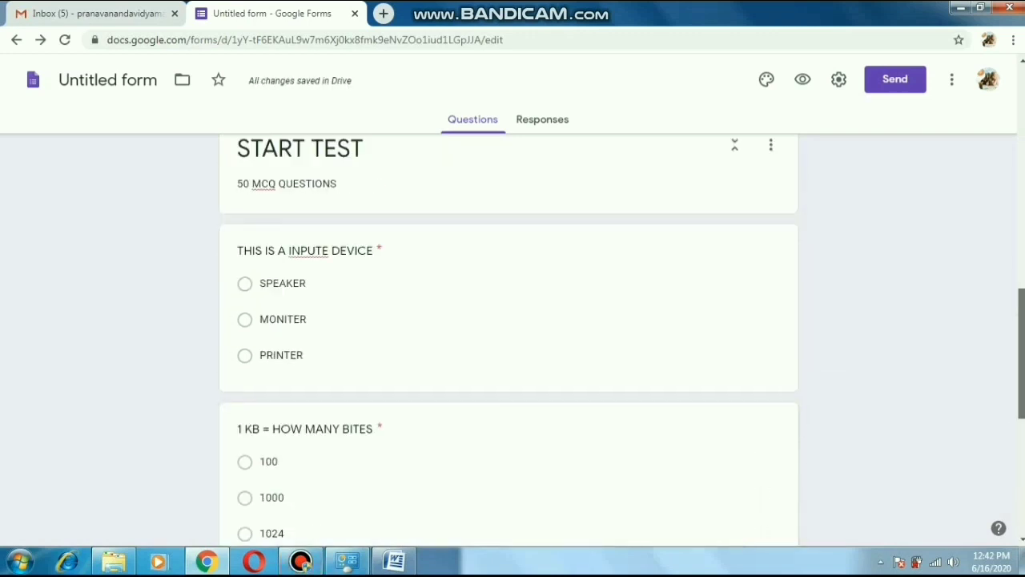
scroll(508, 337, "down", 10)
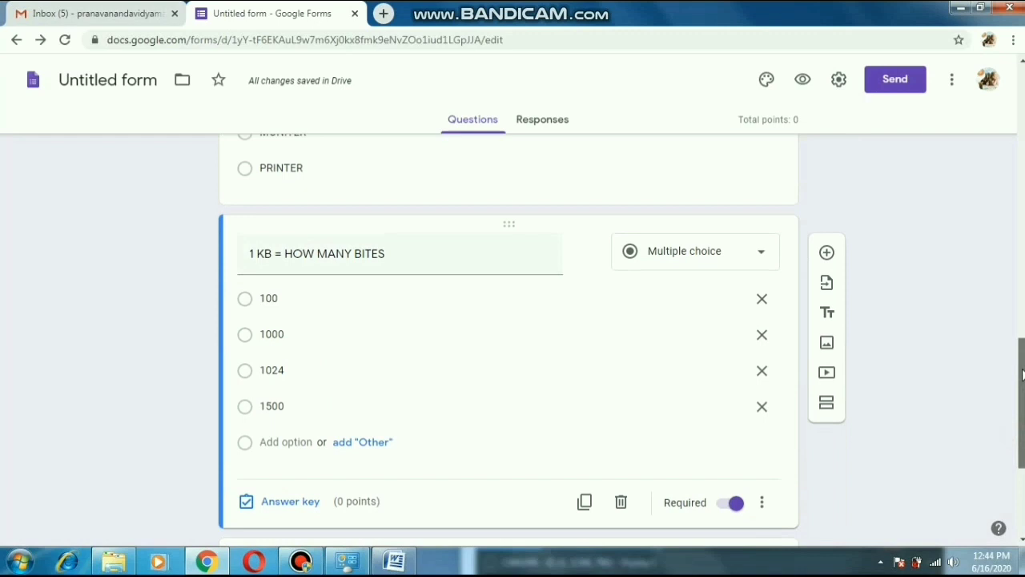
scroll(758, 336, "up", 2)
left_click(624, 288)
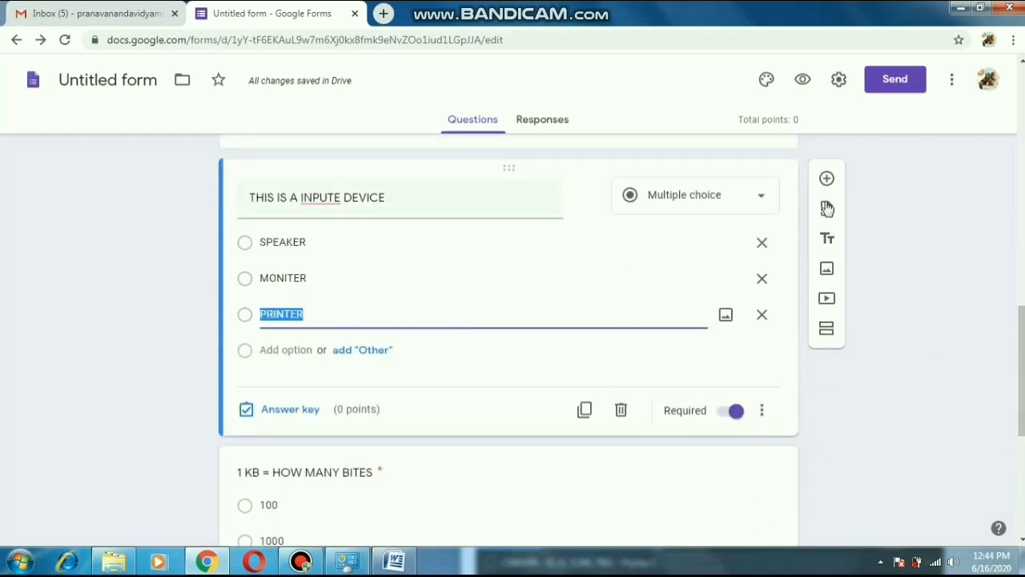
left_click(839, 80)
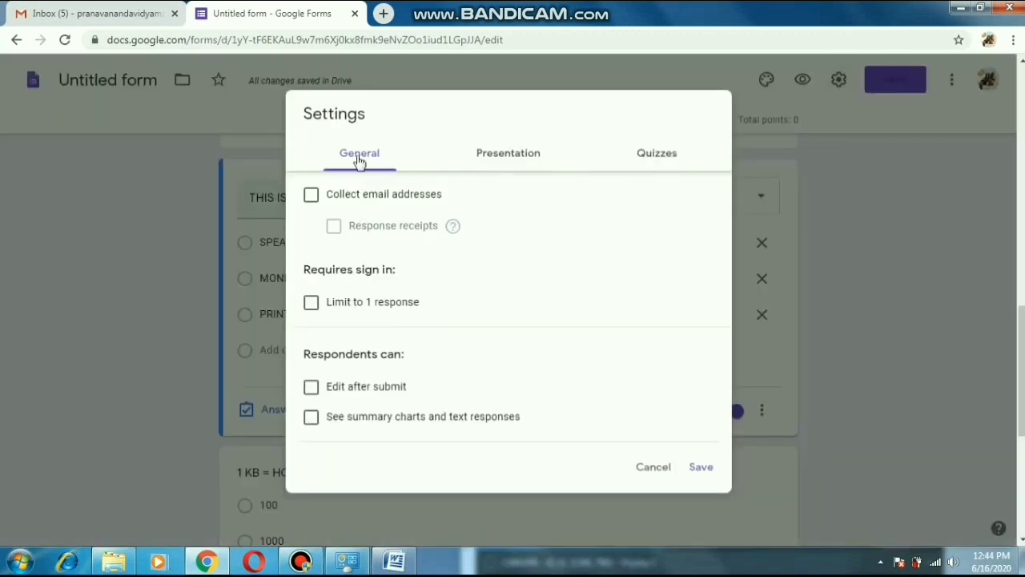
left_click(666, 159)
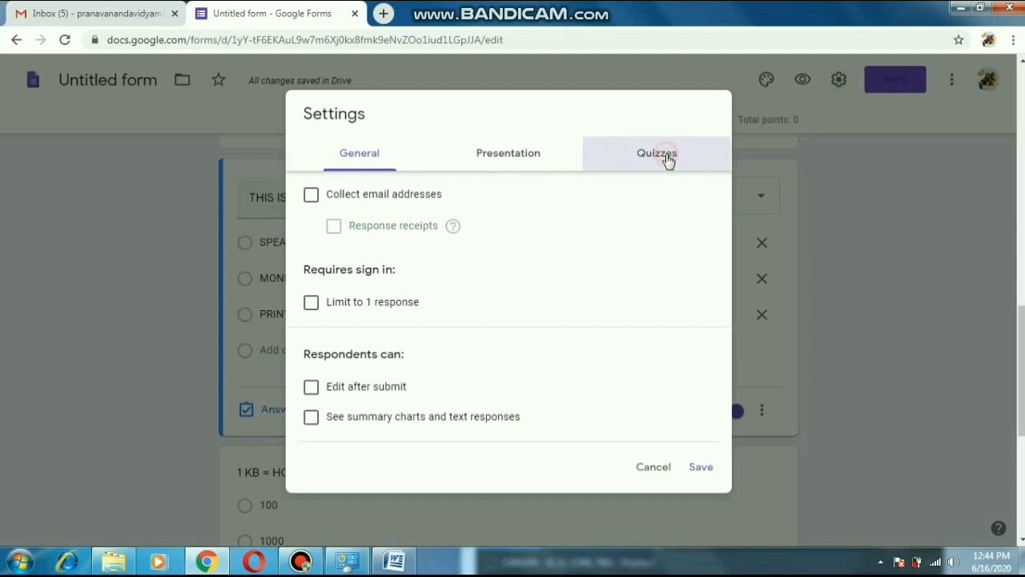
left_click(314, 194)
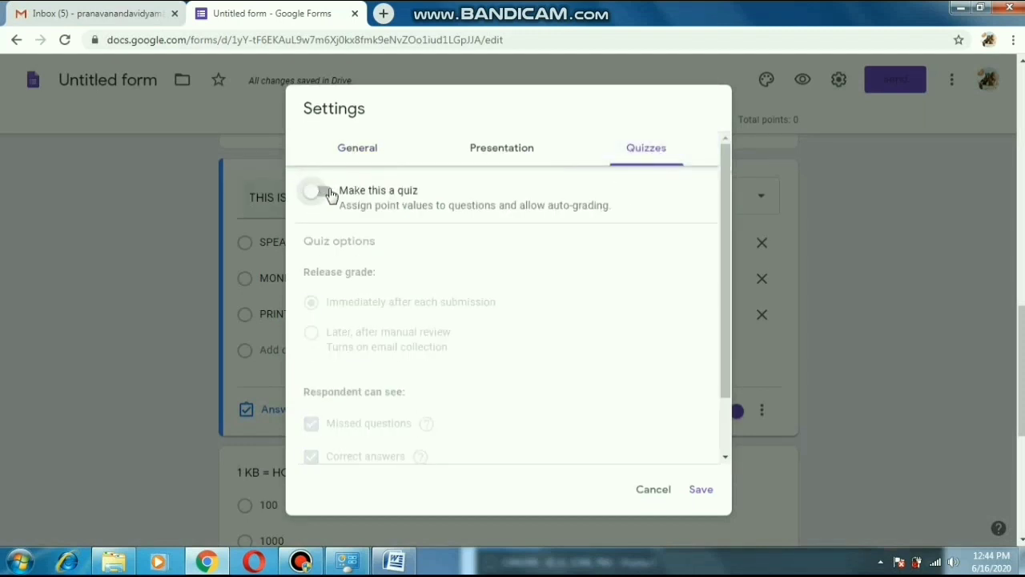
left_click(327, 194)
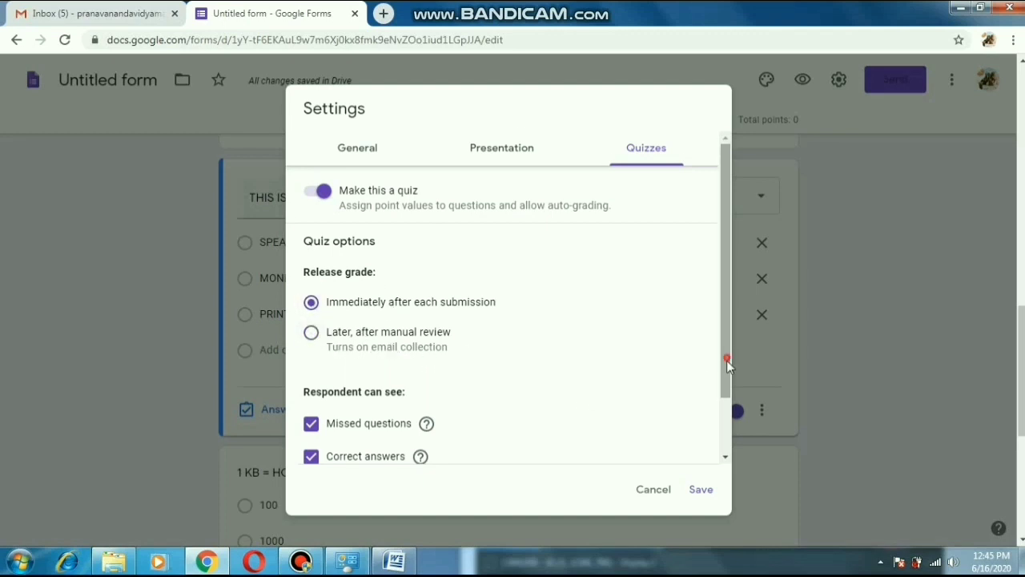
left_click_drag(727, 354, 729, 437)
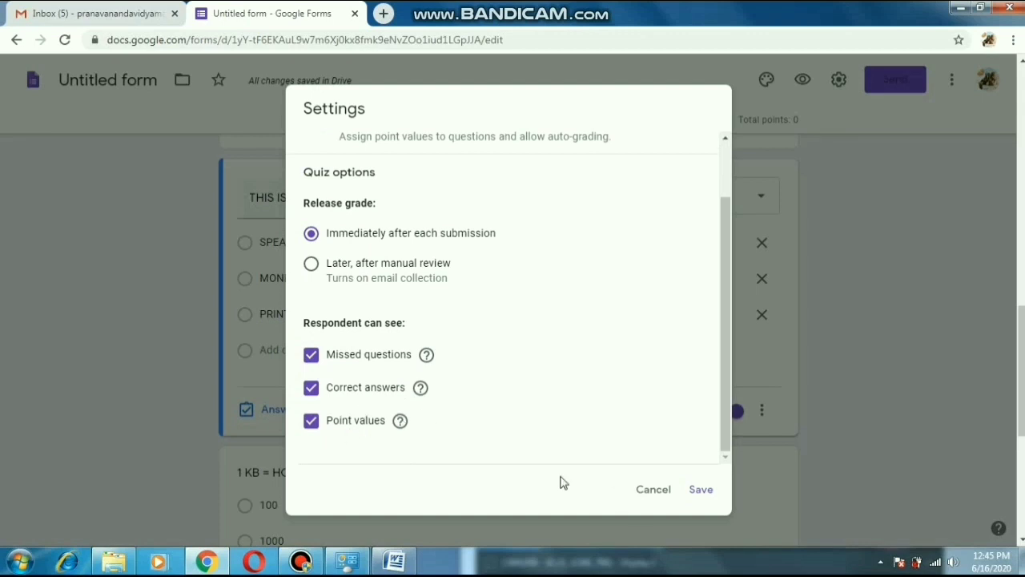
left_click(703, 490)
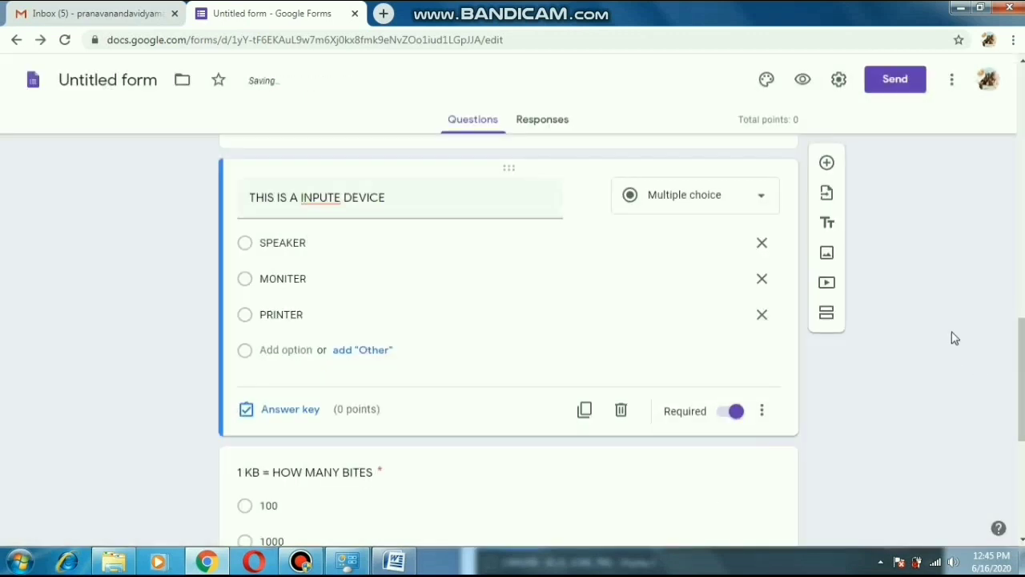
- Mark MOUSE as the correct answer in the answer key of the input device question
left_click_drag(1021, 360, 1020, 377)
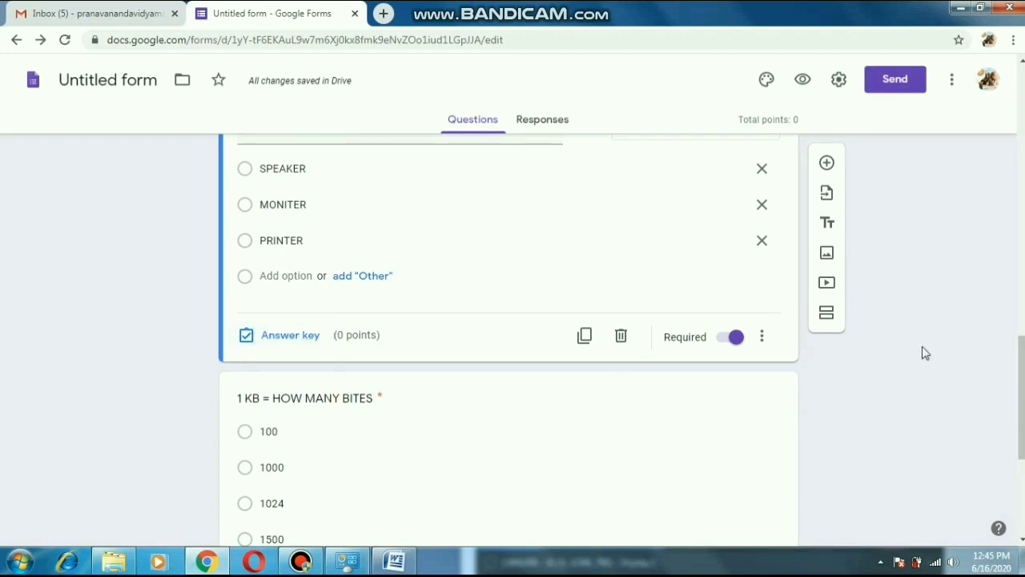
scroll(925, 353, "up", 3)
left_click(306, 519)
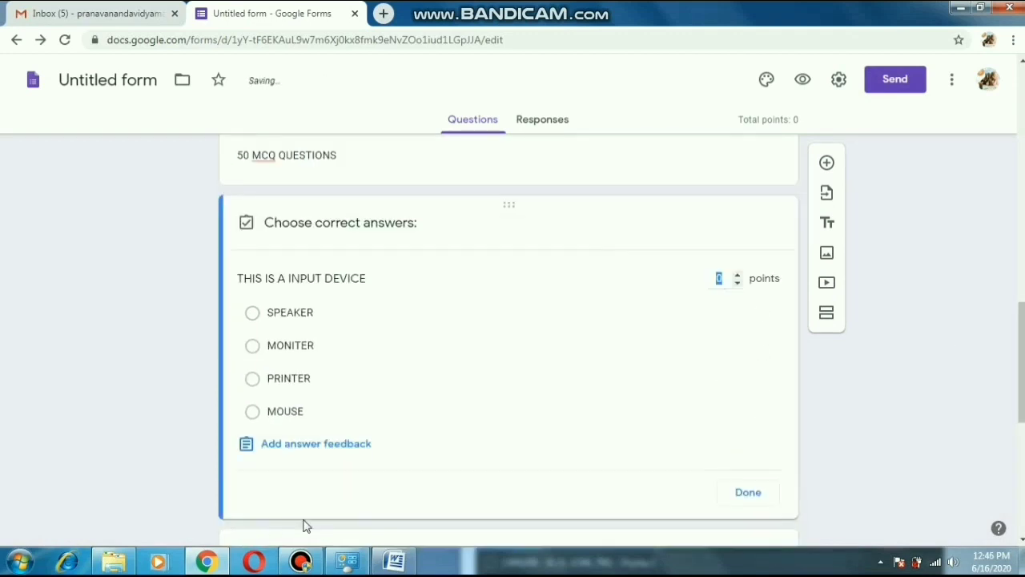
left_click(254, 412)
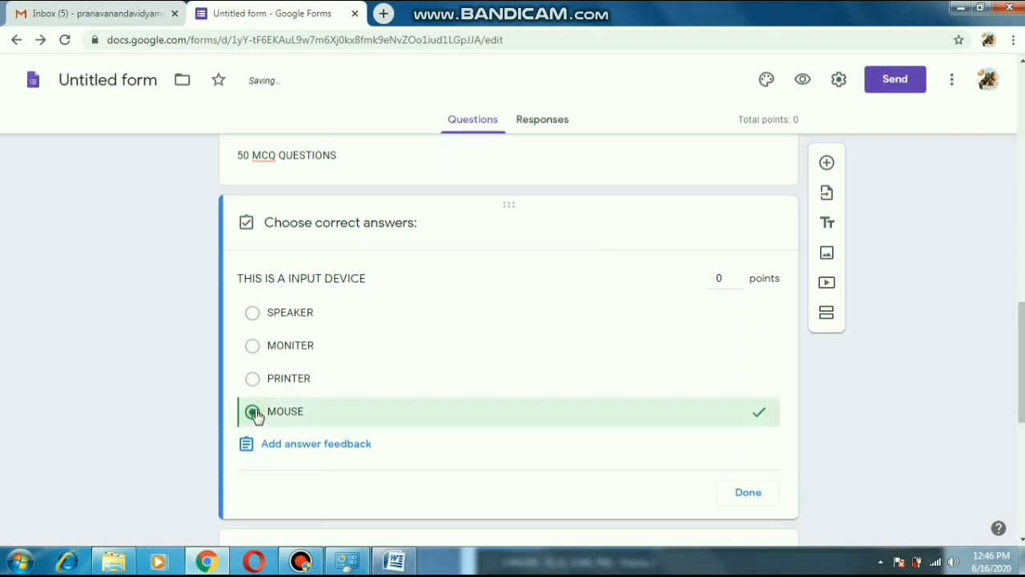
left_click(753, 501)
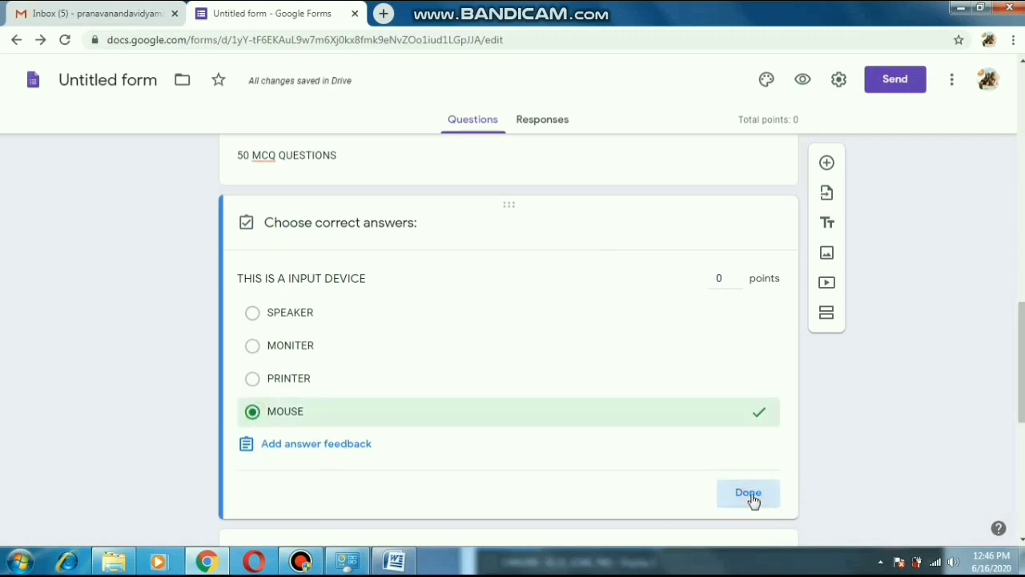
left_click(753, 498)
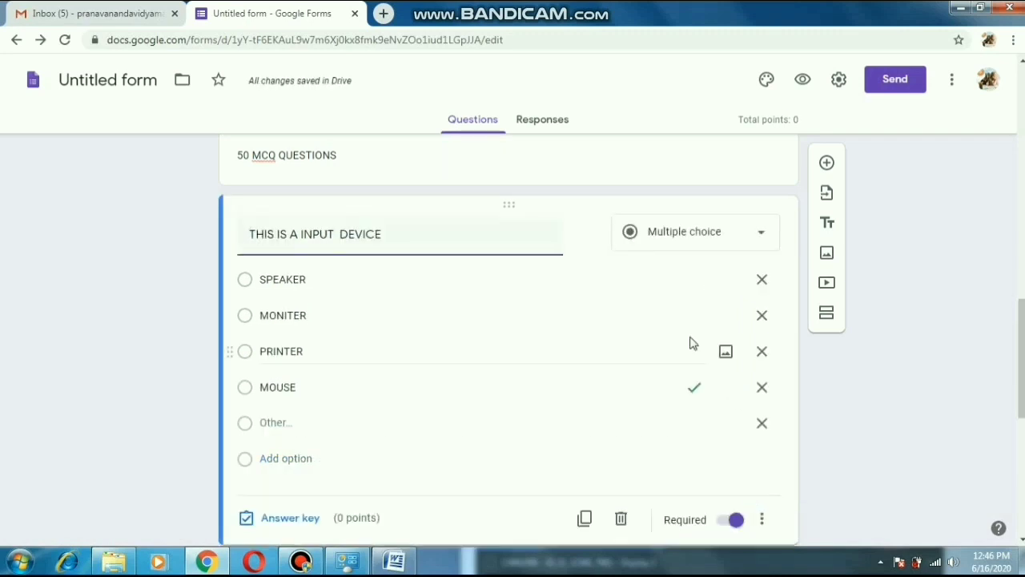
- Set the input device question's answer key to 1 point and close the key
mouse_move(1021, 356)
left_mouse_down()
mouse_move(1021, 400)
mouse_move(1007, 371)
left_mouse_up()
left_click(365, 433)
left_click(309, 433)
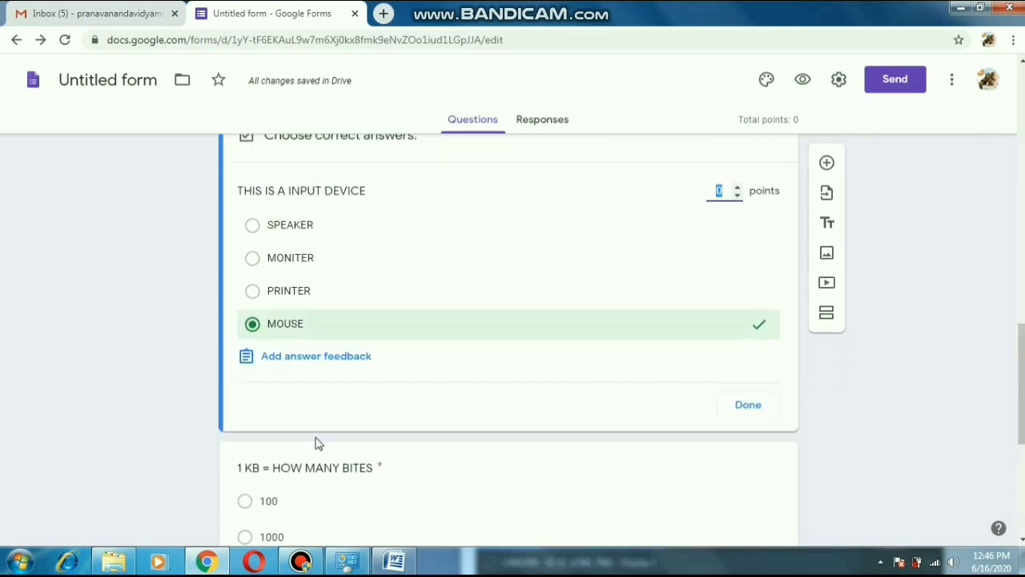
mouse_move(1021, 376)
left_mouse_down()
mouse_move(1021, 331)
mouse_move(1022, 367)
left_mouse_up()
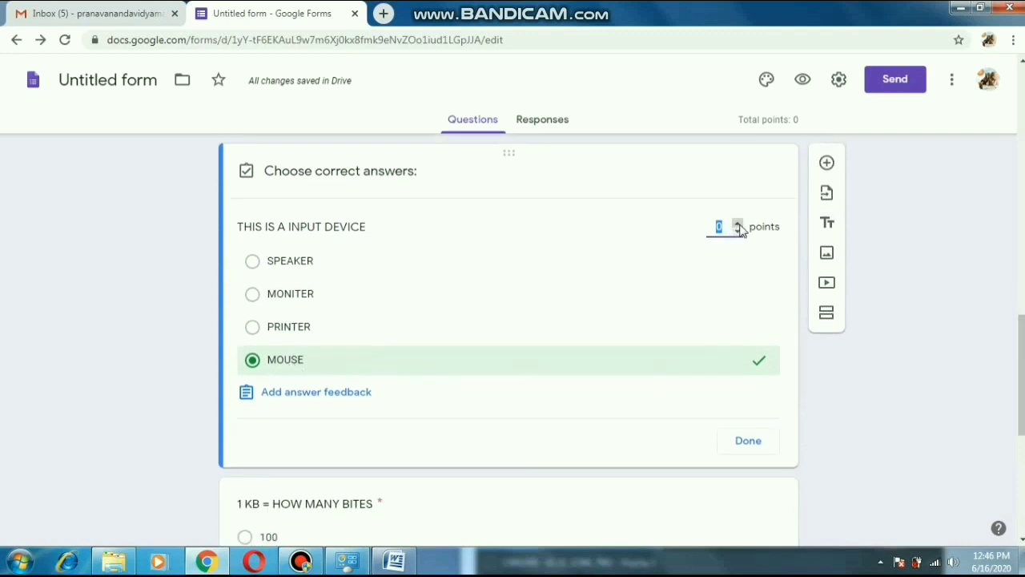
left_click(747, 443)
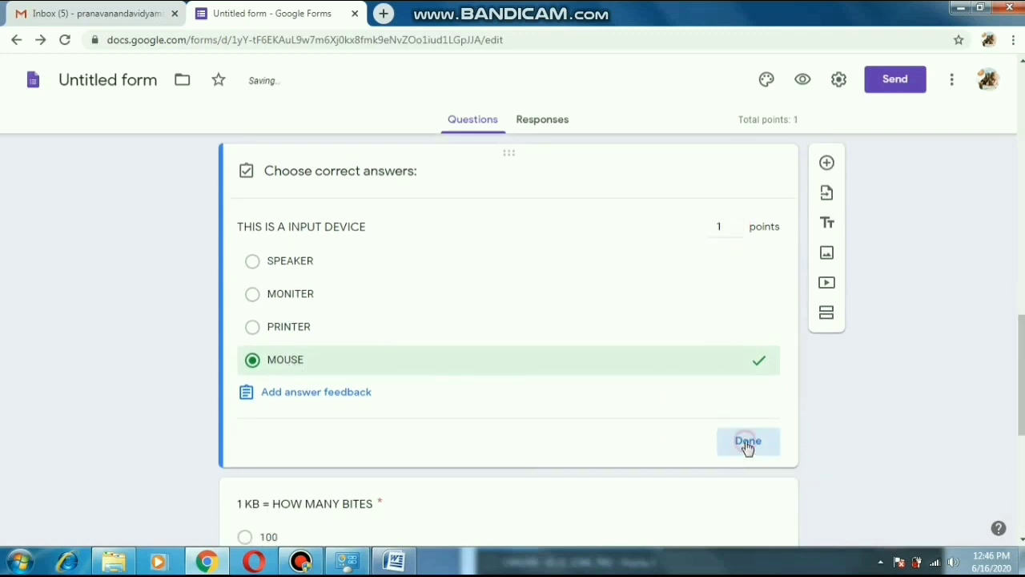
- Mark 1024 as the correct answer of the "1 KB = HOW MANY BITES" question and set it to 1 point
left_click_drag(1021, 368, 1021, 437)
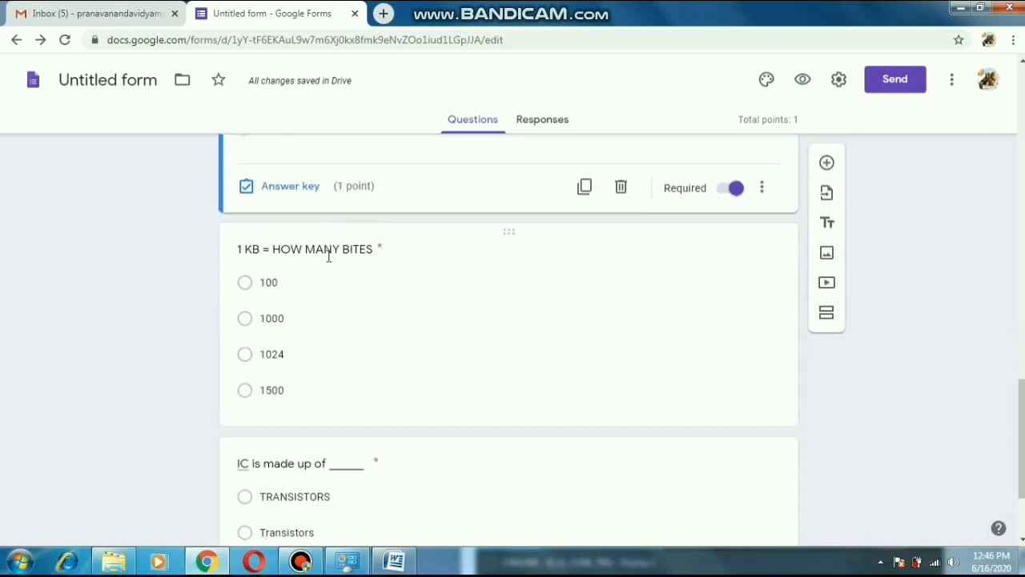
left_click(403, 391)
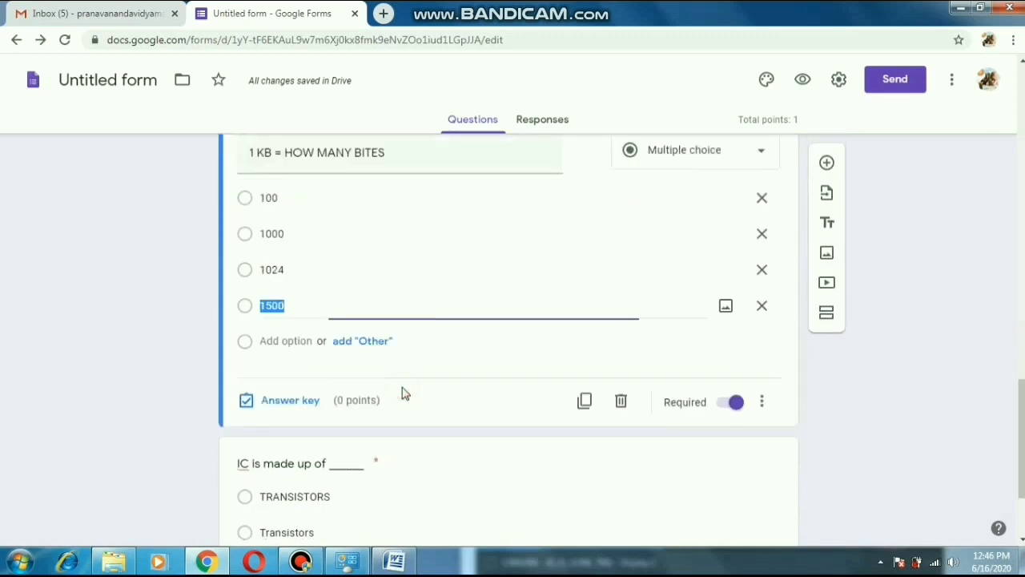
left_click(286, 403)
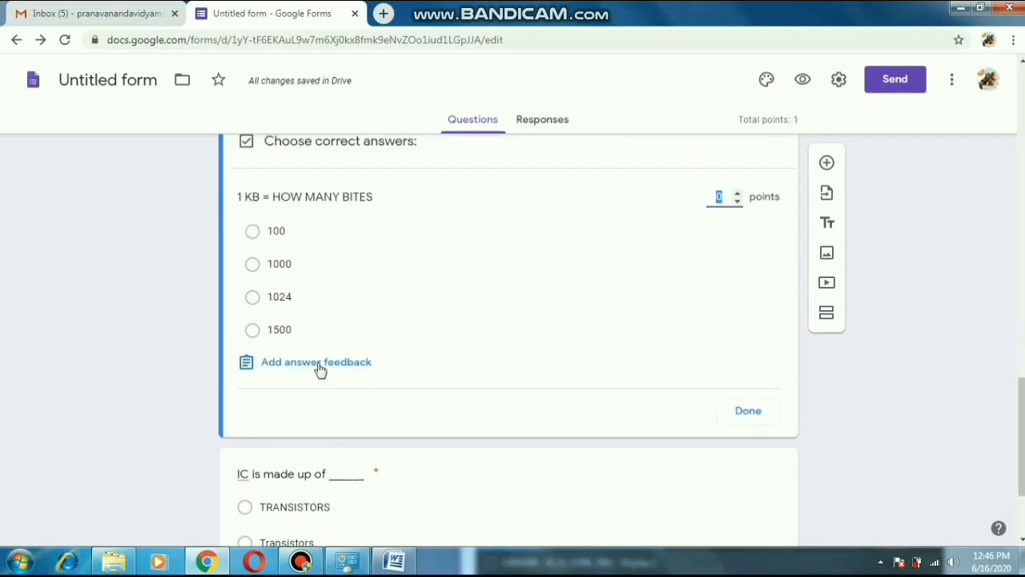
left_click(254, 297)
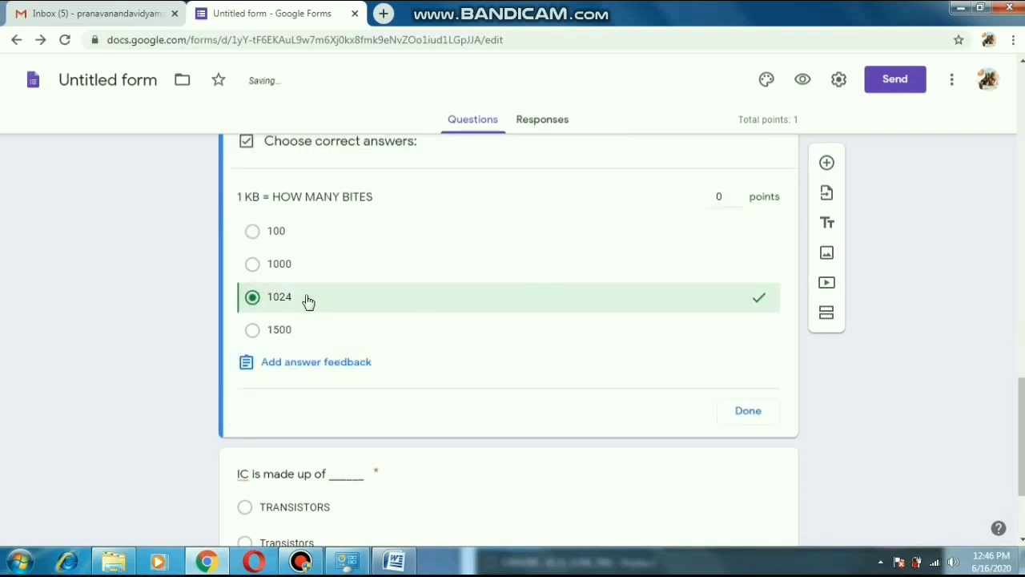
left_click(738, 197)
left_click(751, 411)
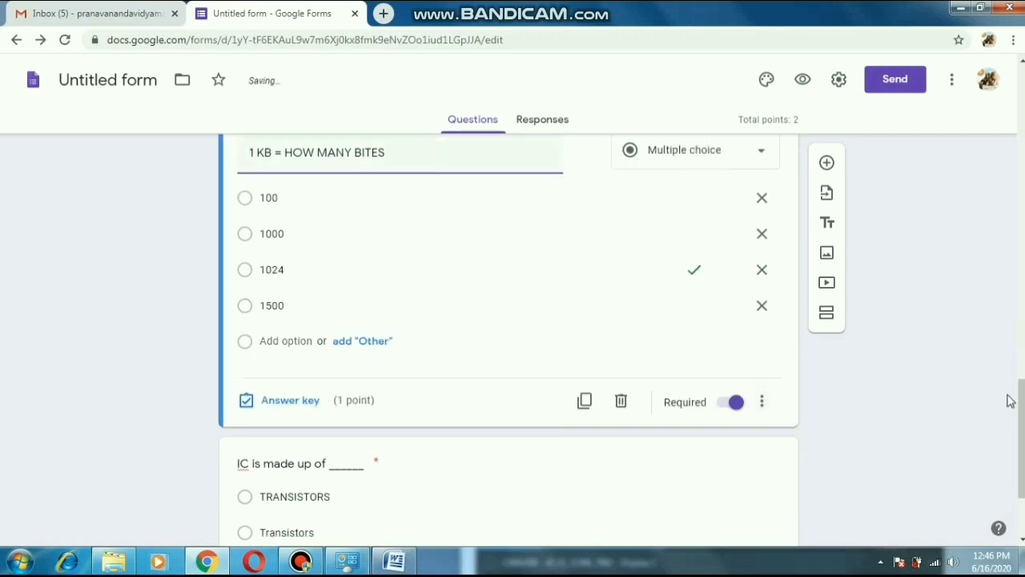
- Mark TRANSISTORS as the correct answer of the "IC is made up of ______" question and set it to 1 point
scroll(376, 375, "down", 2)
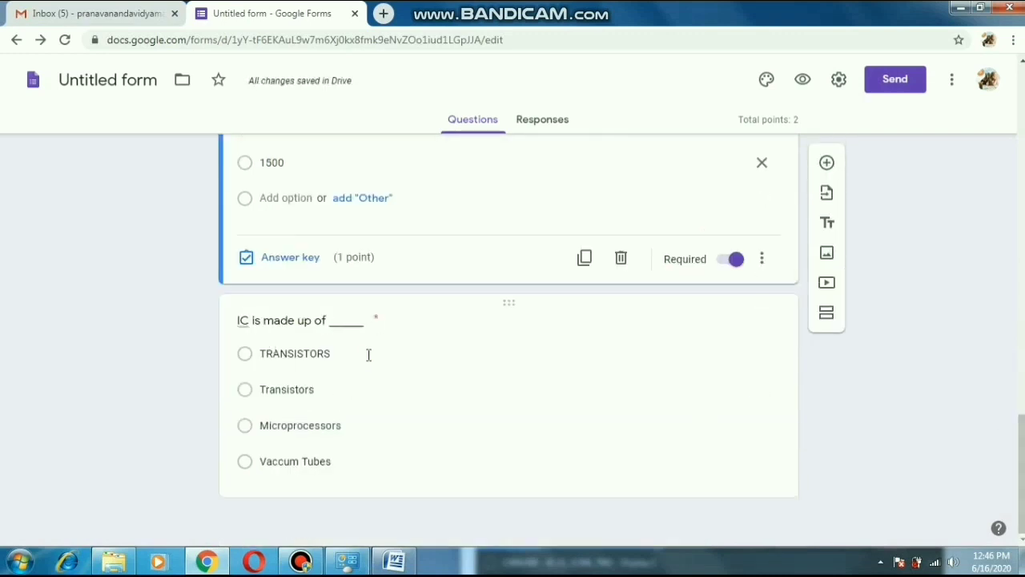
left_click(369, 355)
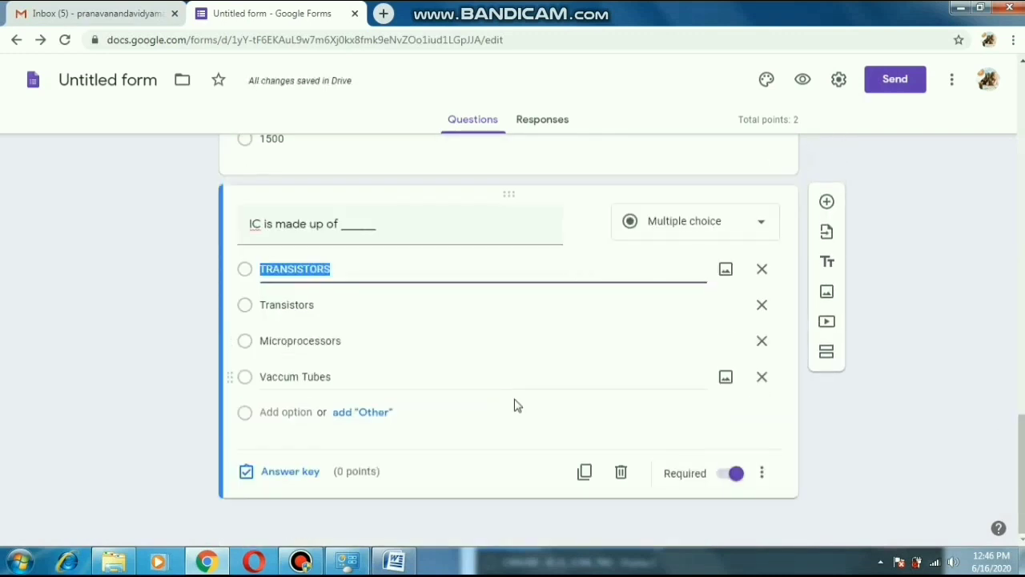
left_click(287, 474)
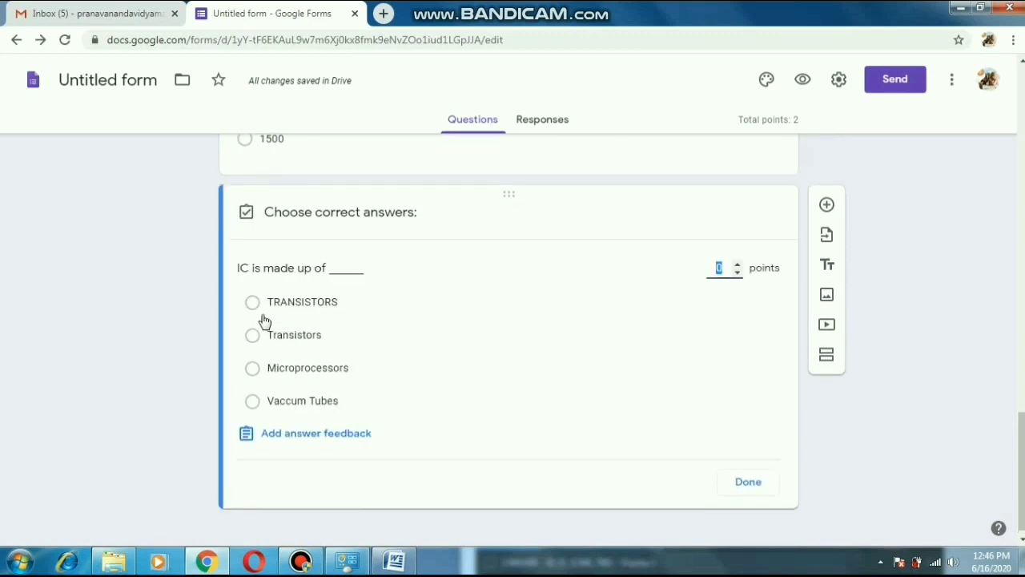
left_click(253, 305)
left_click(724, 267)
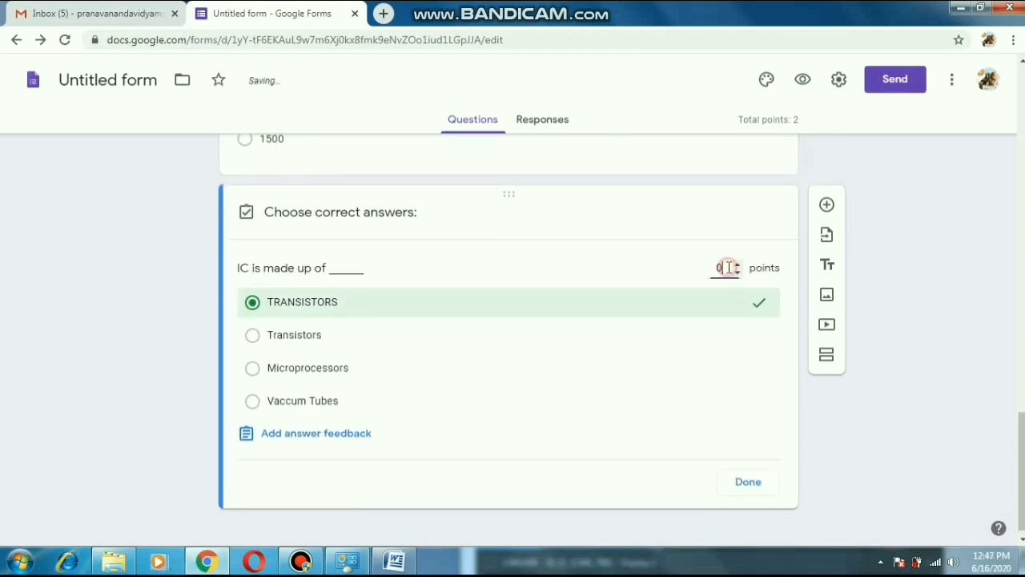
left_click(738, 265)
left_click(748, 486)
mouse_move(1019, 464)
left_mouse_down()
mouse_move(1011, 298)
mouse_move(1018, 466)
left_mouse_up()
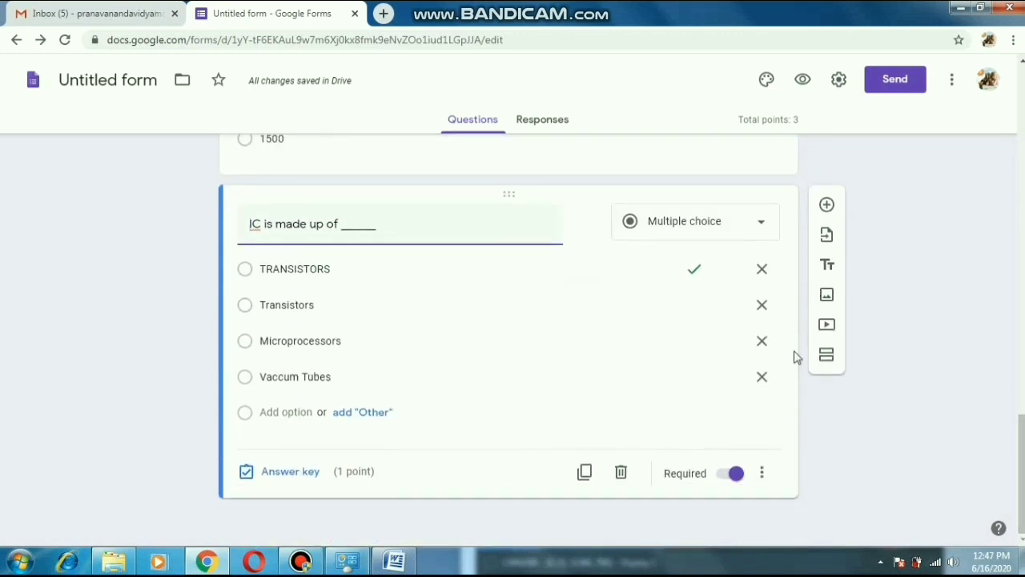
left_click(301, 563)
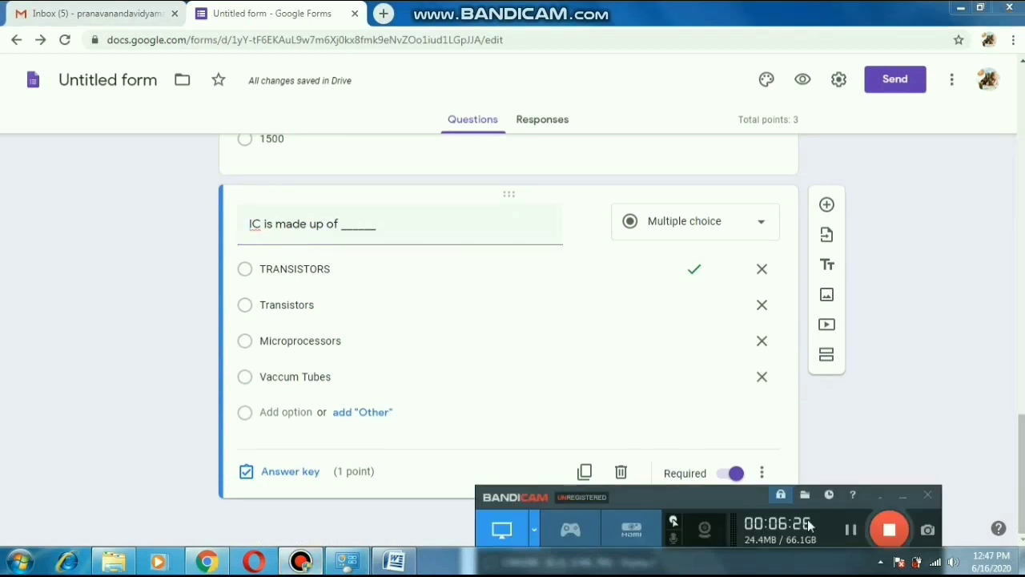
left_click(937, 372)
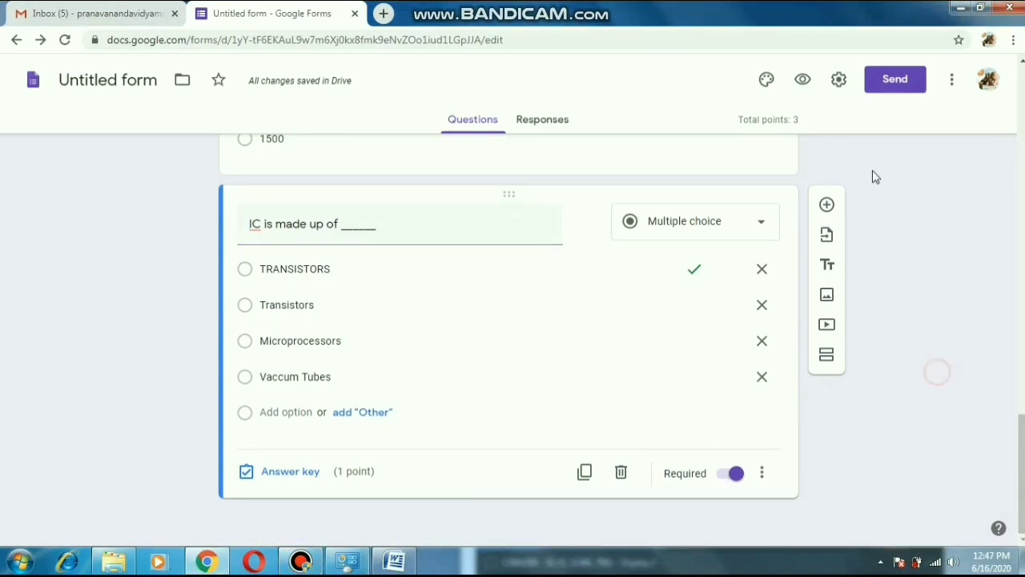
- Turn on the progress bar in the form's presentation settings
left_click(838, 79)
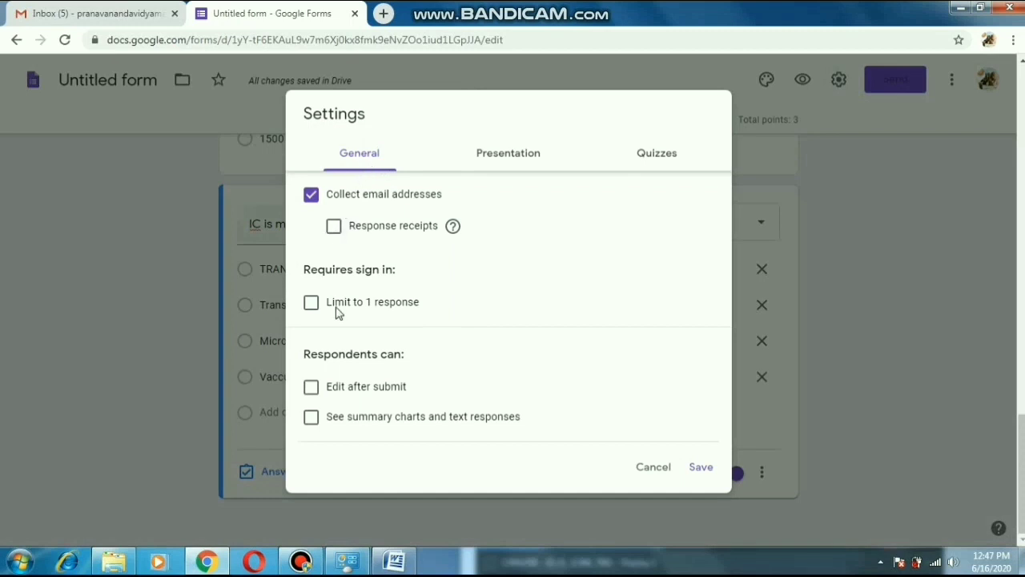
left_click(516, 160)
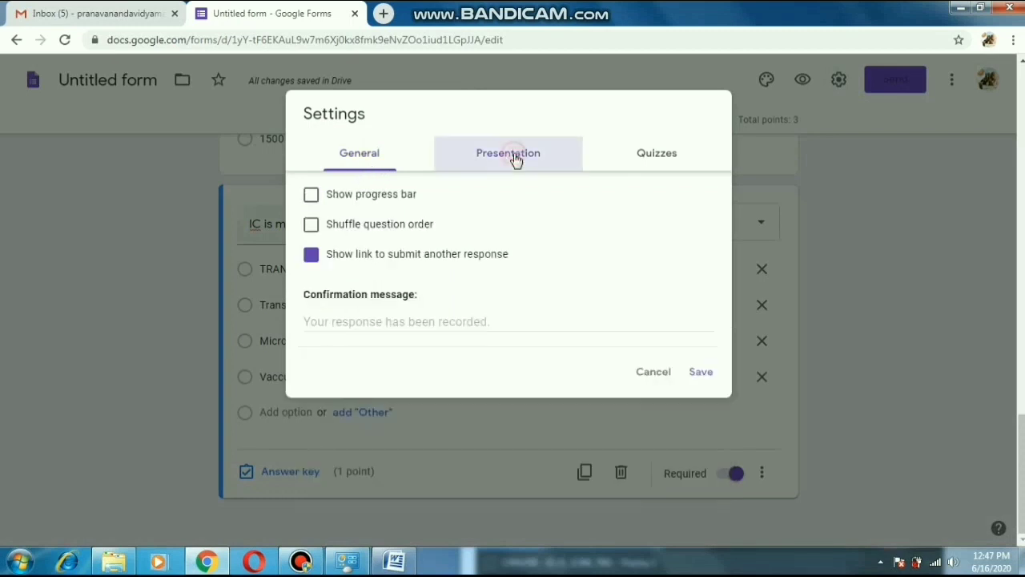
left_click(312, 200)
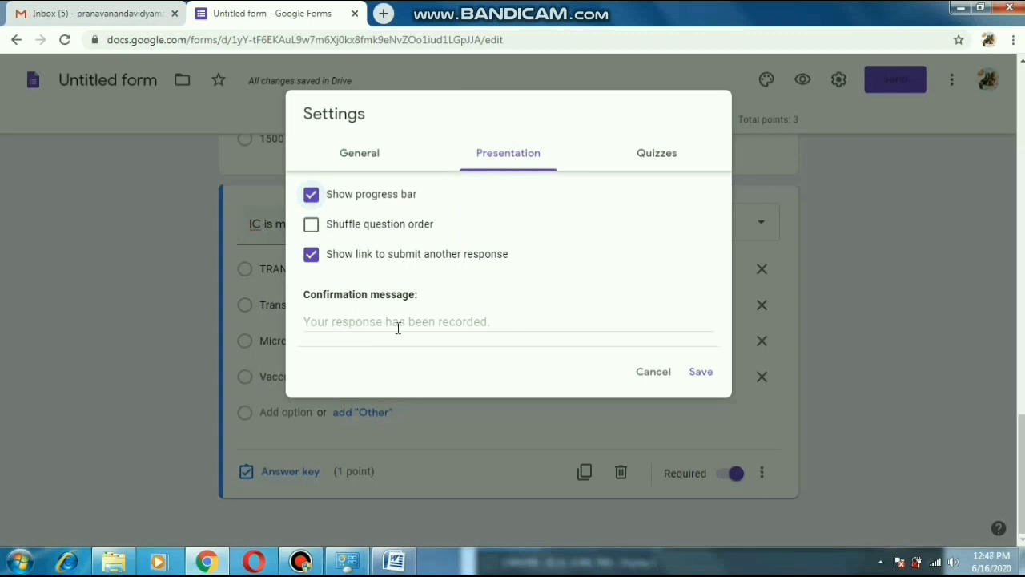
left_click(477, 329)
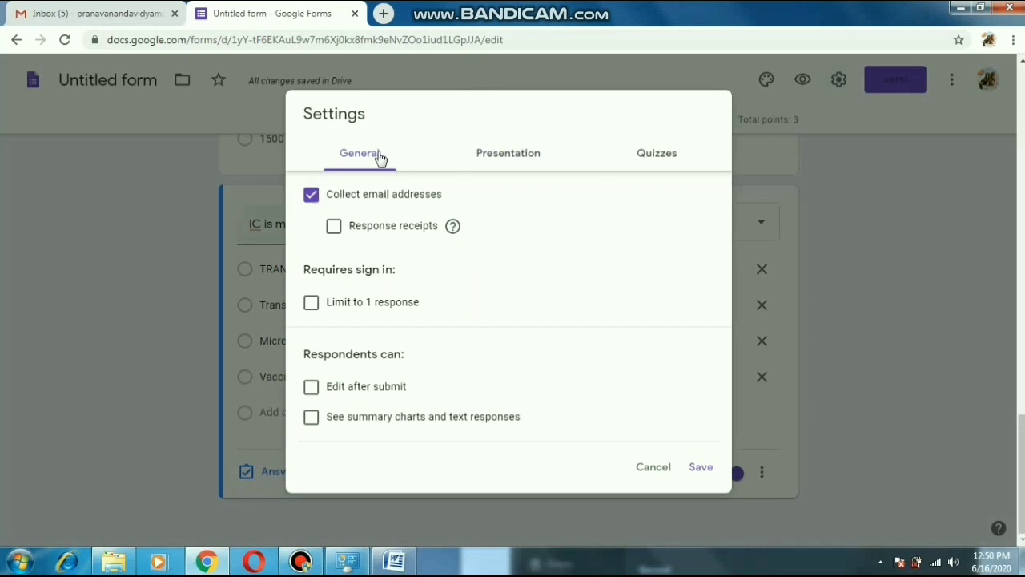
- Turn off email address collection, keep the one-response limit off, and save the form settings
left_click(312, 197)
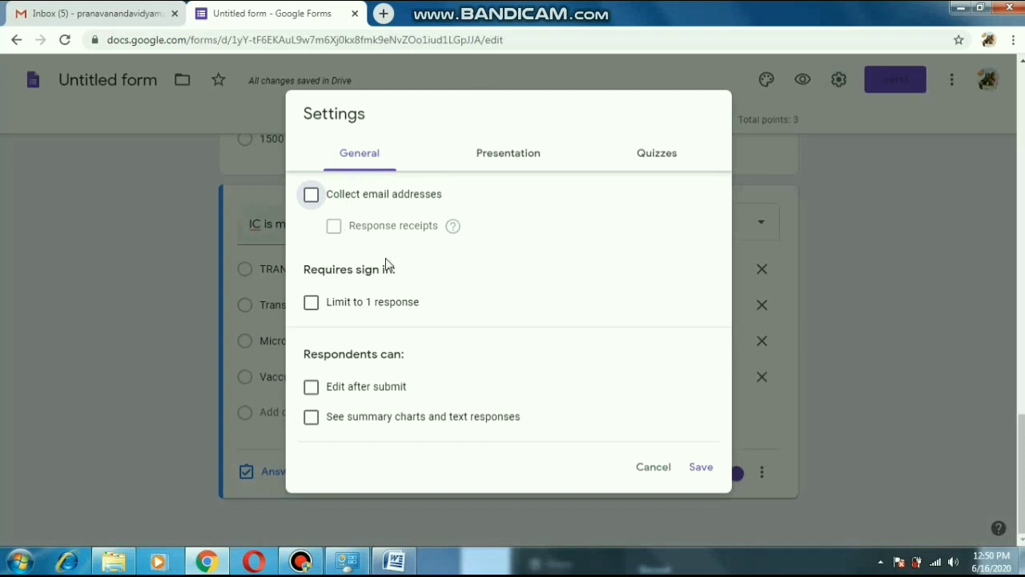
left_click(575, 300)
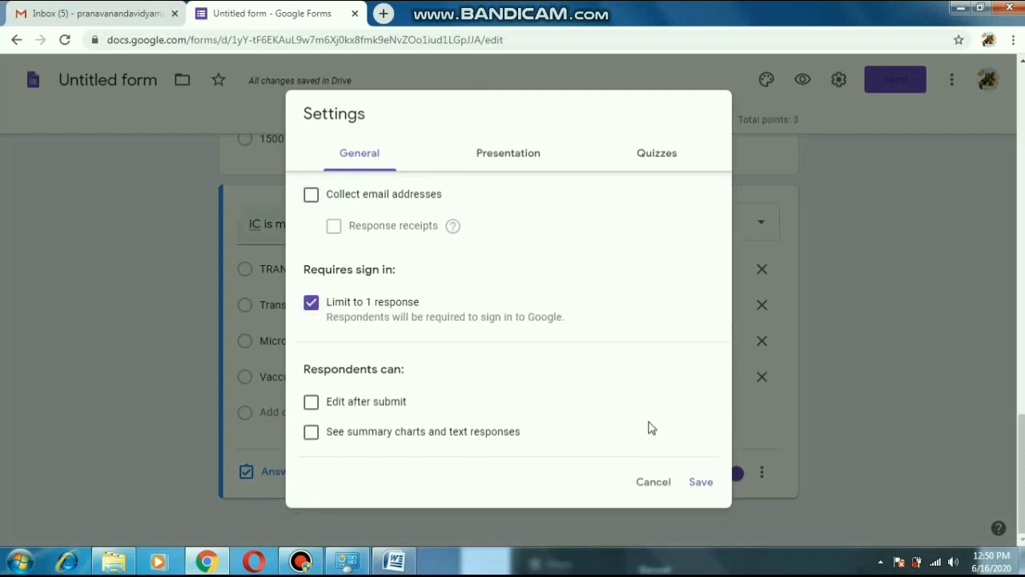
left_click(657, 164)
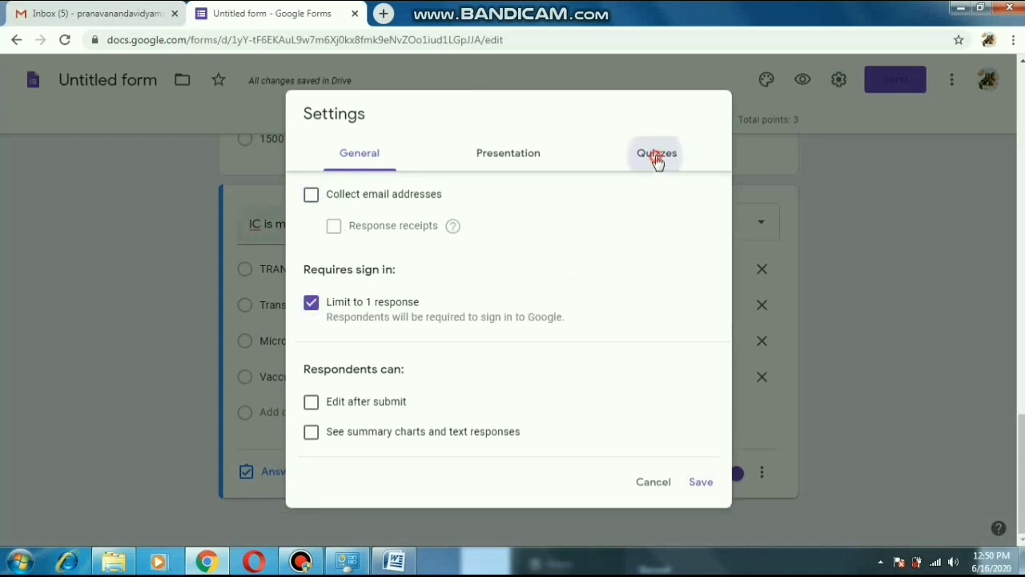
left_click(312, 301)
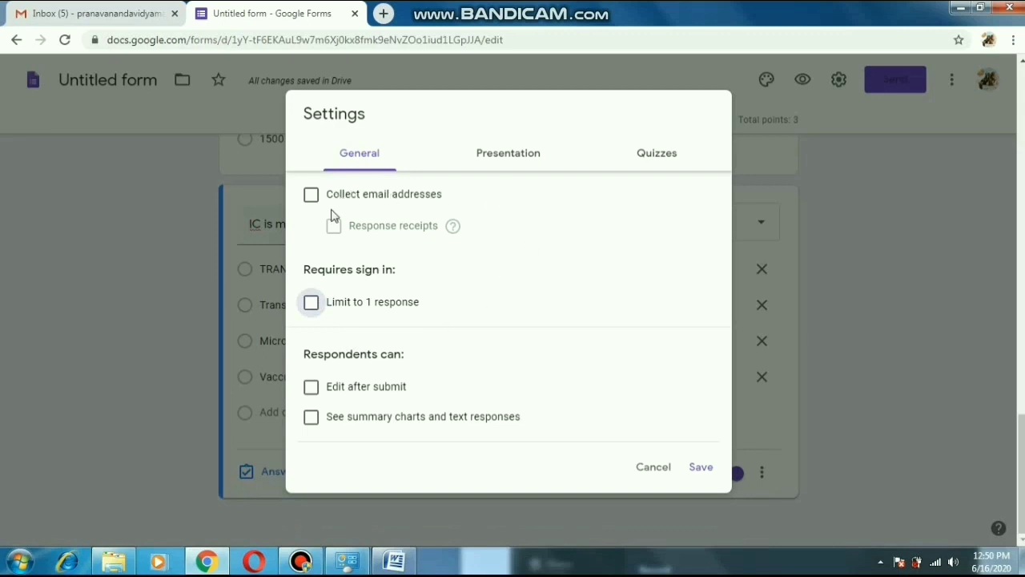
left_click(636, 170)
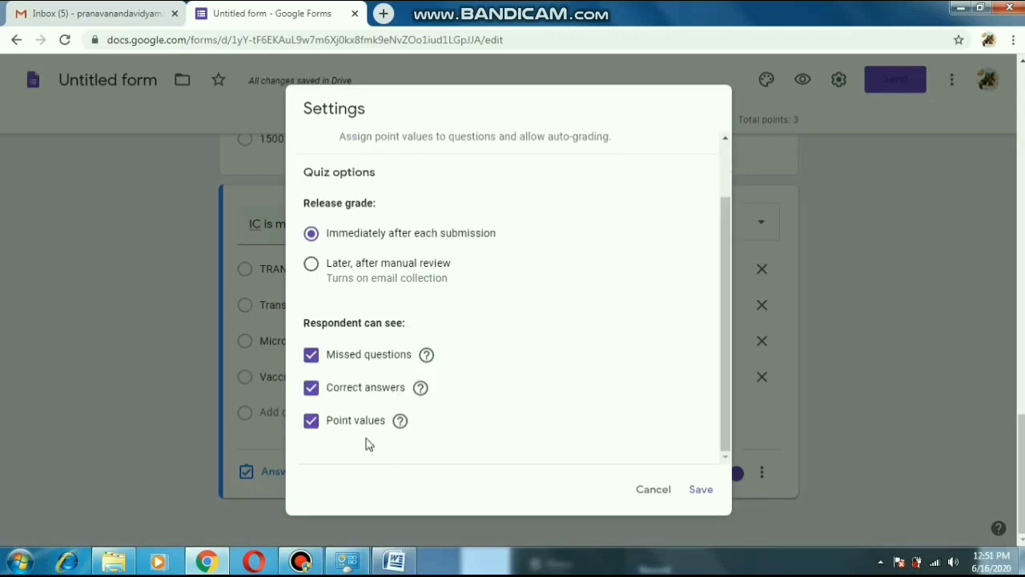
left_click(703, 492)
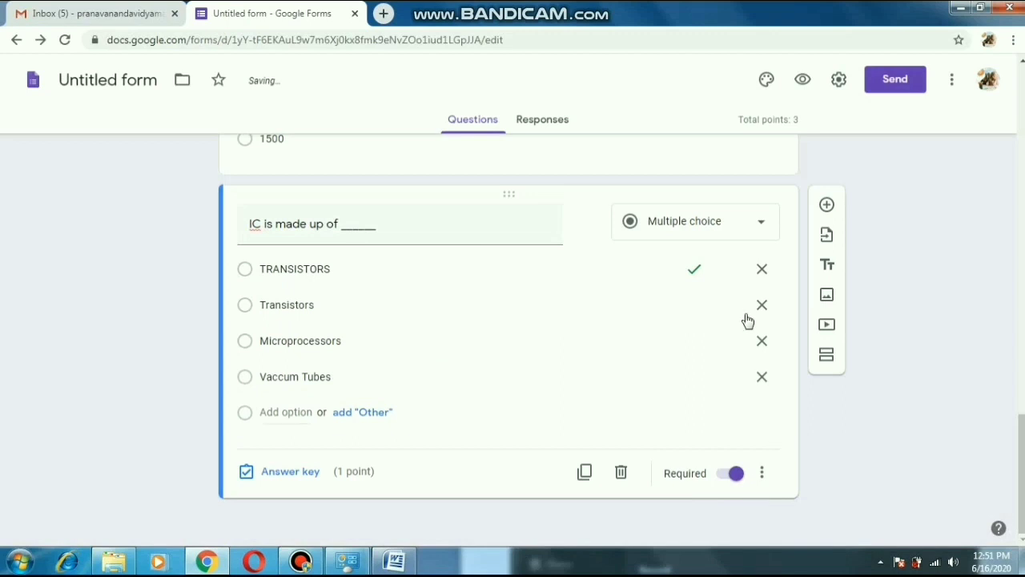
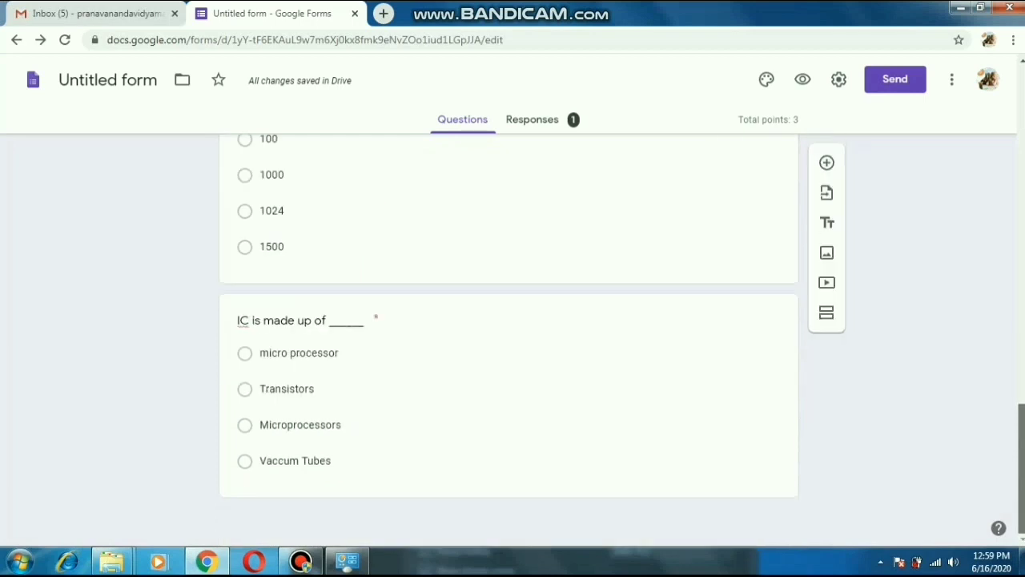
- Preview the form as a respondent and fill in the student's name and the class as ix
left_click(804, 82)
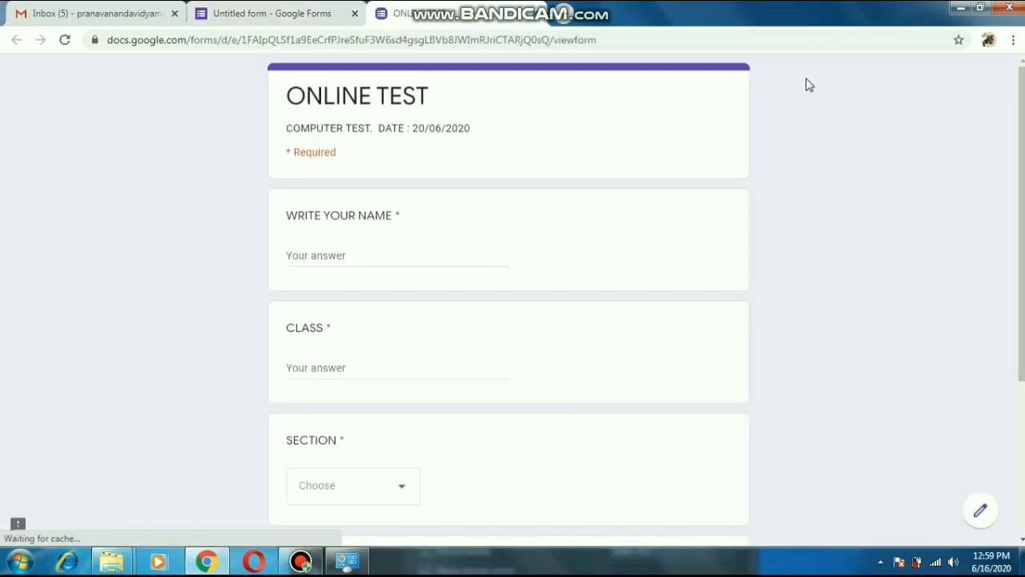
left_click(272, 12)
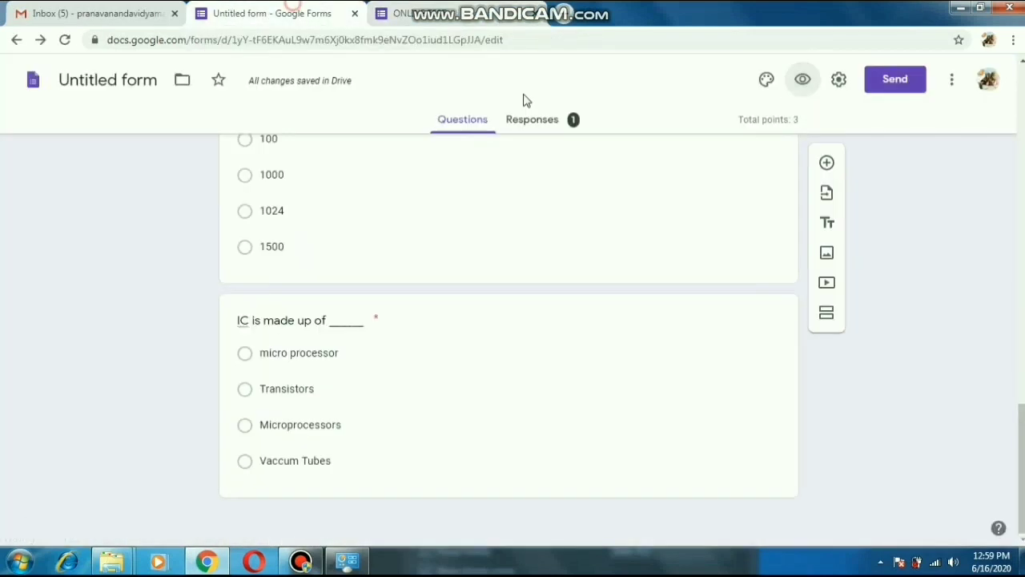
left_click(802, 82)
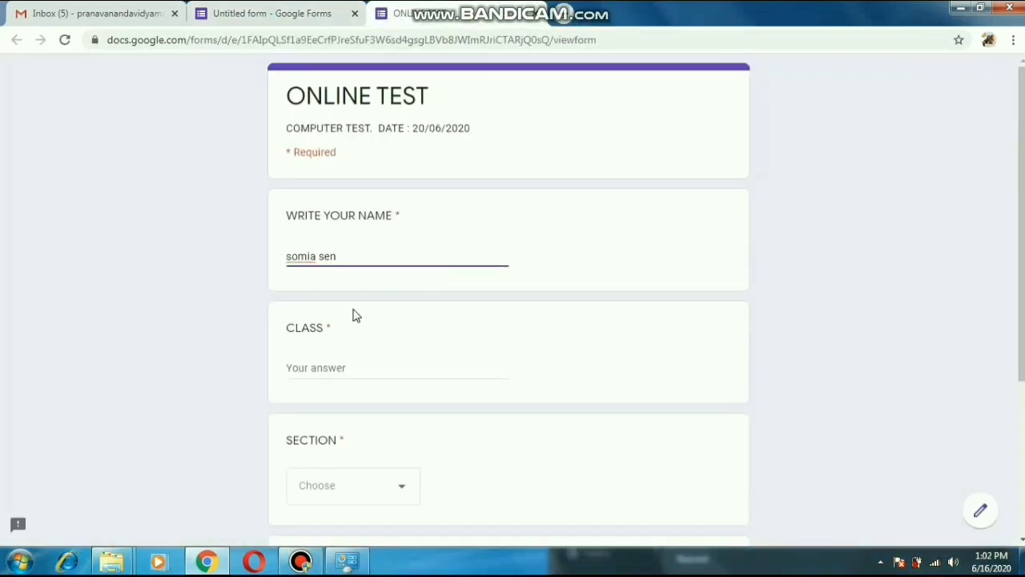
left_click(349, 371)
type("ix")
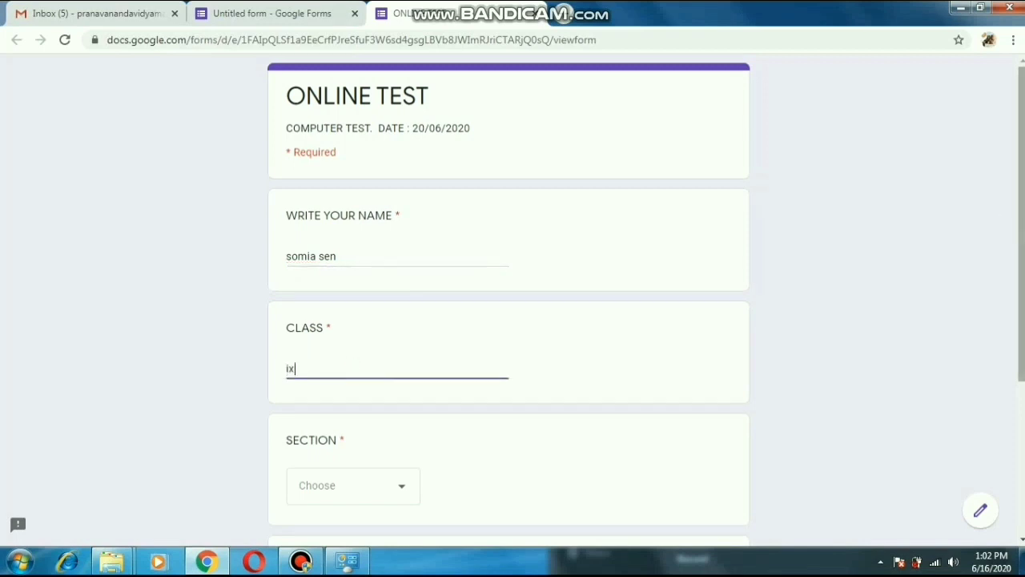
- Choose section B, enter the student's roll number, and continue to the START TEST page
scroll(985, 364, "down", 3)
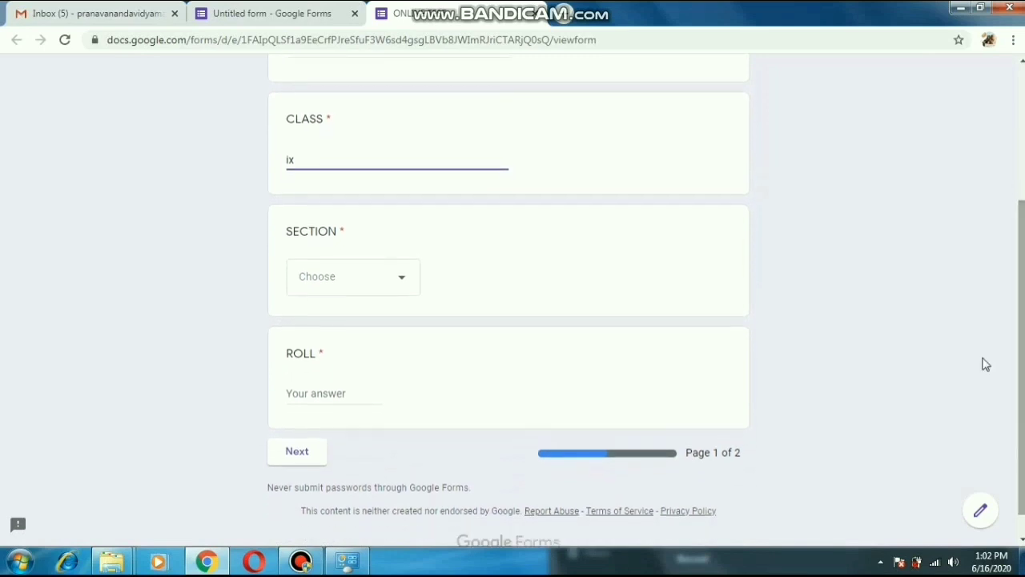
left_click(394, 278)
left_click(334, 354)
left_click(342, 390)
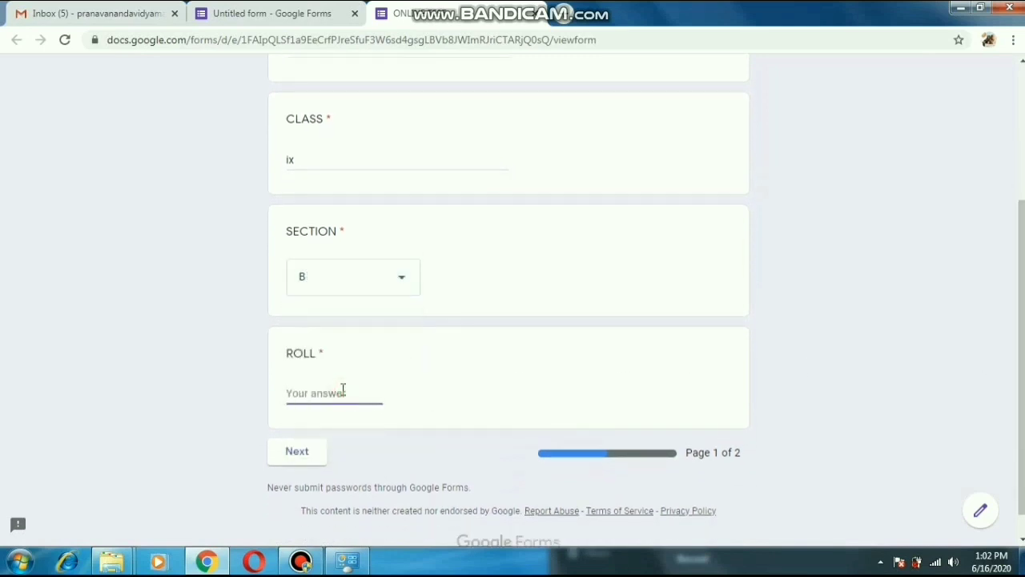
type("05")
scroll(1011, 416, "down", 1)
left_click(311, 425)
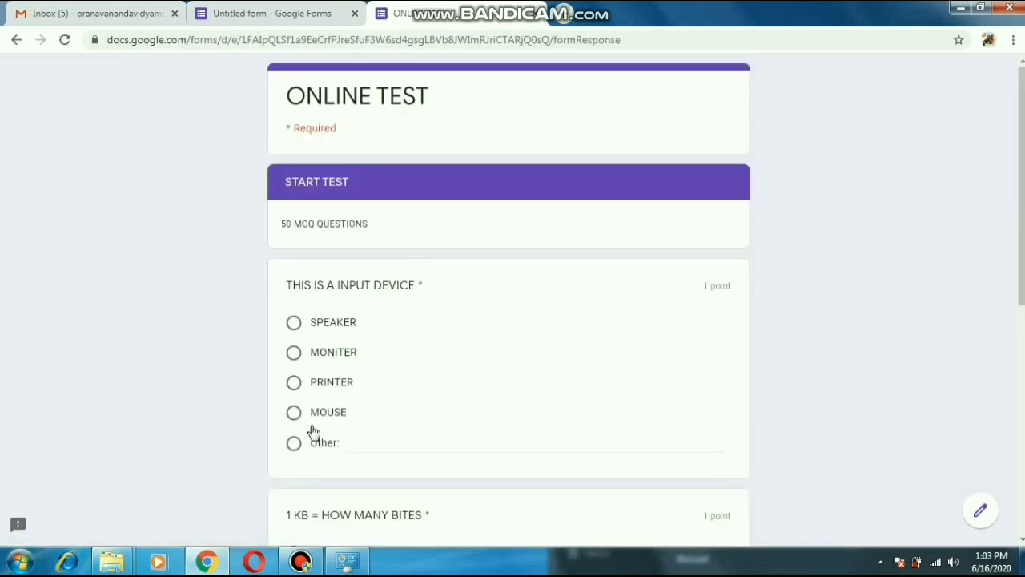
- Answer the input device question with SPEAKER and the 1 KB question with 1024
left_click(295, 325)
scroll(1022, 241, "down", 2)
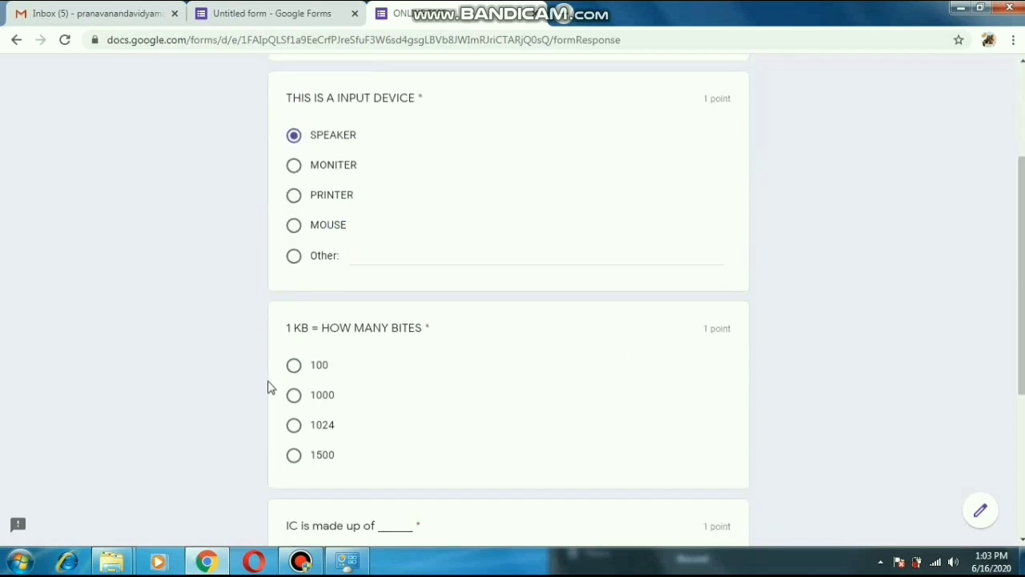
left_click(293, 425)
scroll(1013, 267, "down", 1)
scroll(512, 305, "down", 3)
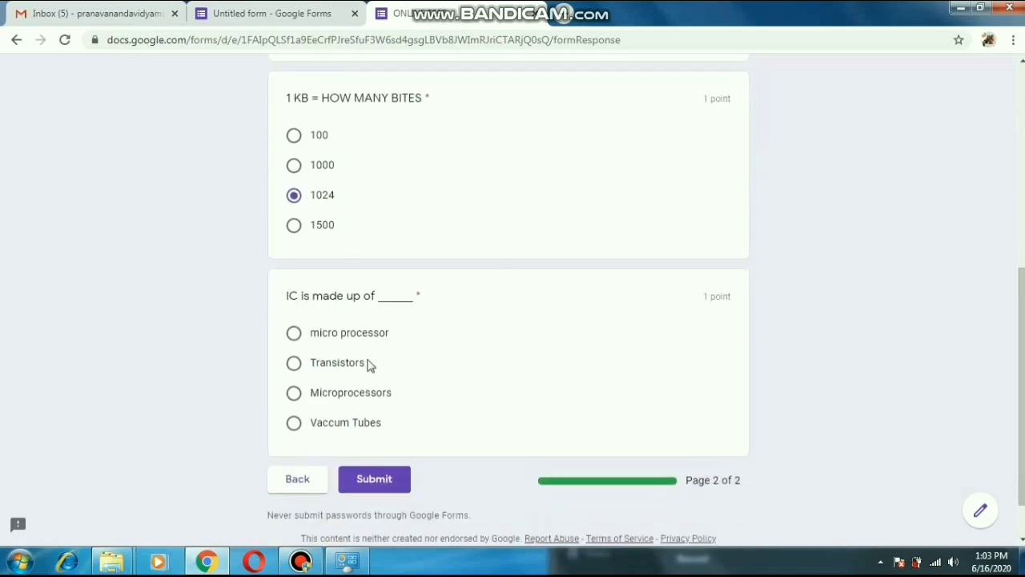
- Answer the IC question with Transistors and submit the test
left_click(293, 363)
left_click(384, 481)
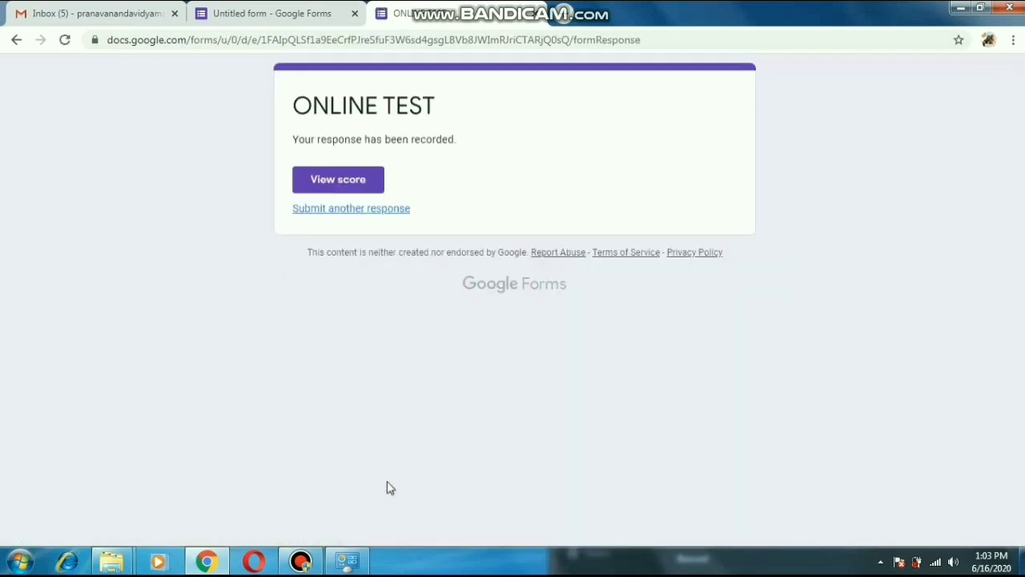
- View the submitted test's score and review how each multiple-choice answer was graded
left_click(332, 179)
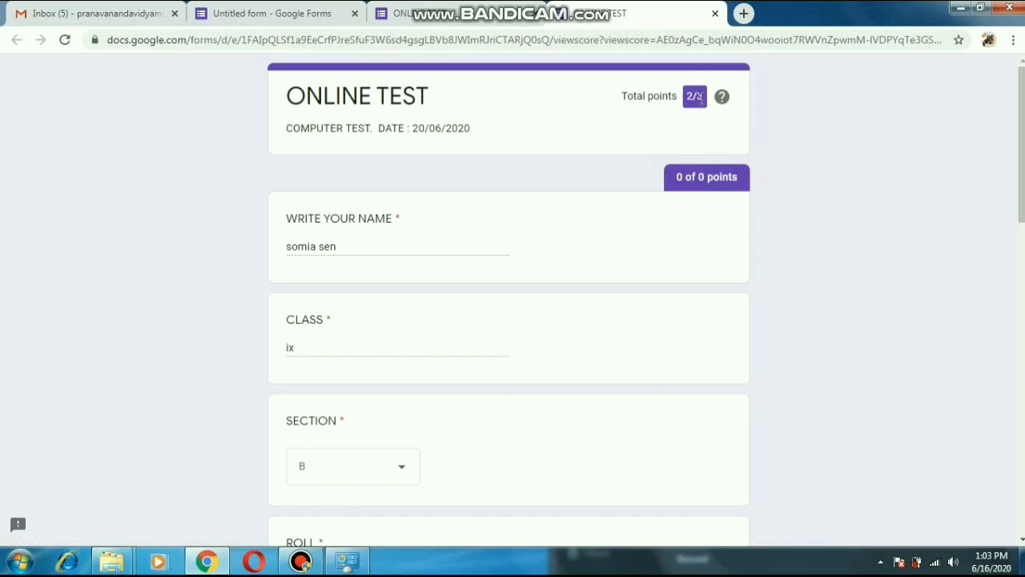
left_click_drag(1021, 161, 1021, 356)
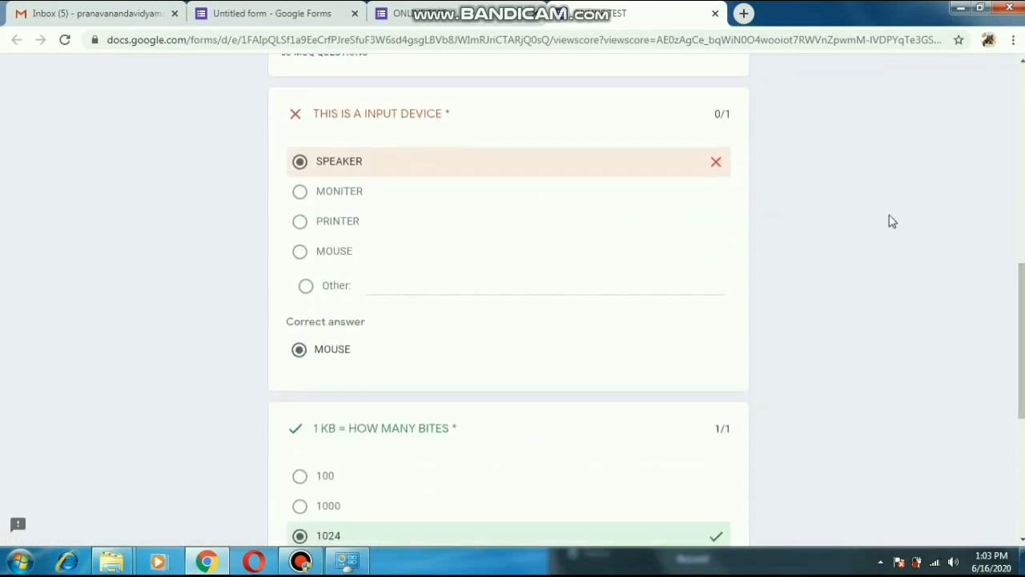
scroll(508, 301, "down", 1)
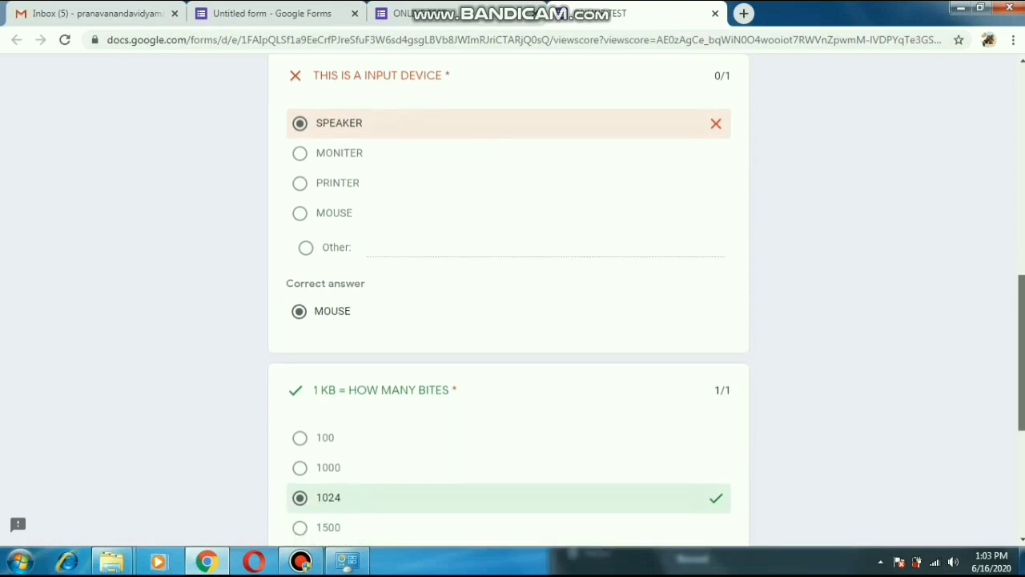
scroll(331, 225, "down", 1)
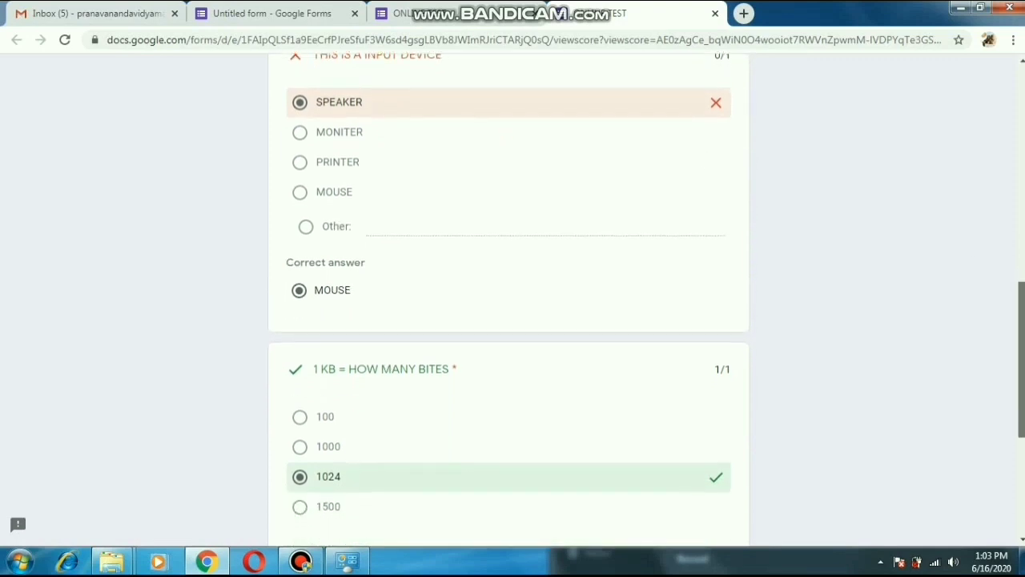
scroll(801, 375, "down", 3)
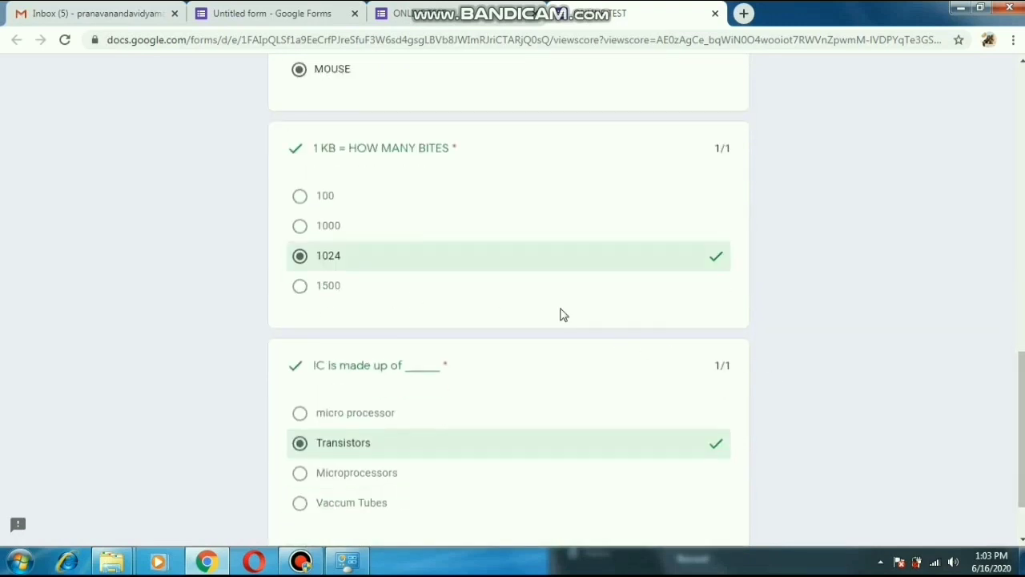
scroll(663, 436, "down", 1)
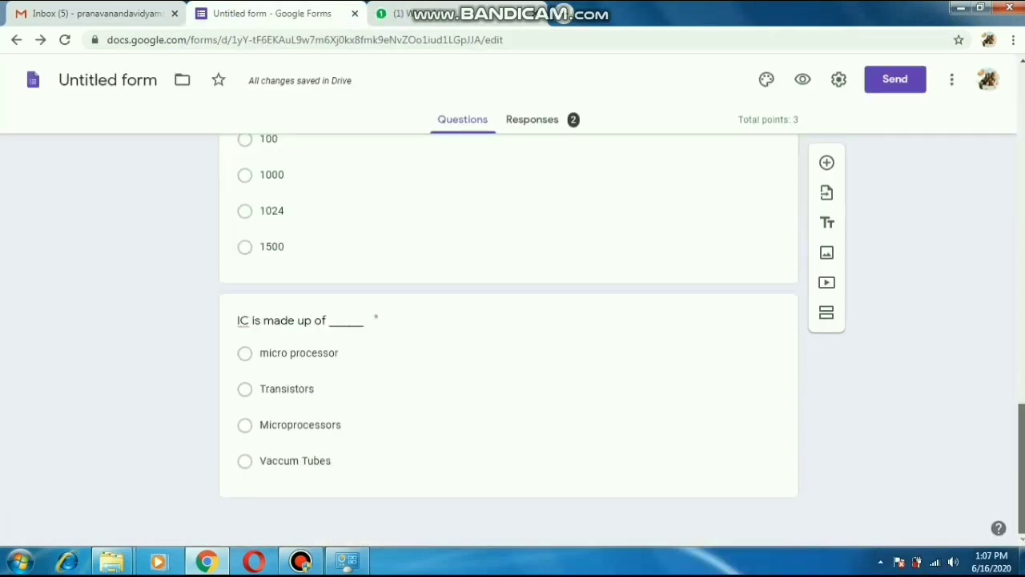
- Generate a shortened shareable link for the ONLINE TEST form and copy it
left_click_drag(1022, 448, 1022, 144)
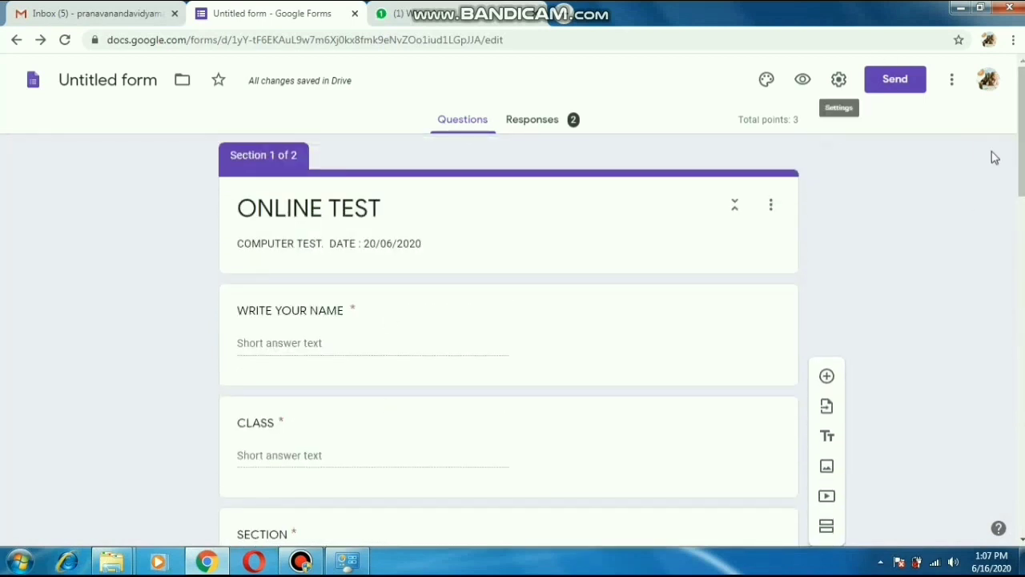
left_click(892, 88)
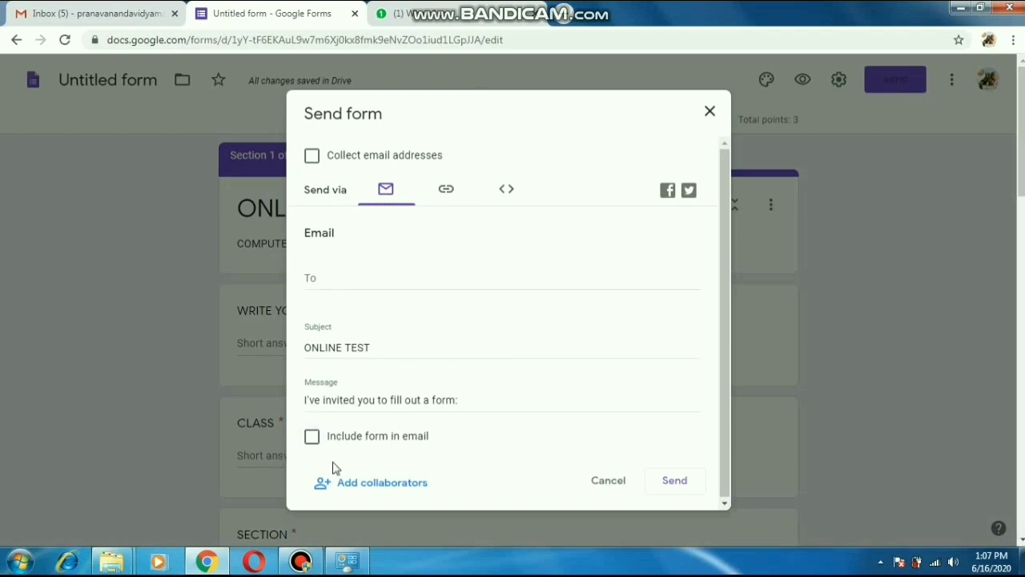
left_click(505, 190)
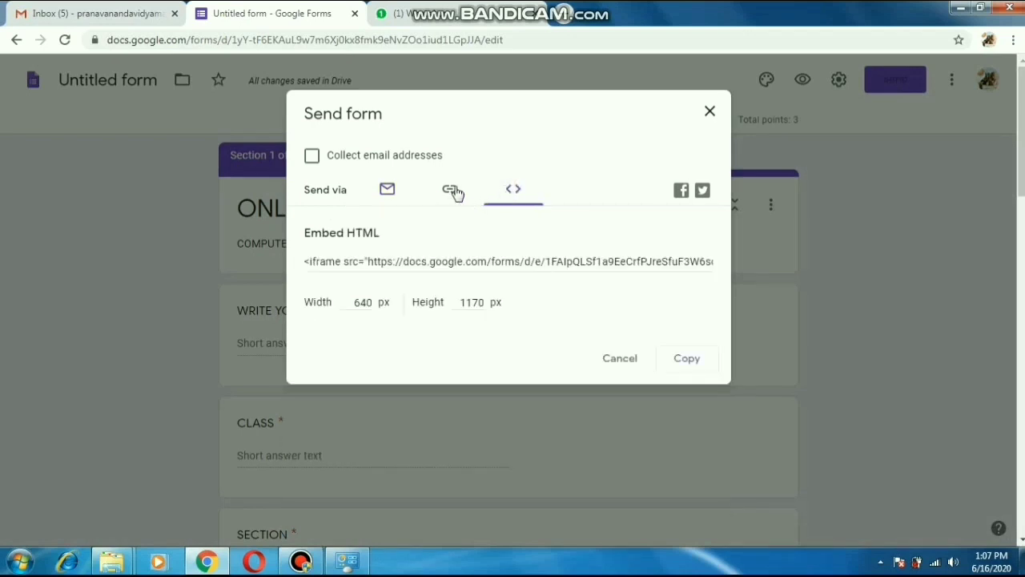
left_click(452, 190)
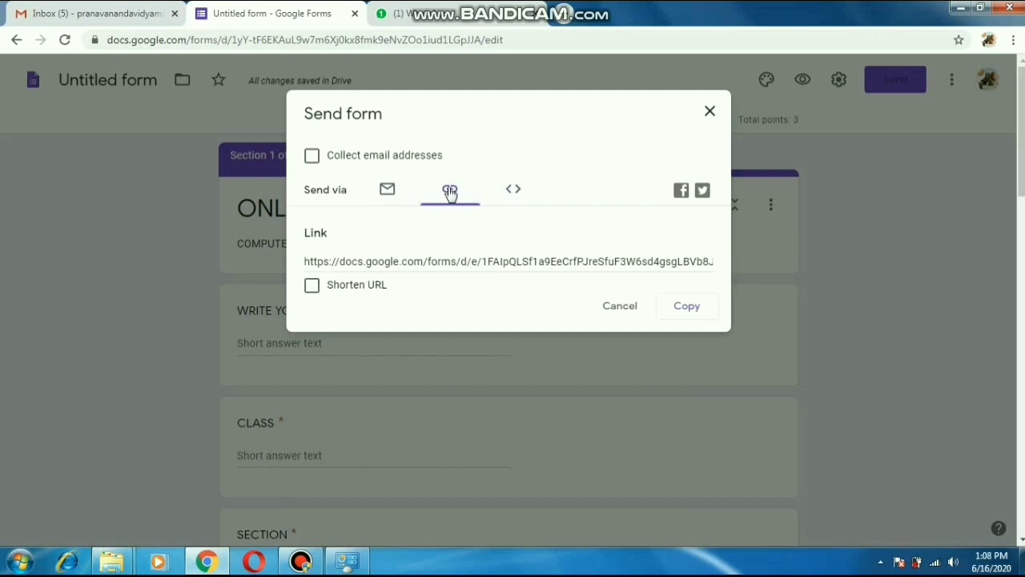
left_click(307, 260)
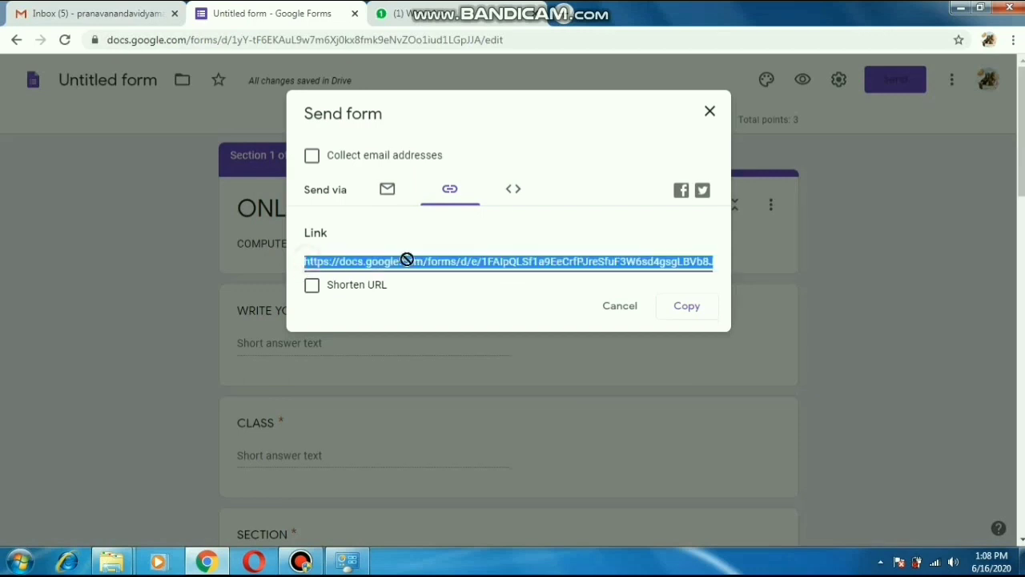
left_click(312, 288)
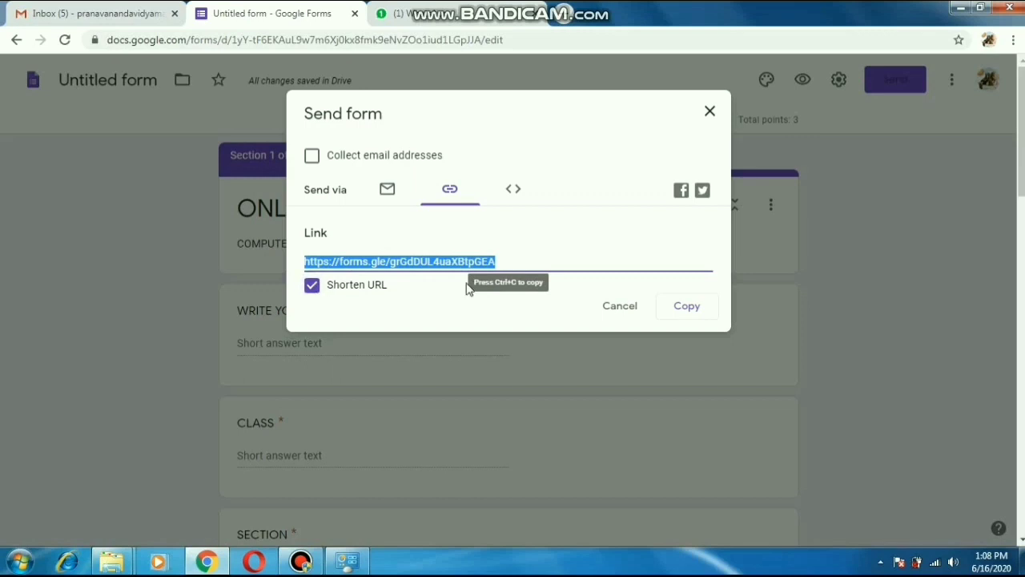
right_click(417, 262)
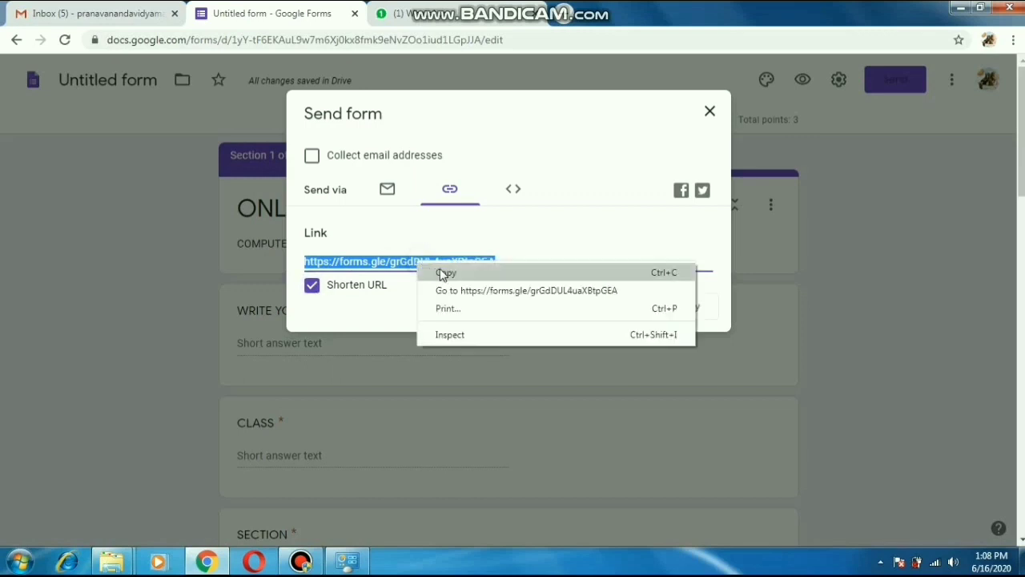
left_click(430, 271)
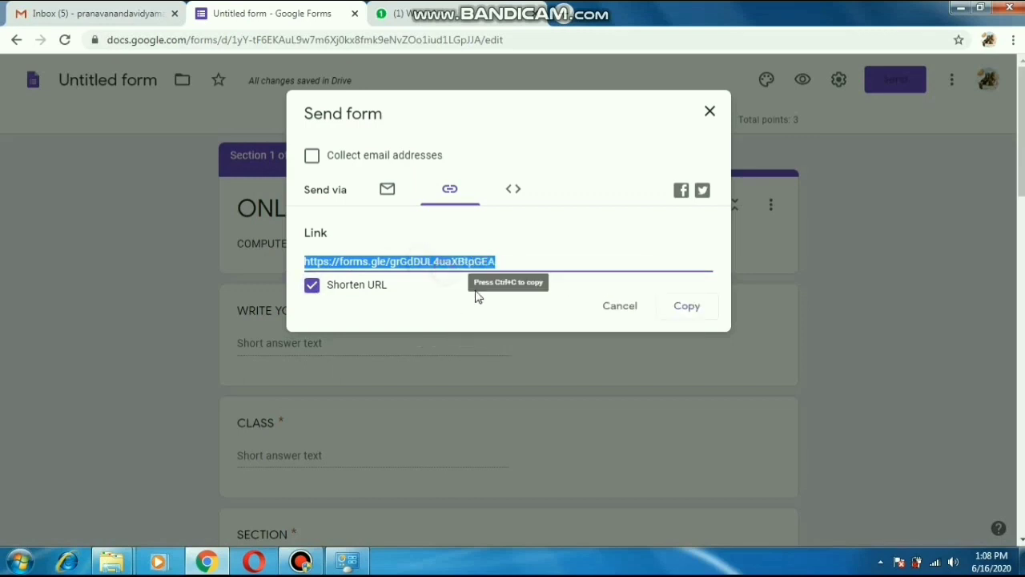
left_click(701, 312)
- Switch to WhatsApp Web, paste the copied form link into the PVM.....9/B group chat, and send it
left_click(457, 16)
left_click(140, 320)
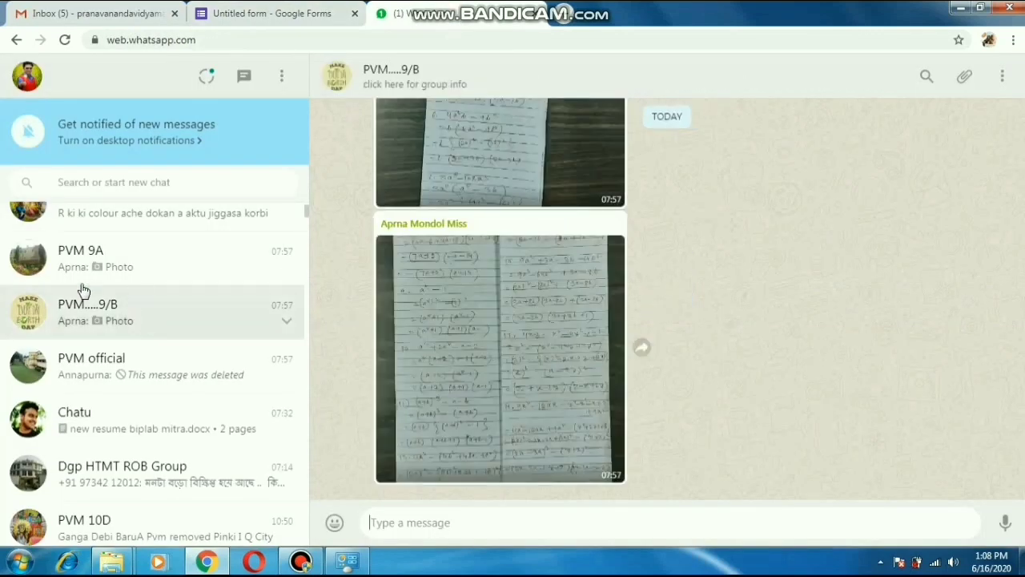
right_click(441, 517)
left_click(473, 398)
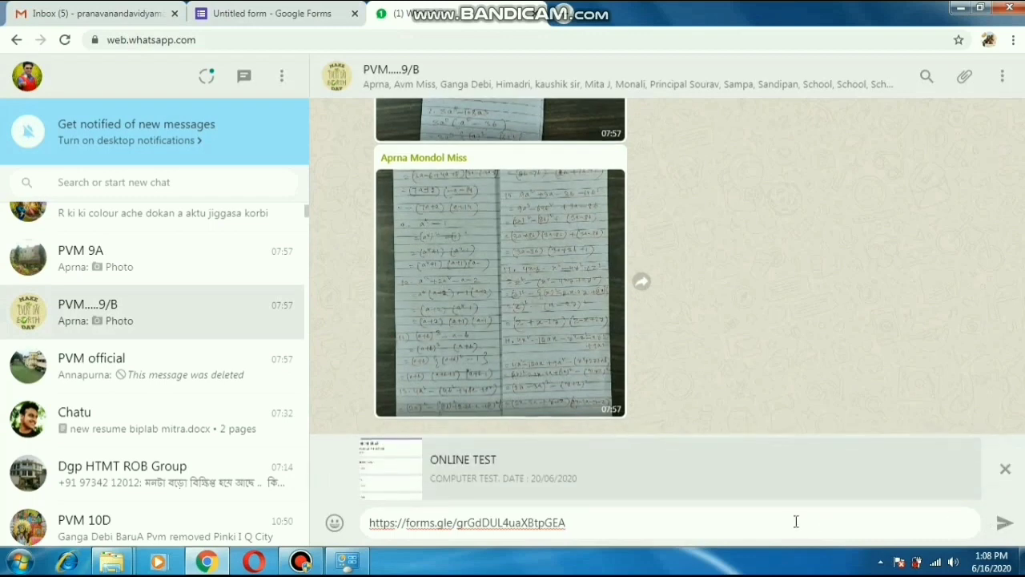
left_click_drag(574, 522, 368, 524)
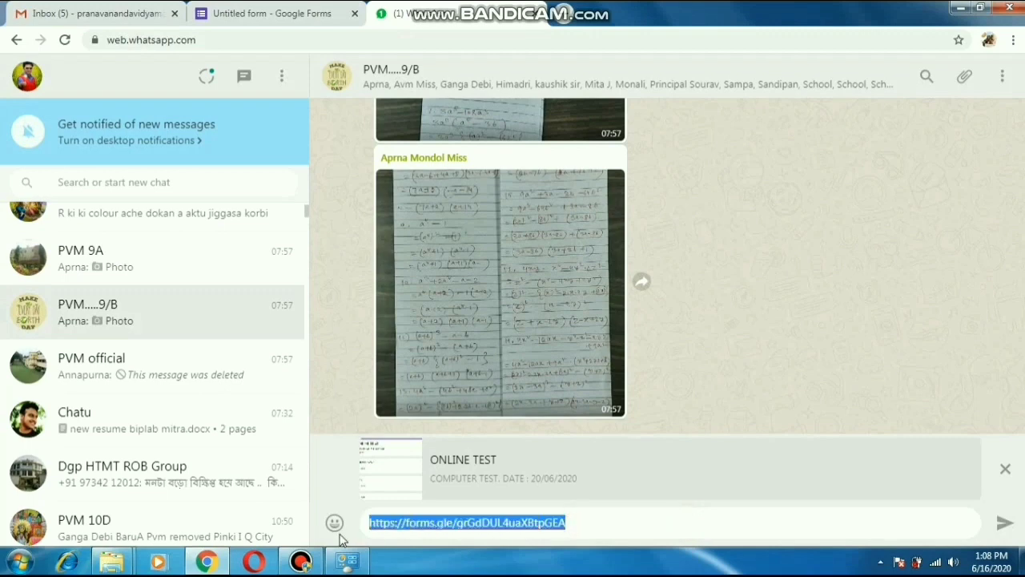
right_click(414, 523)
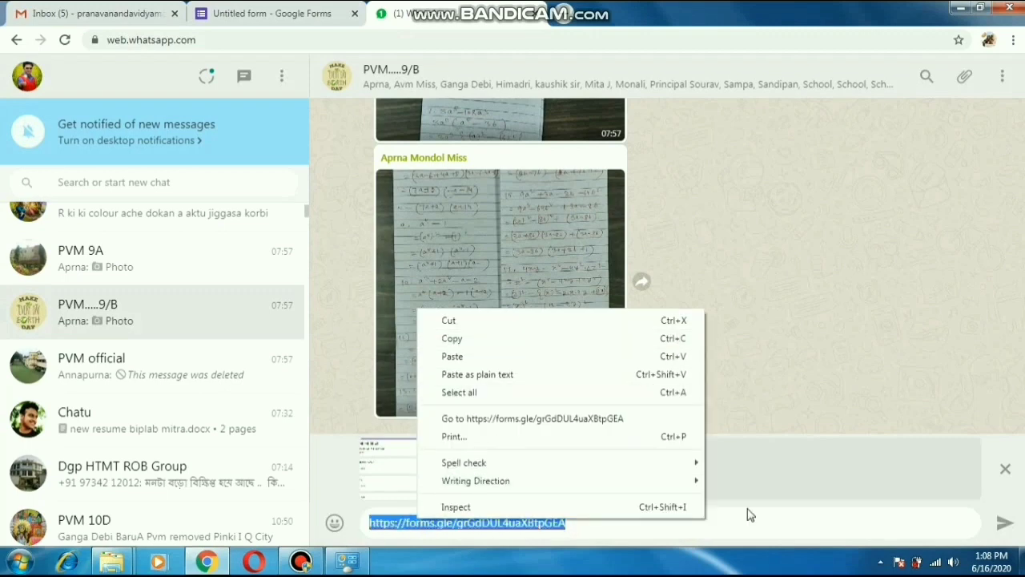
left_click(801, 529)
left_click(1003, 523)
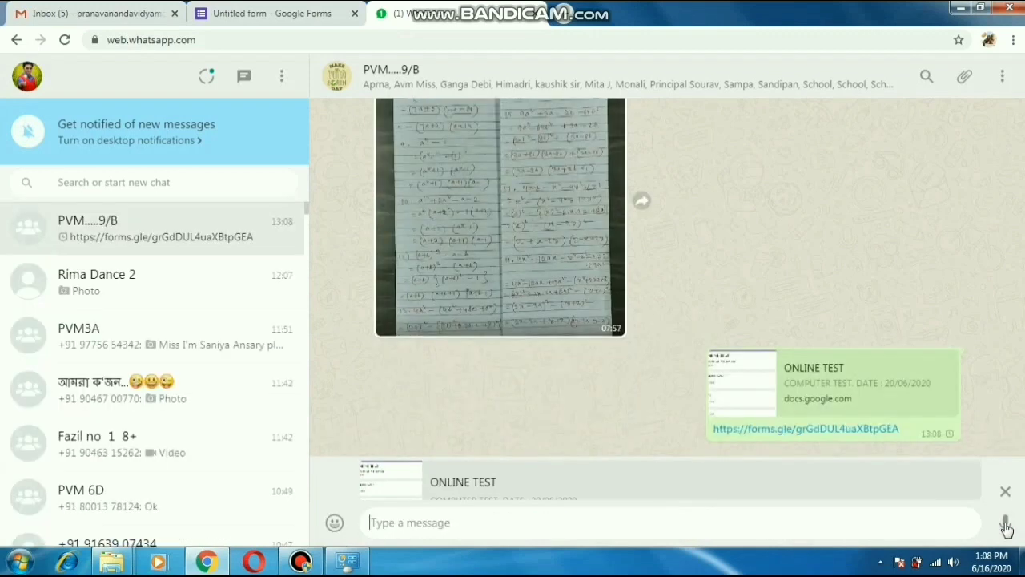
left_click(301, 563)
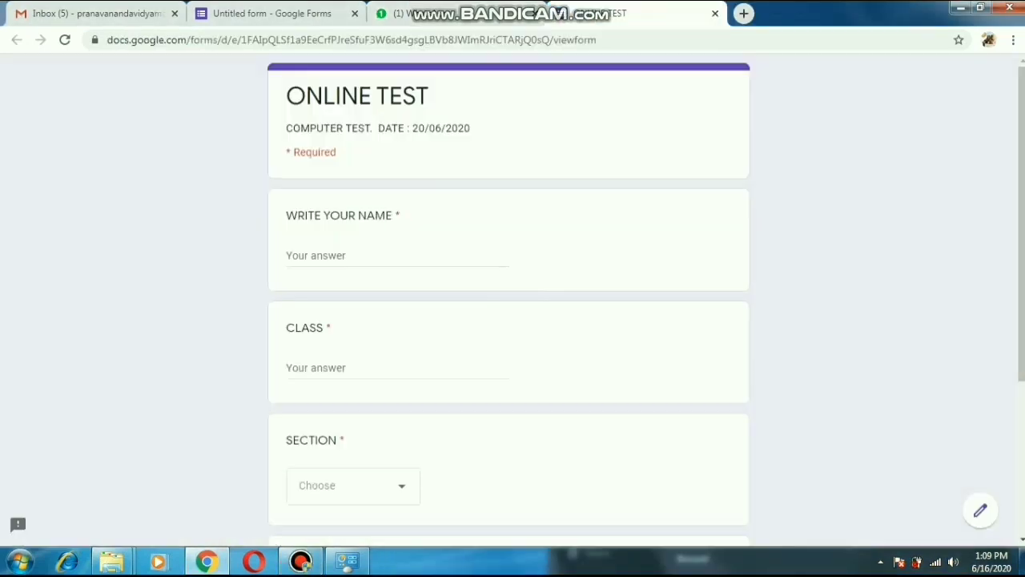
scroll(509, 300, "down", 3)
scroll(998, 166, "up", 3)
left_click(302, 563)
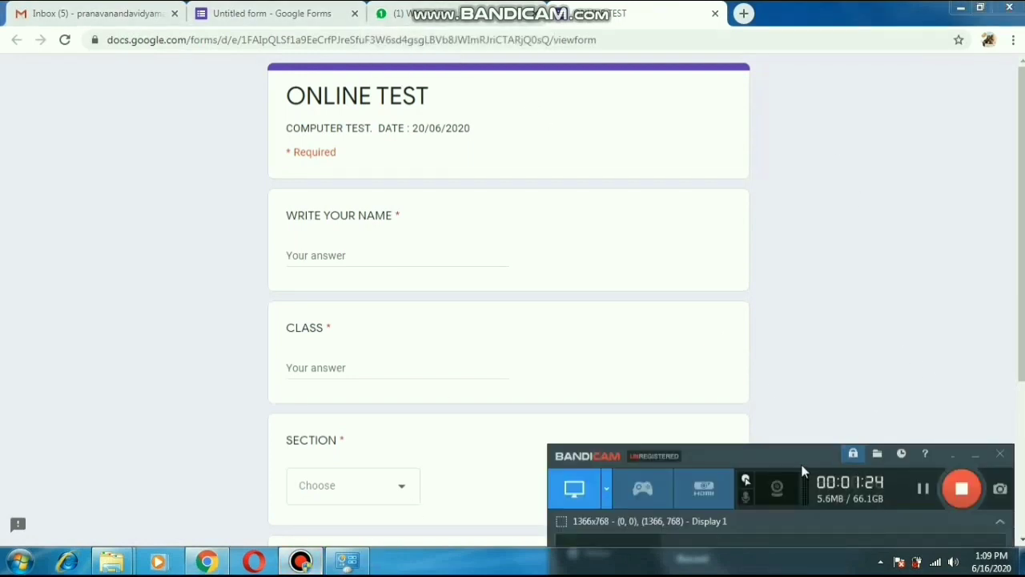
key("ctrl+shift+Tab")
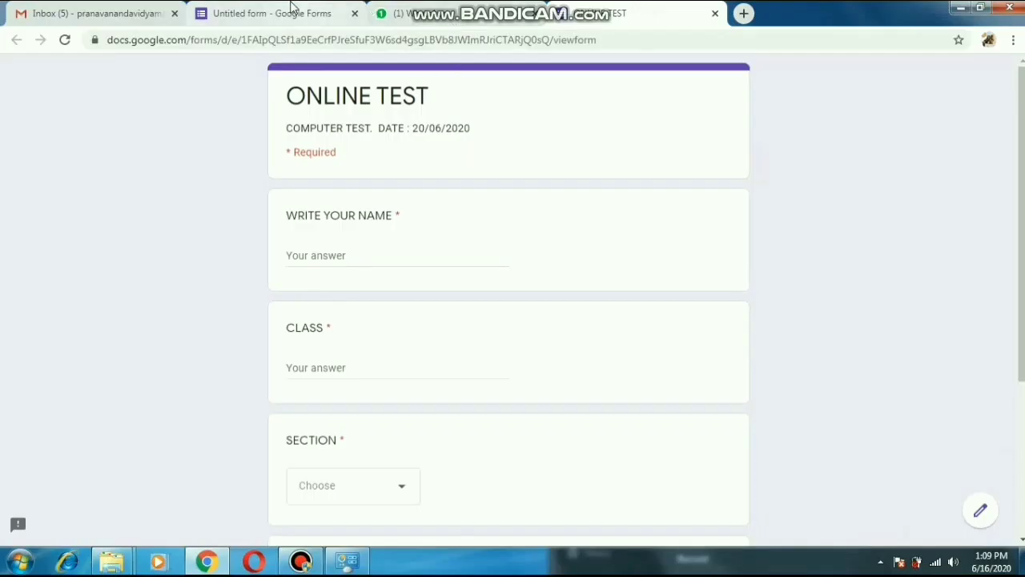
- Return to the form editor and look through the individual, per-question and summary views of its responses
left_click(227, 25)
mouse_move(1019, 141)
left_mouse_down()
mouse_move(1021, 385)
mouse_move(1020, 141)
left_mouse_up()
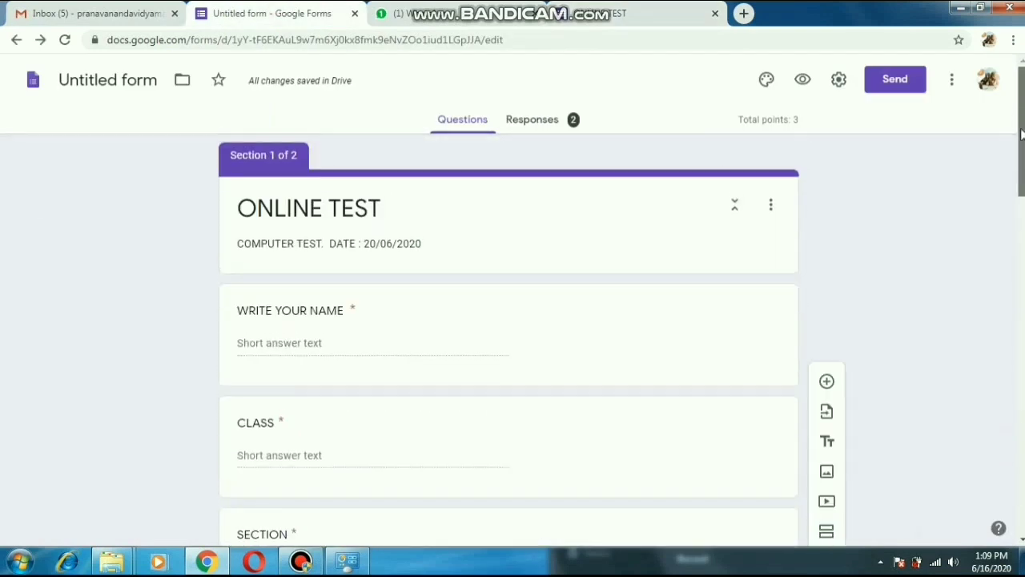
left_click(538, 124)
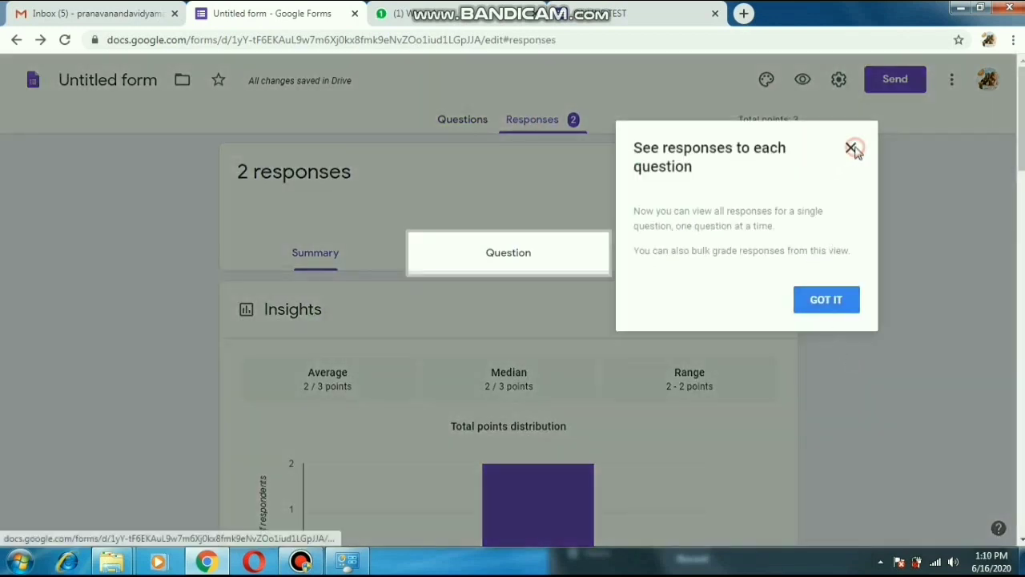
left_click(852, 148)
left_click_drag(1018, 116, 1017, 140)
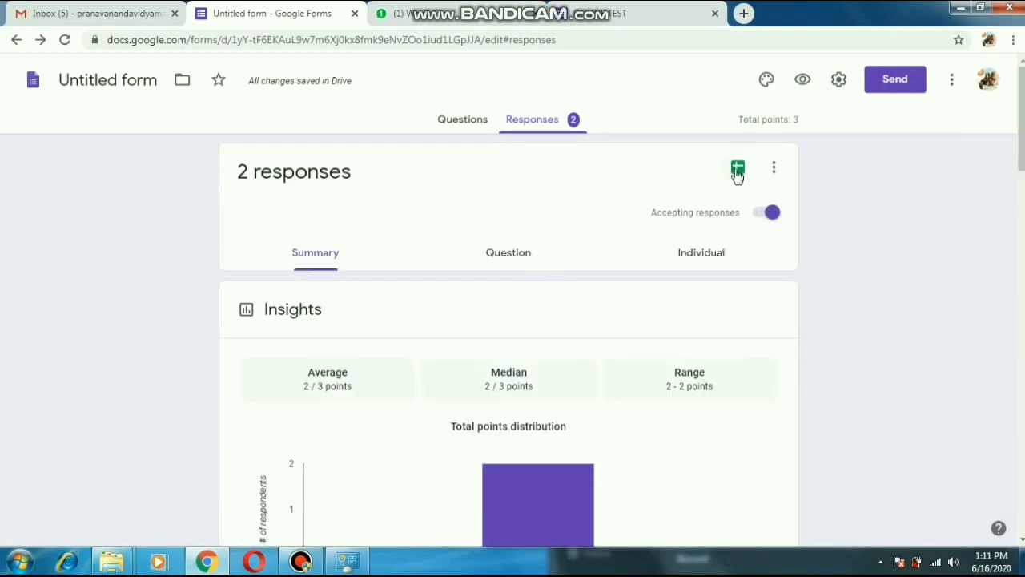
left_click(702, 259)
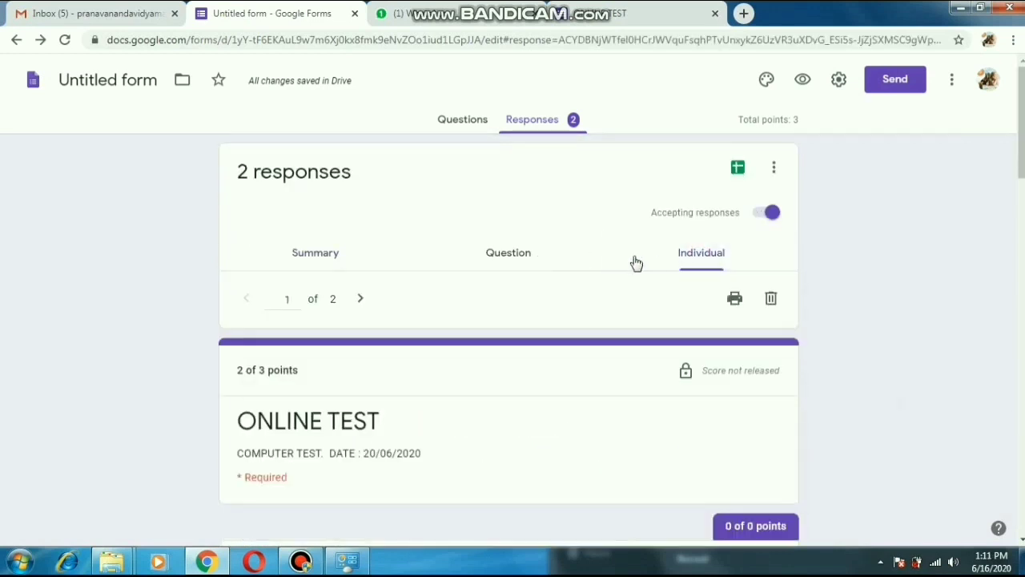
left_click(534, 262)
left_click(325, 254)
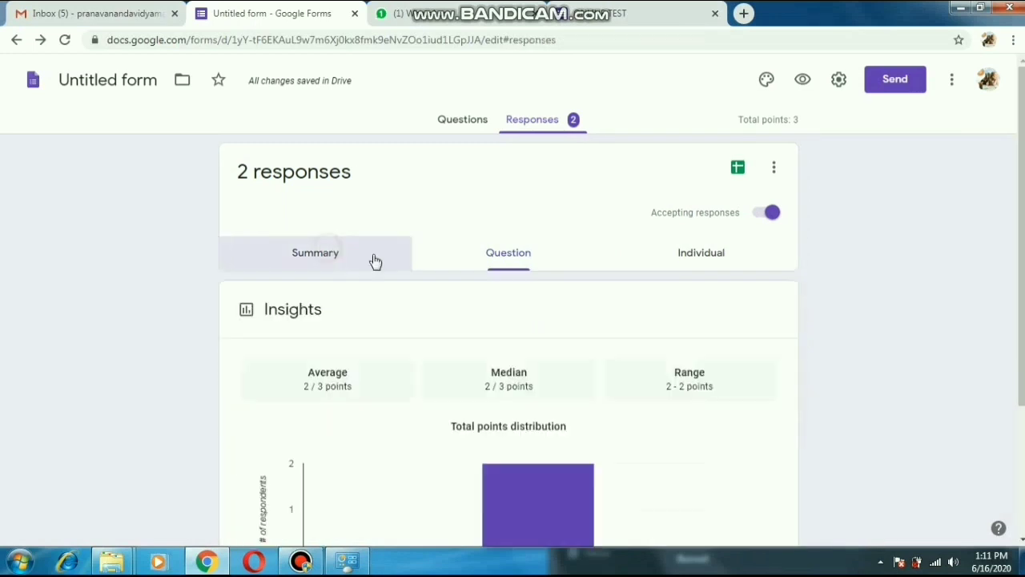
- Create a new spreadsheet, Untitled form (Responses), for the form's responses and review its scores and answers
left_click(737, 169)
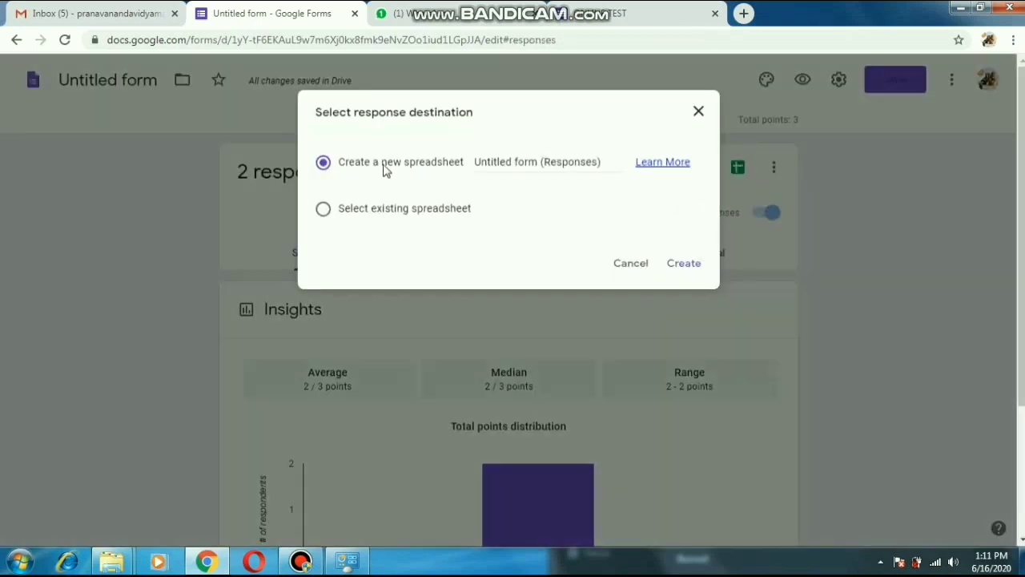
left_click(685, 264)
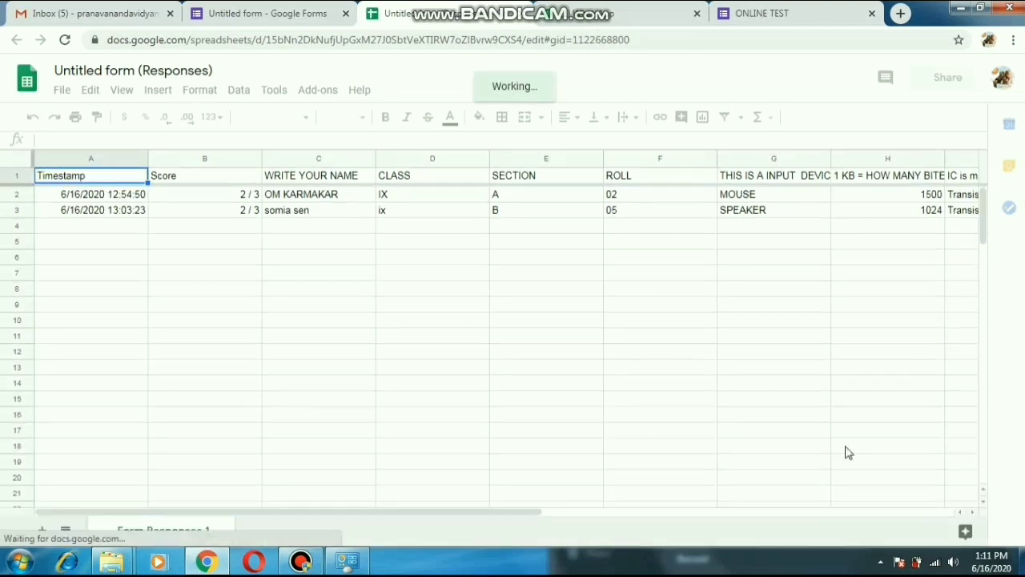
left_click_drag(497, 517, 826, 516)
left_click_drag(675, 516, 428, 518)
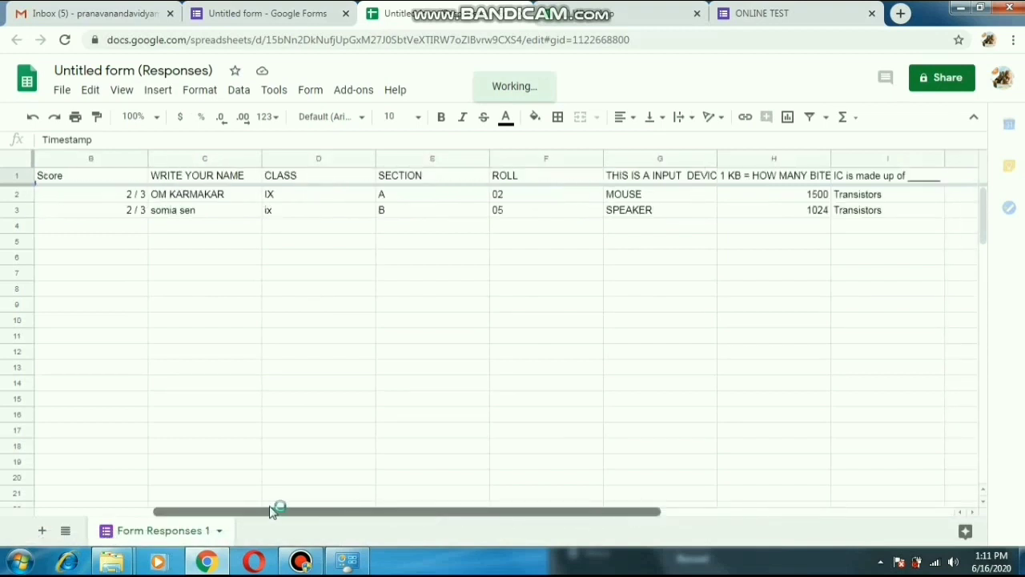
left_click_drag(287, 513, 166, 513)
left_click(240, 195)
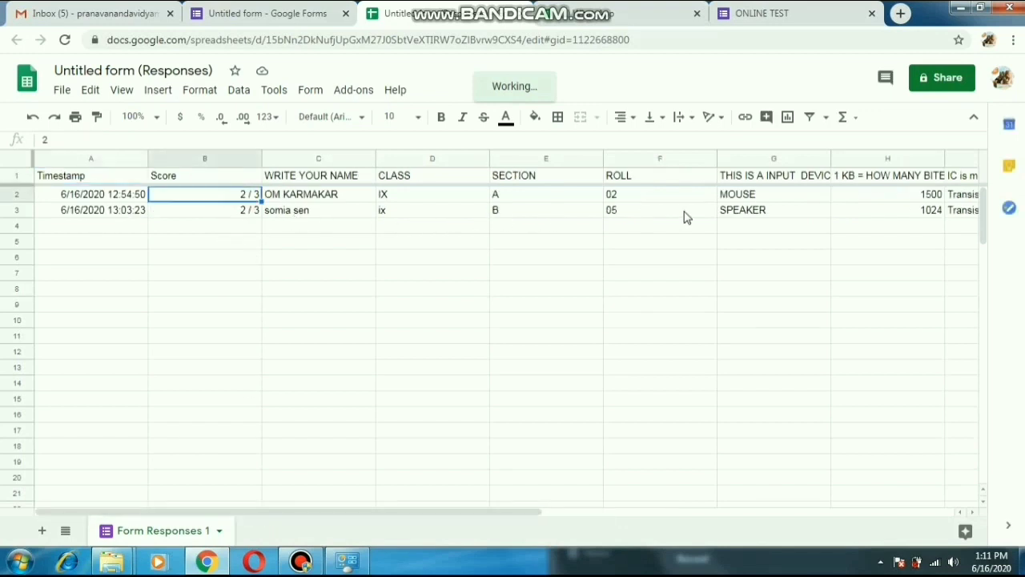
- Print the response sheet to a PDF and save it on the Desktop as Untitled form (Responses)
left_click(298, 350)
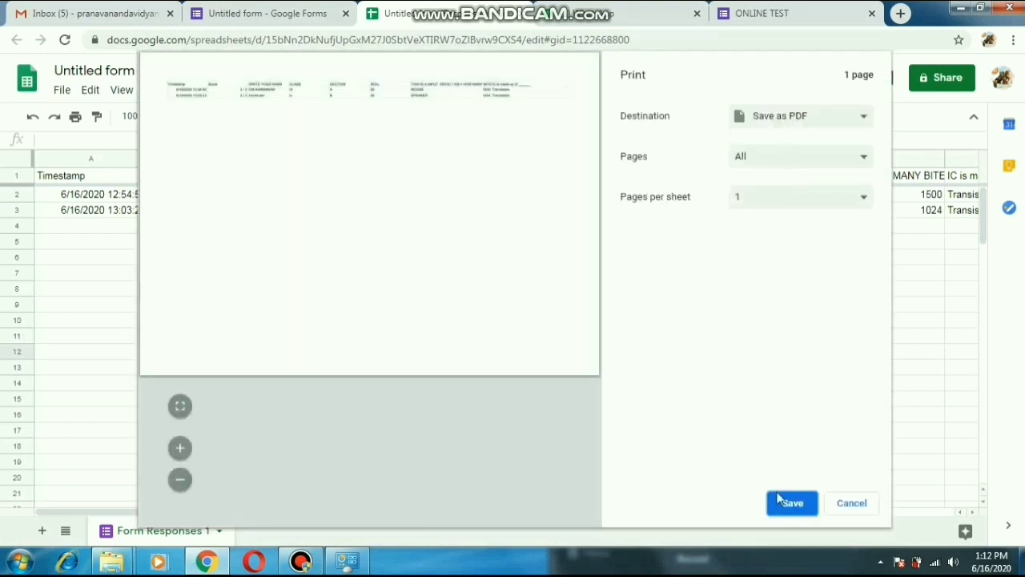
left_click(803, 510)
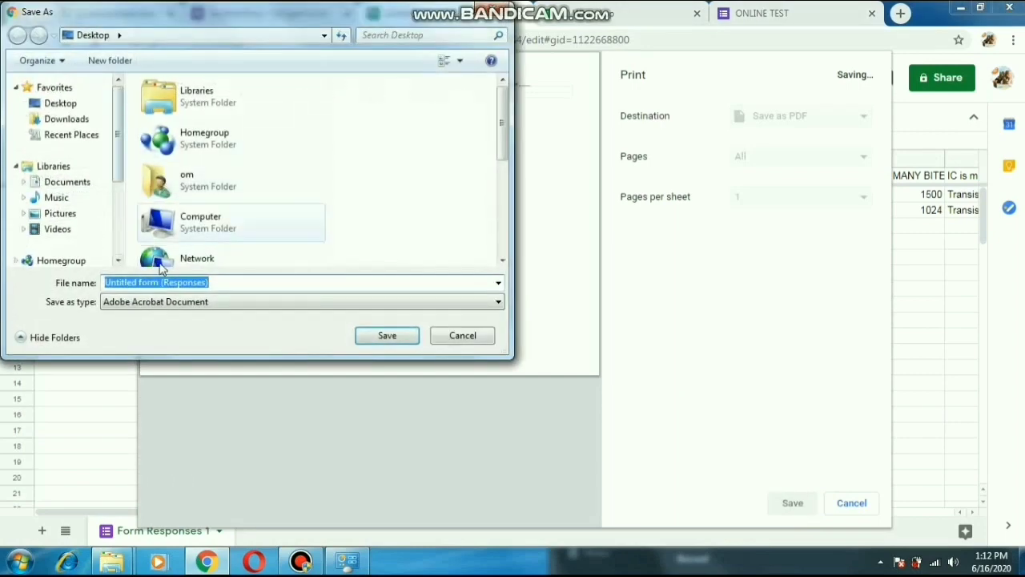
left_click(373, 339)
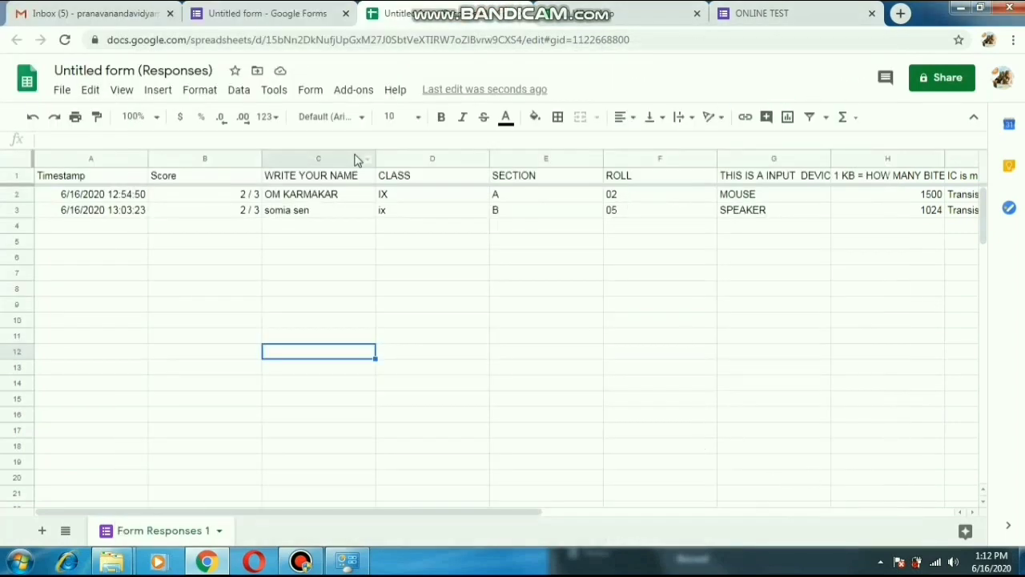
- Return to the form's questions and change its theme color to grey, trying orange and other colors along the way
left_click(248, 11)
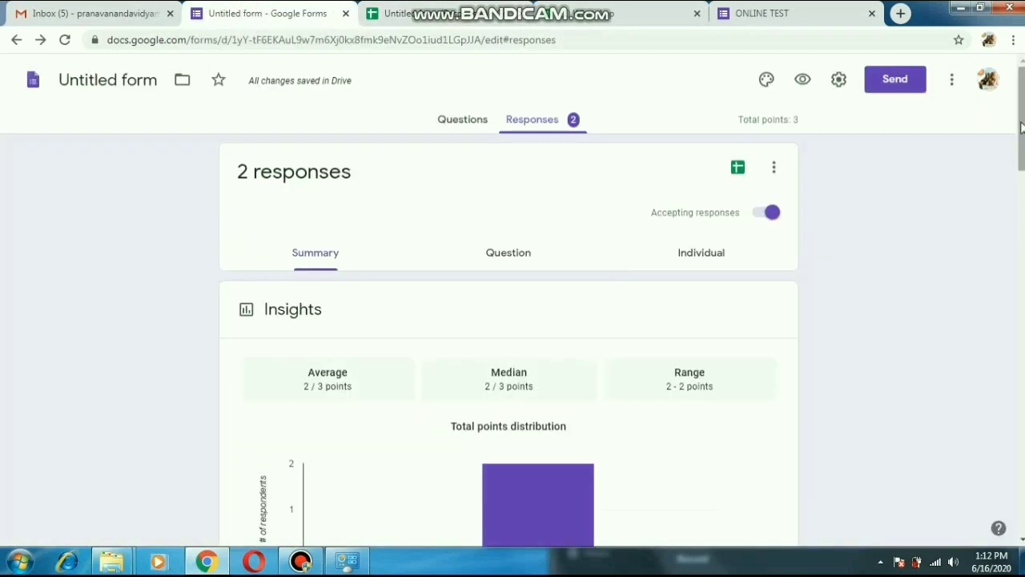
left_click(470, 119)
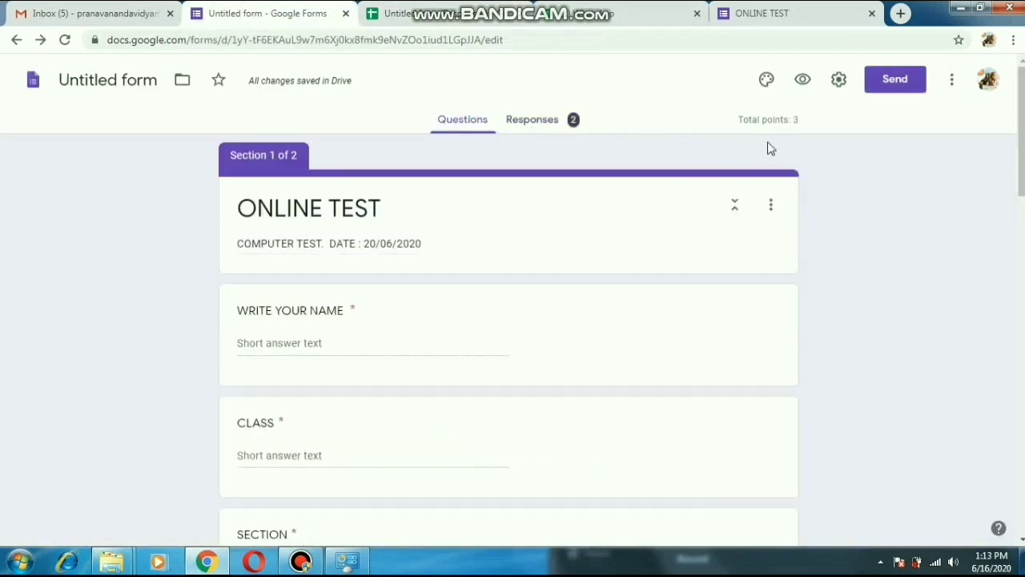
left_click(765, 81)
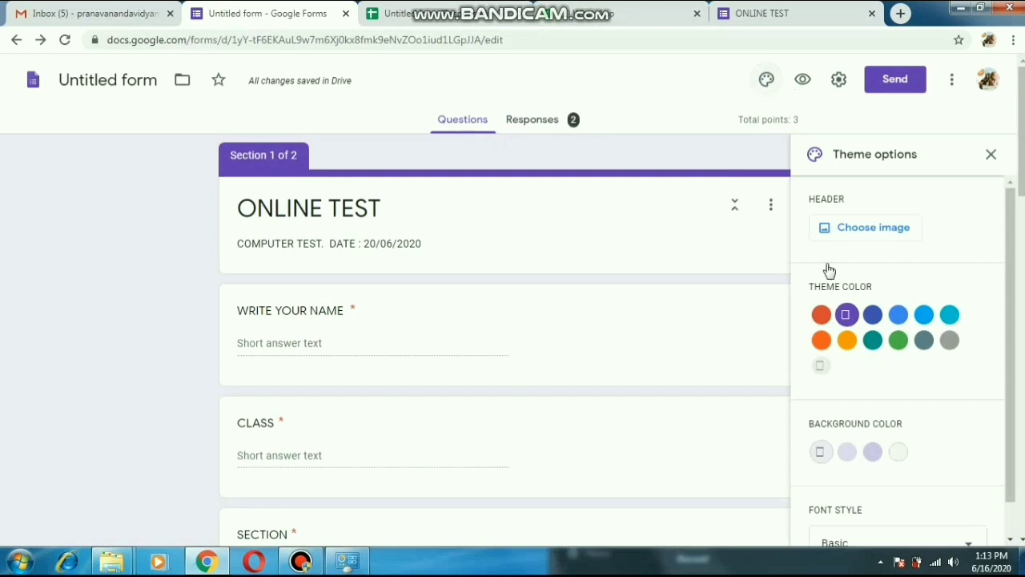
left_click(847, 342)
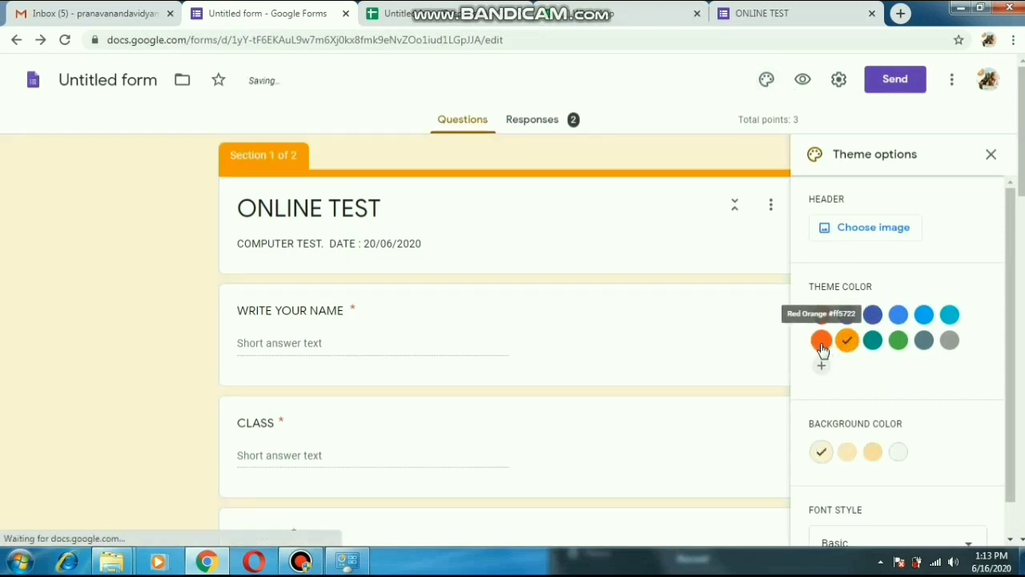
left_click(350, 560)
left_click(354, 558)
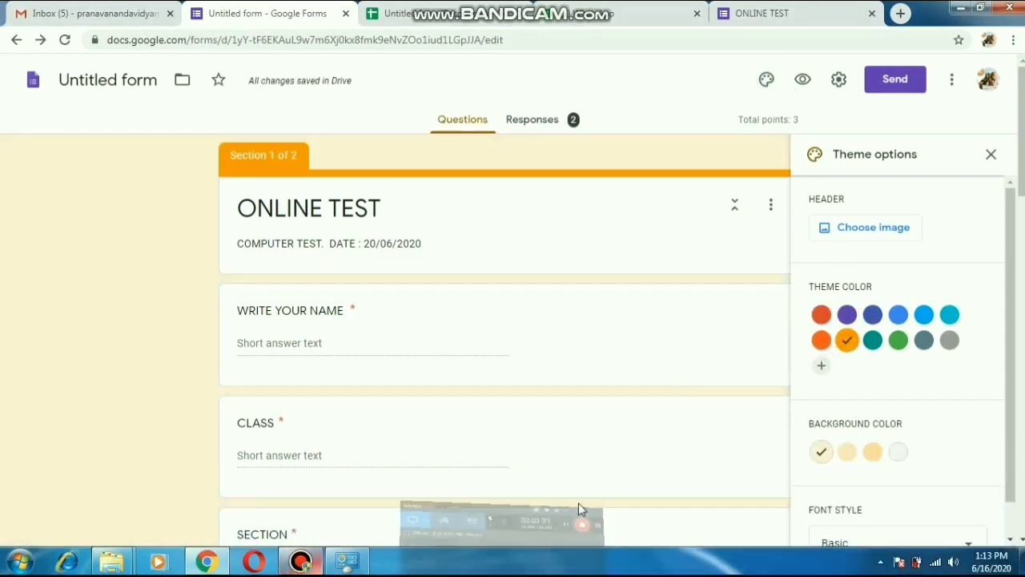
left_click(821, 341)
left_click(897, 342)
left_click(924, 340)
left_click(949, 340)
- Try the other background shades for the form, choose the first light grey one, and close the theme options
scroll(1007, 360, "down", 1)
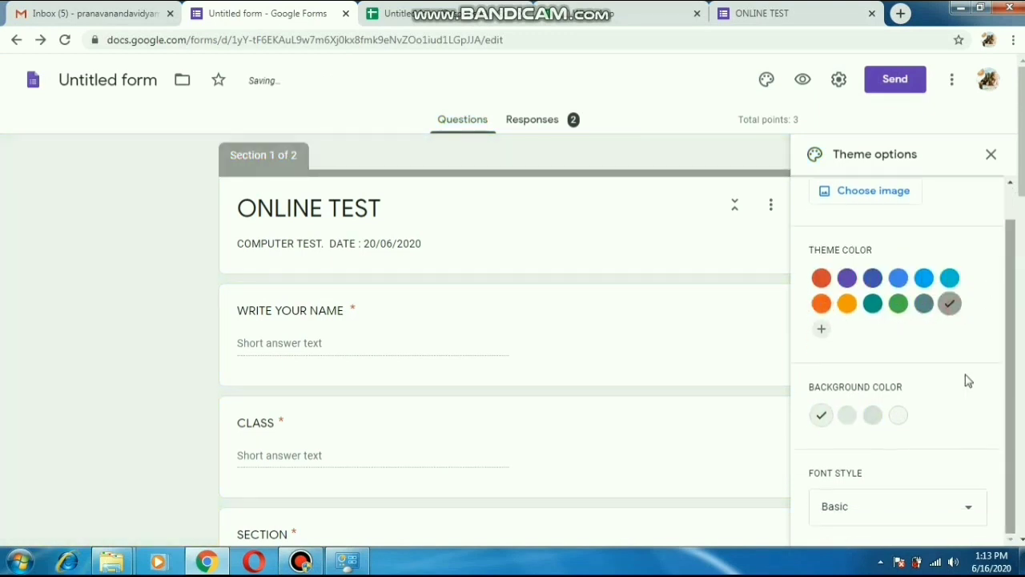
left_click(847, 415)
left_click(873, 414)
left_click(899, 414)
left_click(823, 418)
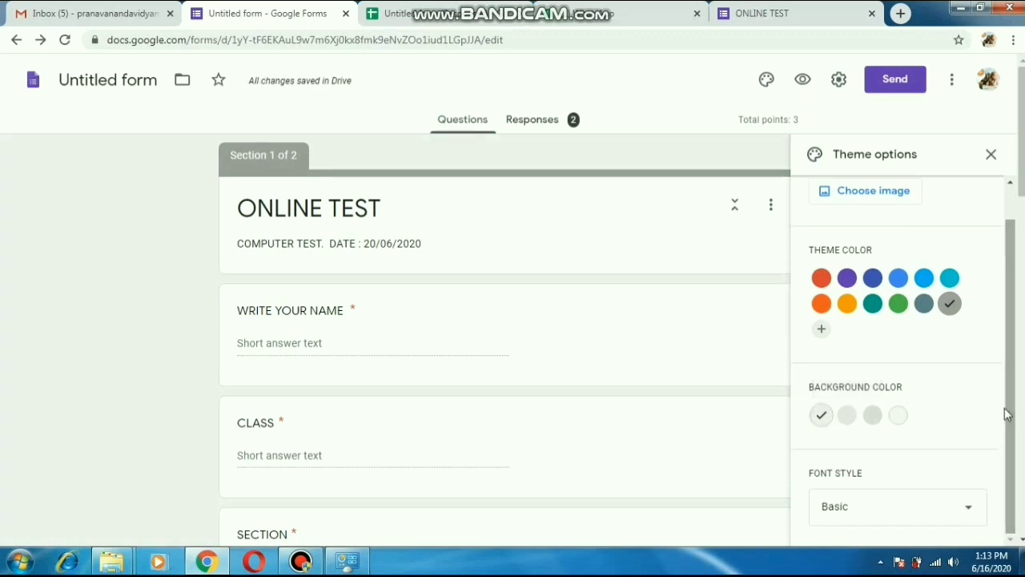
scroll(1011, 407, "up", 1)
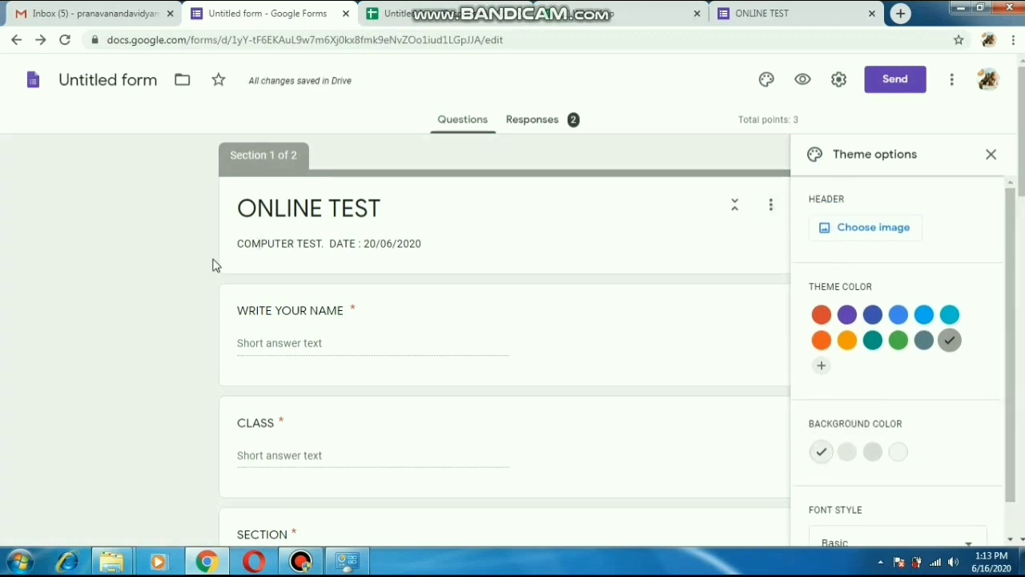
left_click(990, 155)
- Insert the image spring-scale-drawing-3 from the Desktop below the 1 KB = HOW MANY BITES question
left_click_drag(1022, 192, 1022, 517)
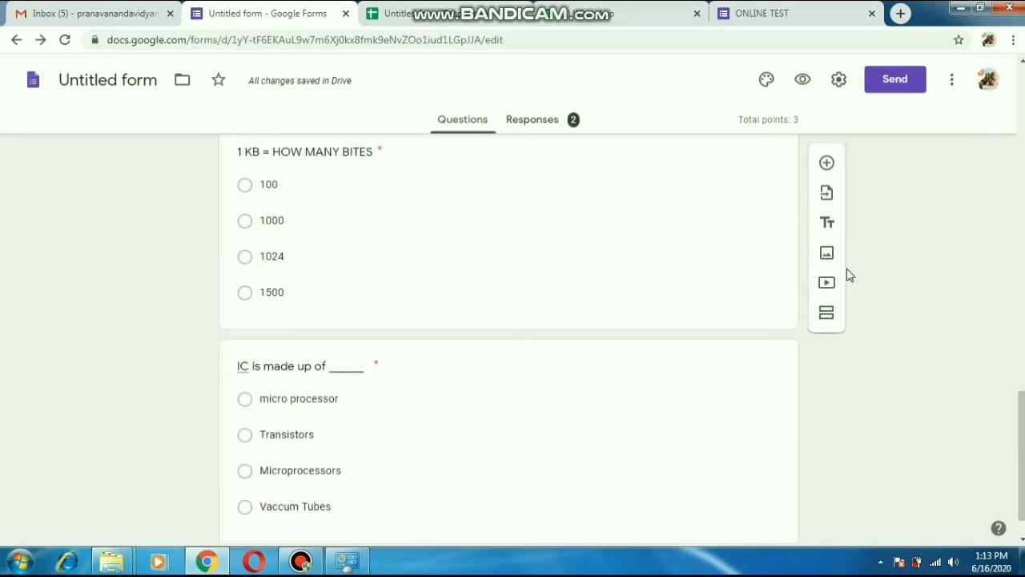
left_click(508, 265)
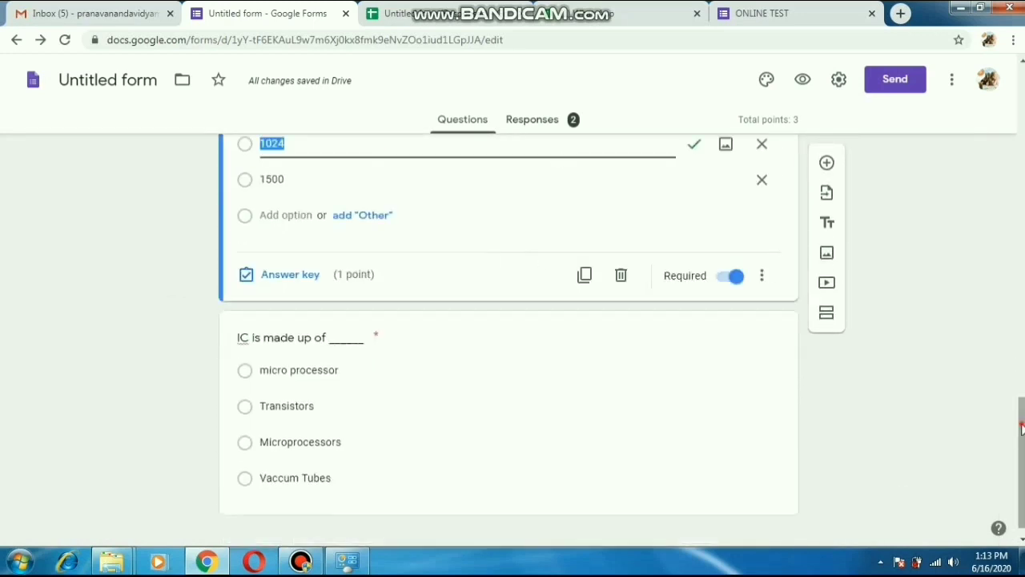
left_click(826, 253)
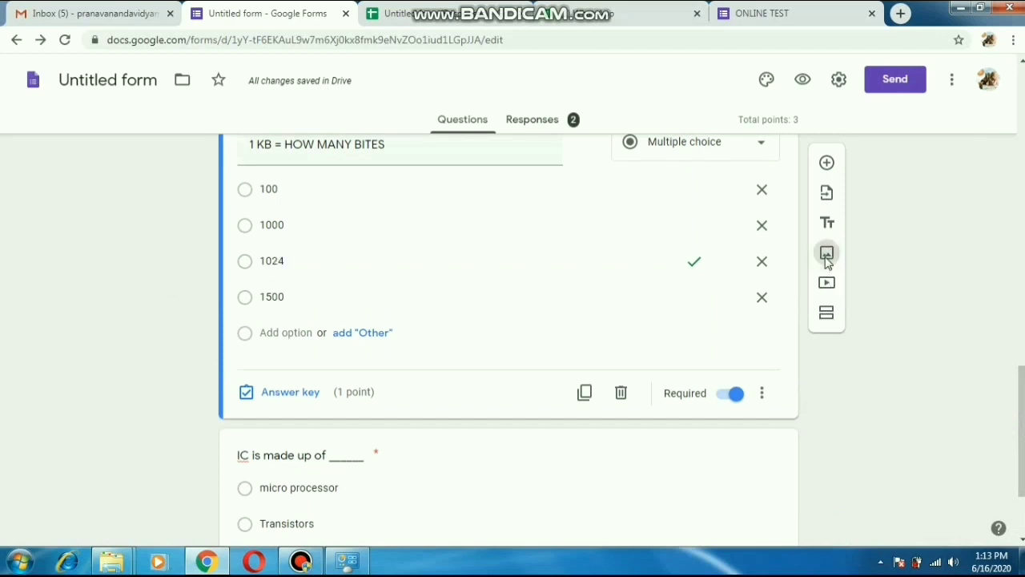
left_click(543, 400)
left_click_drag(509, 109, 521, 276)
left_click(251, 196)
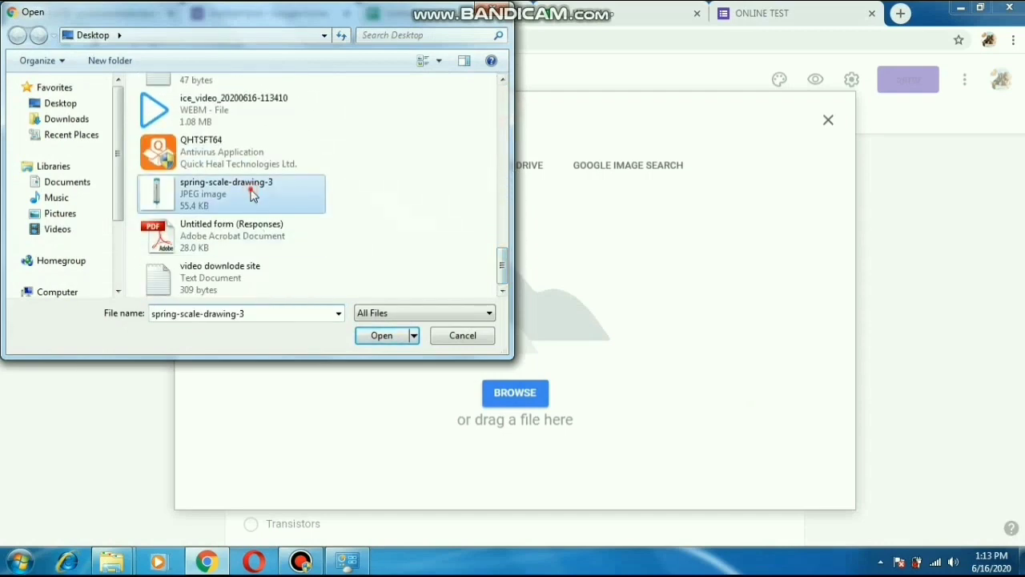
double_click(251, 196)
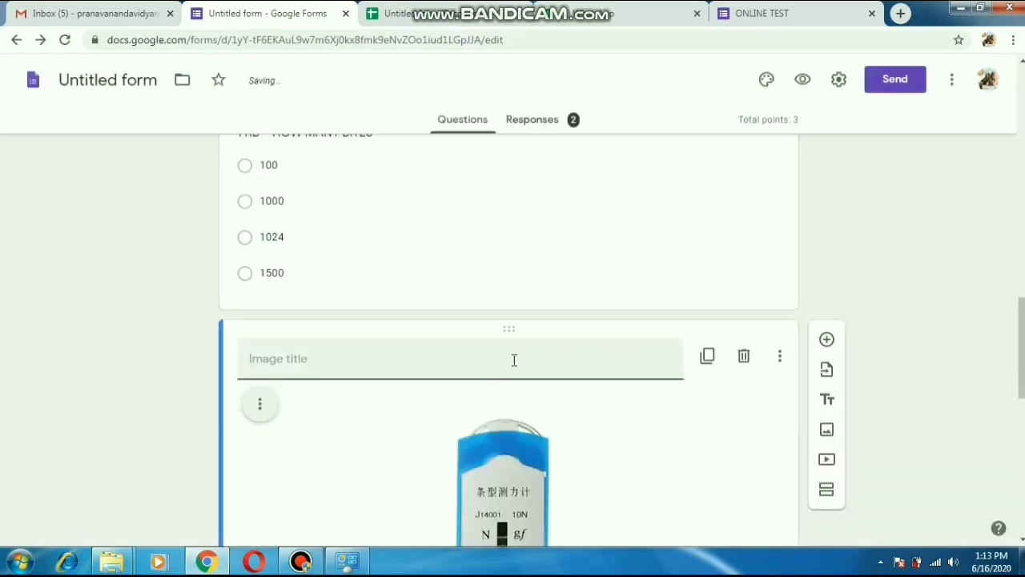
- Shrink the inserted spring scale image and align it left within its block
scroll(514, 360, "down", 3)
type("wh")
scroll(315, 188, "down", 3)
left_click(241, 344)
left_click(195, 363)
left_click_drag(526, 465, 338, 366)
- Add a multiple-choice question "what is this" below the image, with options clidescope, wind chimp, weight measuring machine and none of
left_click(824, 374)
type("what is this")
key("Return")
type("clidescope")
key("Return")
type("wind chimp")
key("Return")
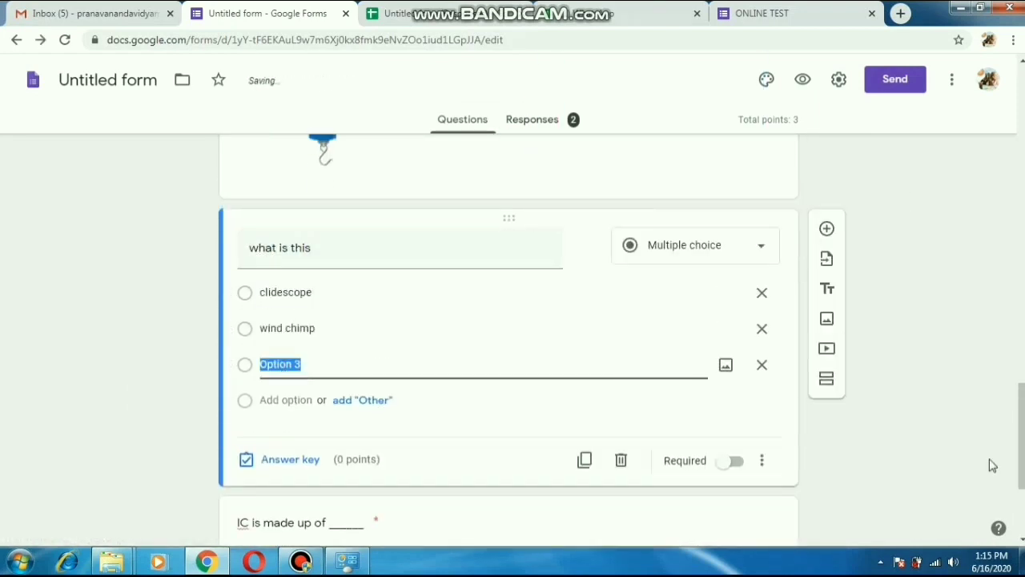
type("weight measuring machine")
key("Return")
type("none of")
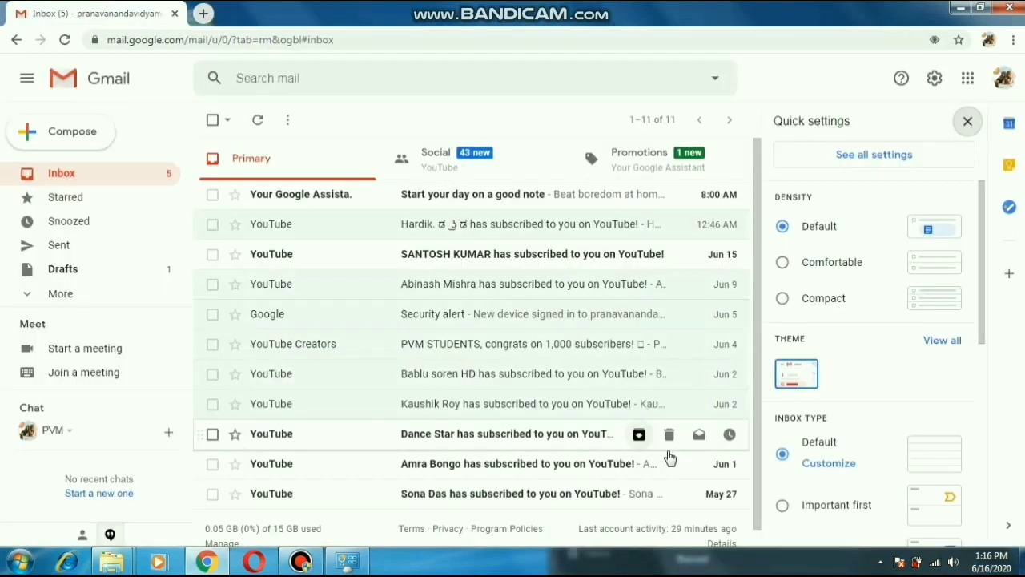
- Close Gmail's quick settings and go to Google Forms by way of Google Docs
left_click(967, 121)
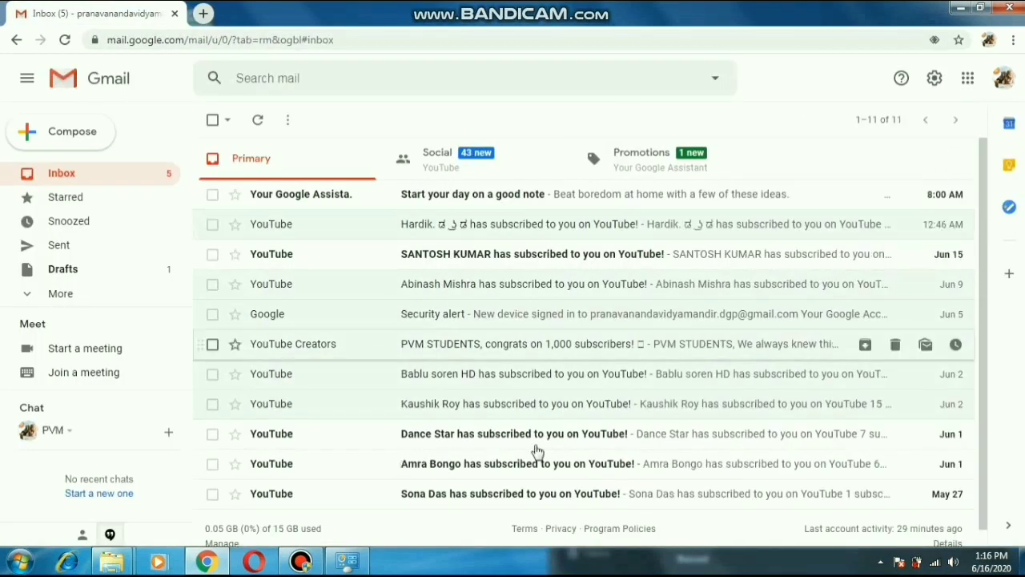
left_click(967, 82)
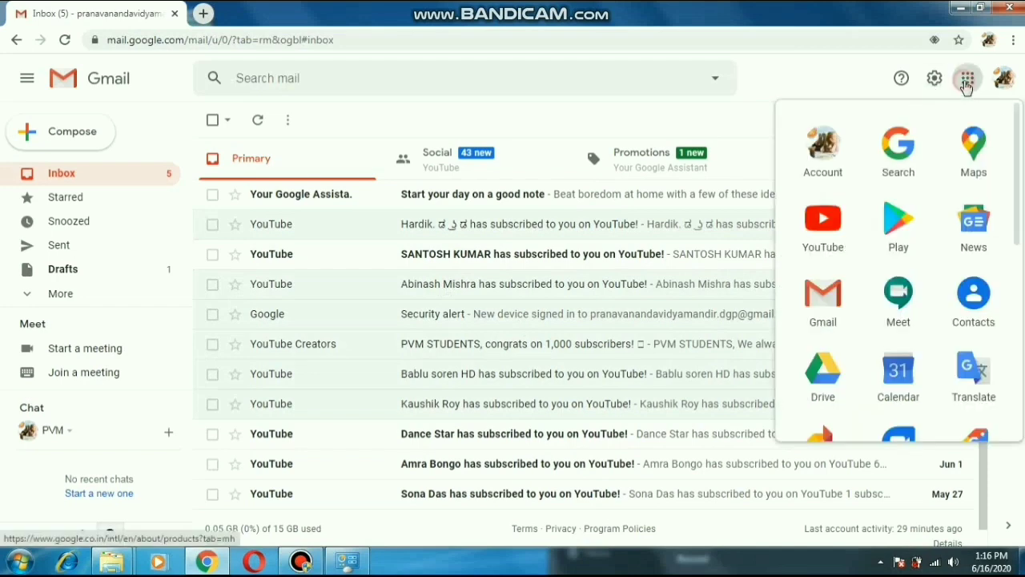
left_click_drag(1017, 211, 1021, 297)
scroll(849, 312, "down", 2)
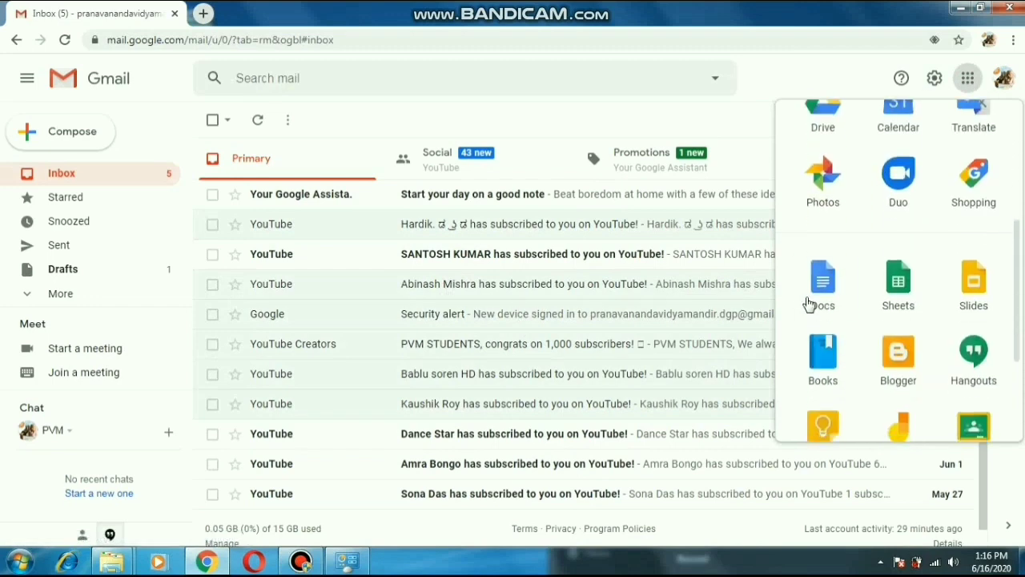
left_click(805, 300)
left_click(27, 84)
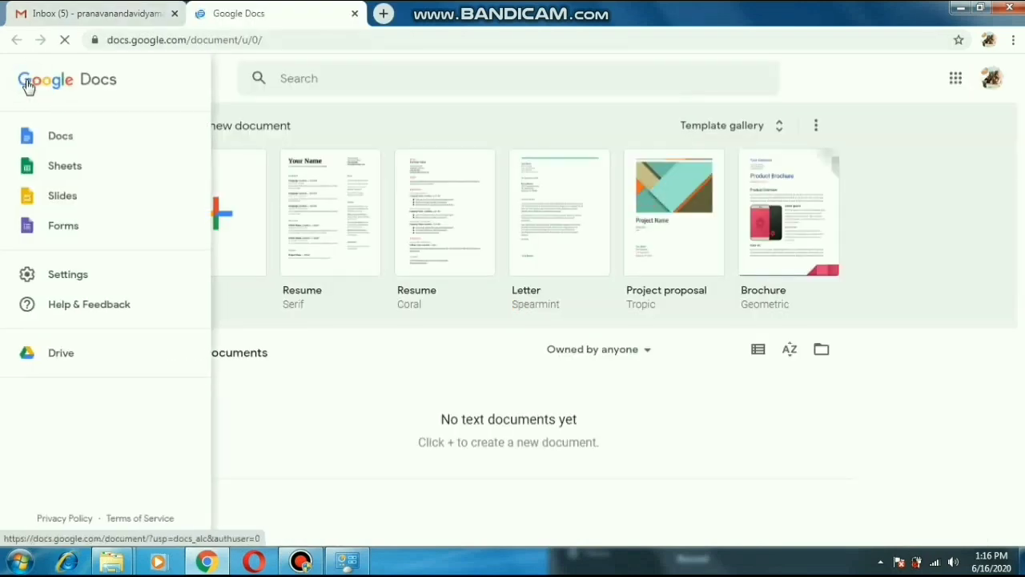
left_click(64, 228)
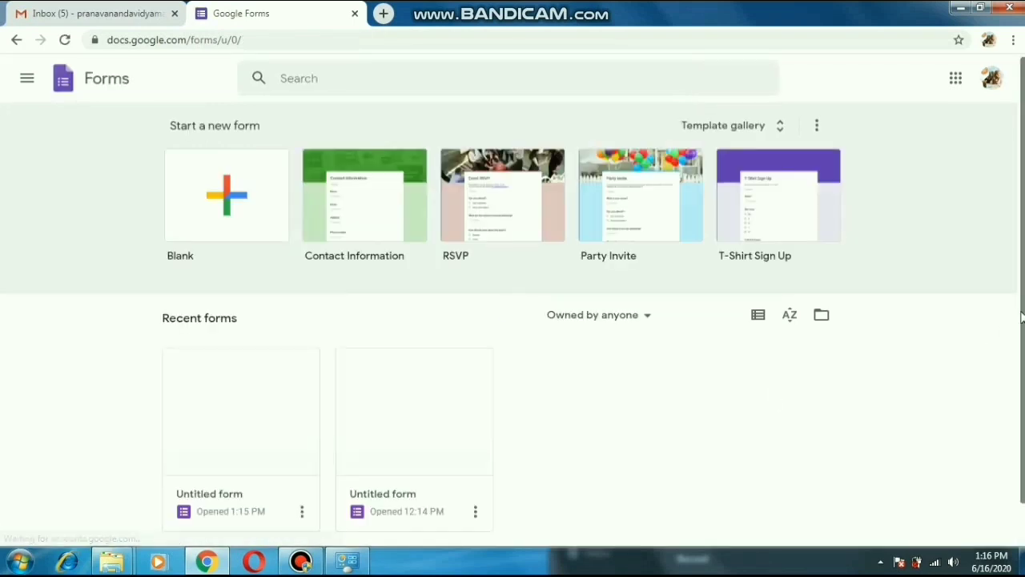
- Open the recent ONLINE TEST form, look through its questions, and open its responses
scroll(440, 392, "down", 1)
left_click(211, 413)
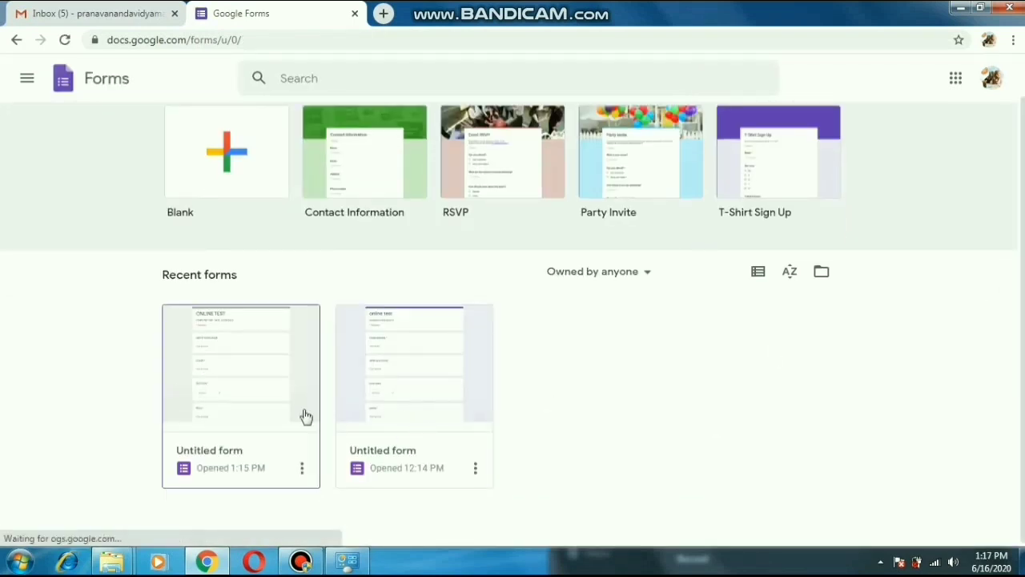
left_click(254, 405)
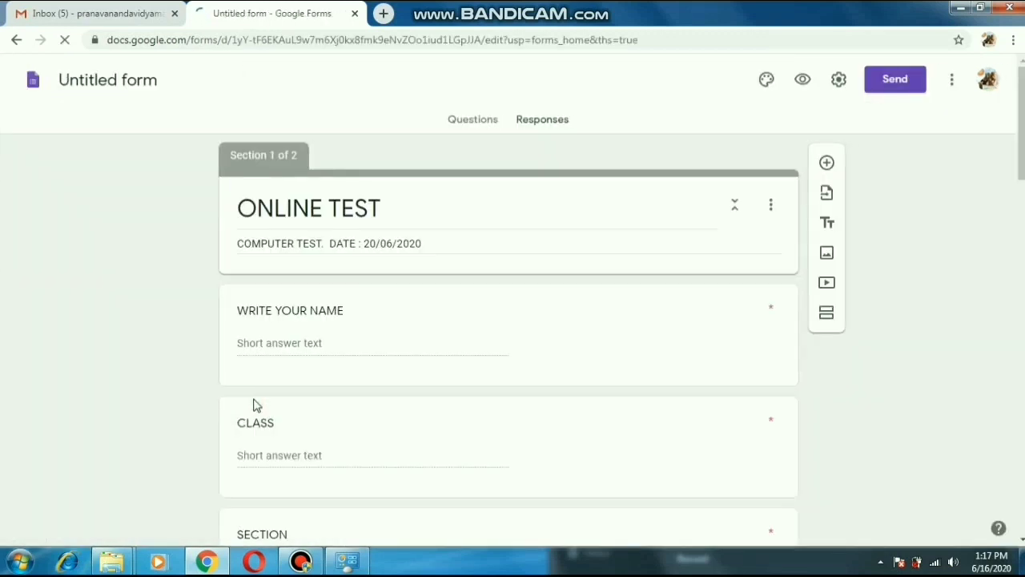
scroll(508, 336, "down", 3)
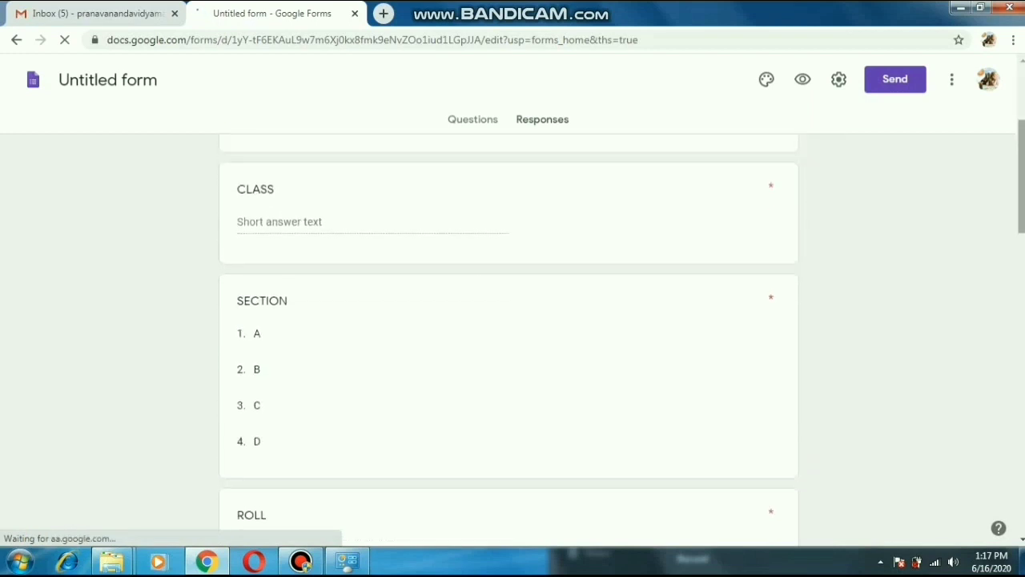
scroll(508, 336, "up", 2)
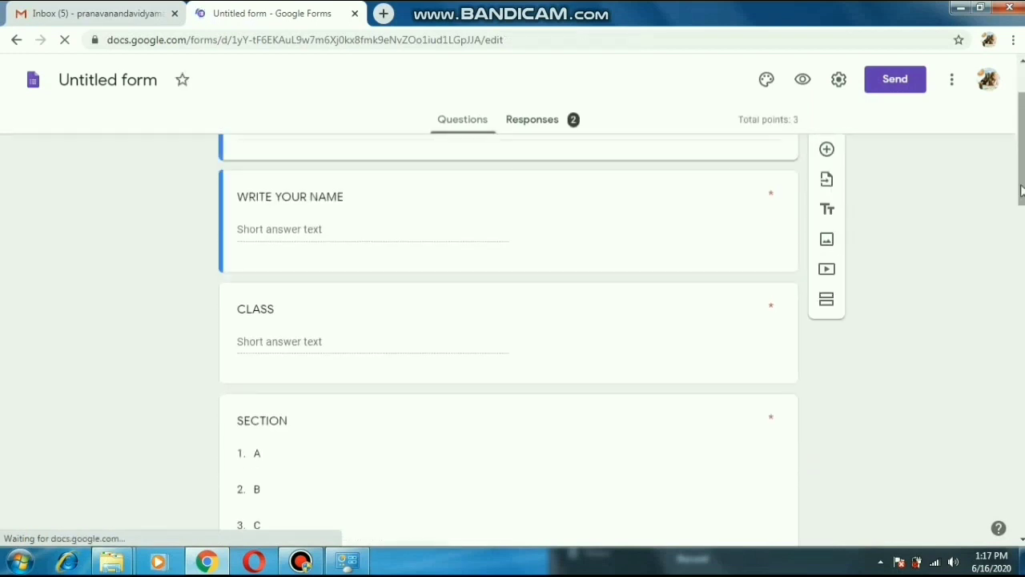
scroll(509, 336, "down", 4)
scroll(573, 166, "down", 8)
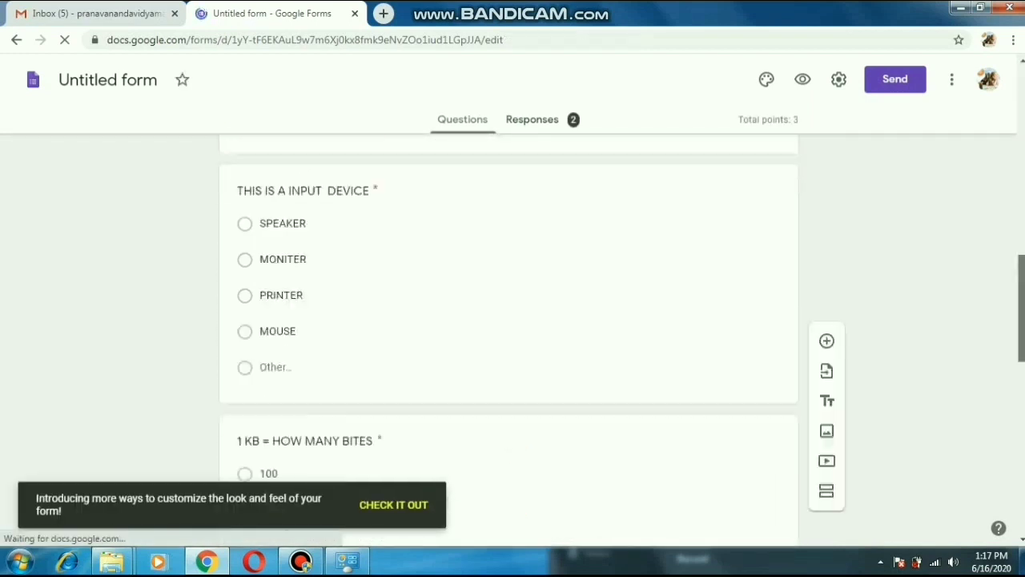
scroll(574, 166, "up", 8)
left_click(548, 122)
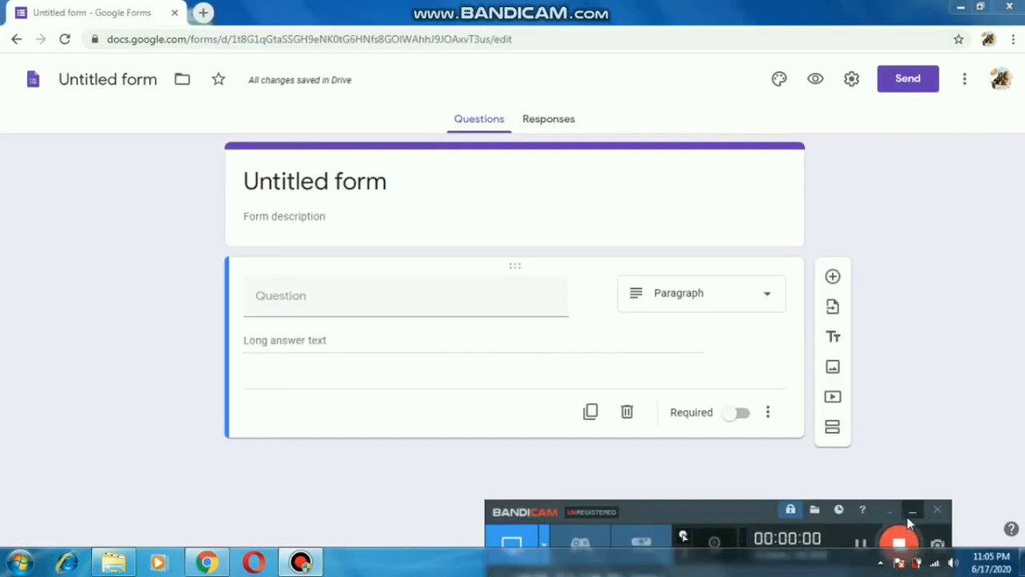
- Title the new untitled form ONLINE EXAM and give it the description ENGLISH EXAM
left_click(912, 510)
left_click(339, 190)
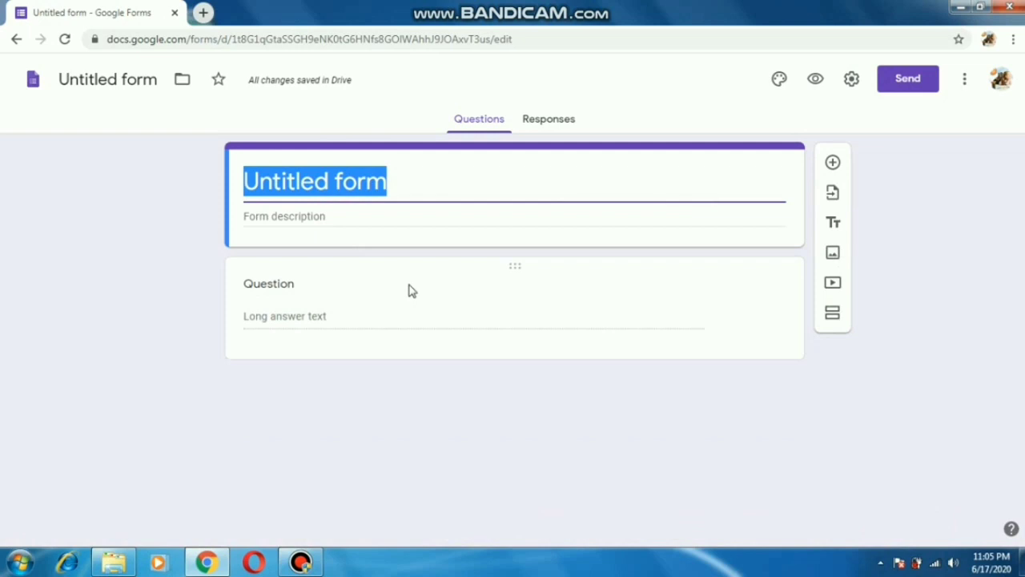
type("ONLINE")
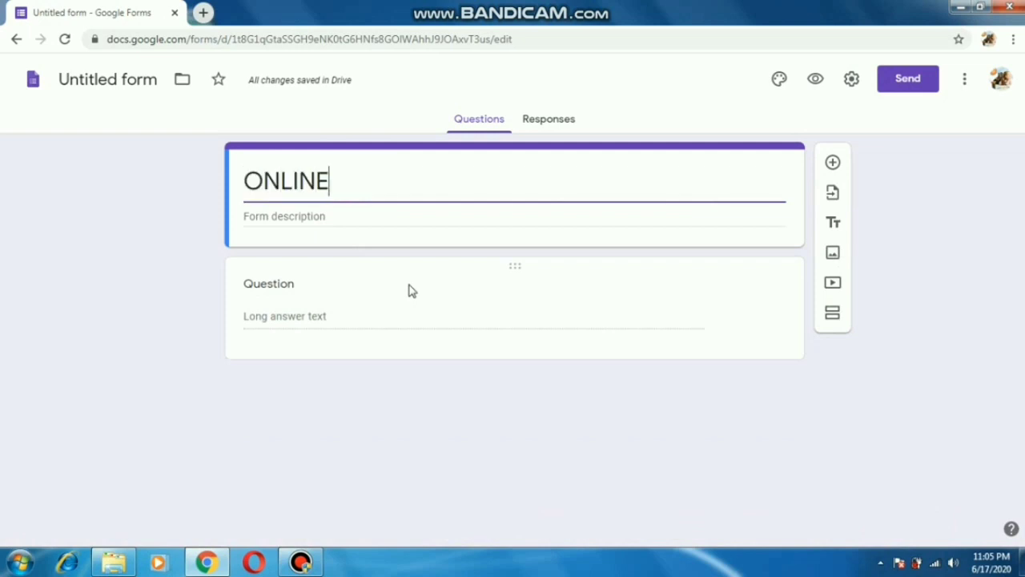
type(" EXAM")
left_click(380, 222)
type("ENGLISH EXA")
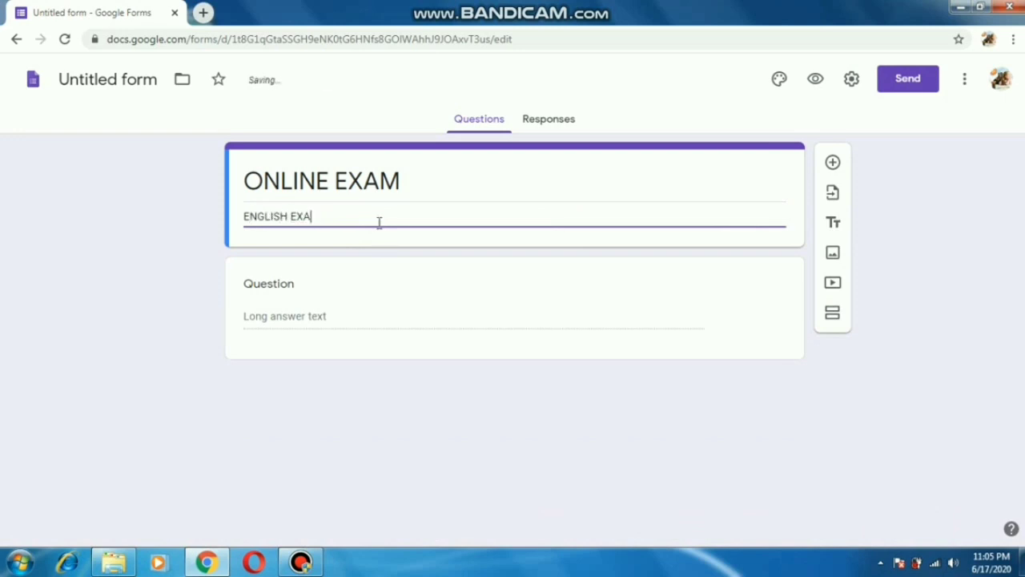
- Enter "WRITE A LETTER TO THE PRINCIPAL ABOUT......." as the text of the first question
left_click(276, 291)
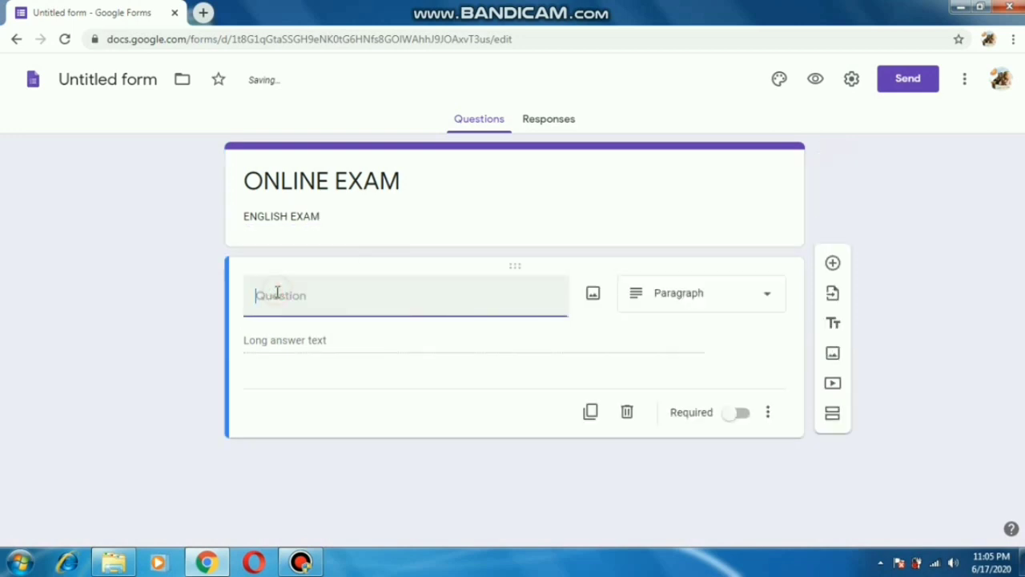
type("WRITE A LETTER TO THE PRINCIPAL")
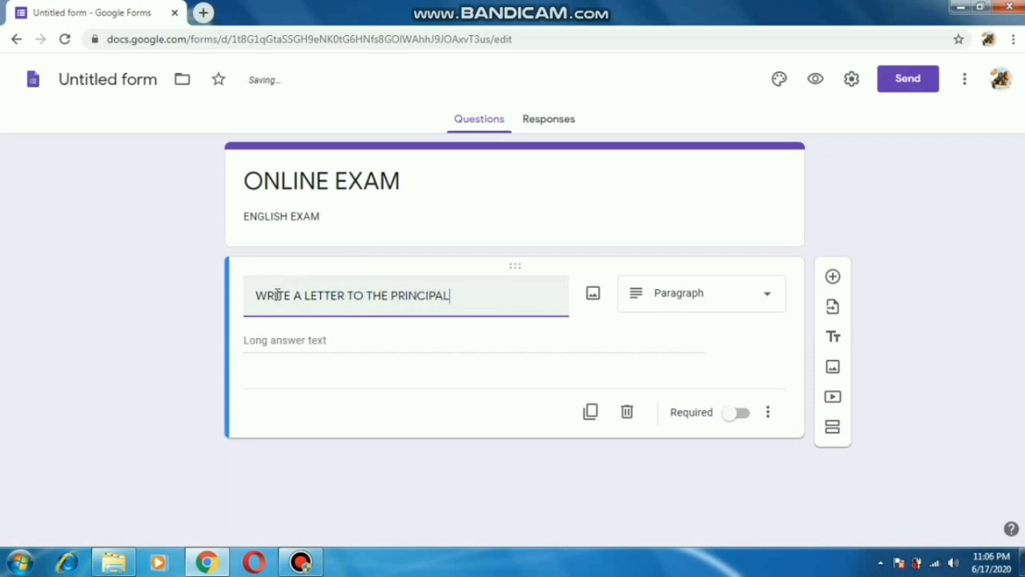
type("OUT")
key("BackSpace")
key("BackSpace")
type("ABOUT.......")
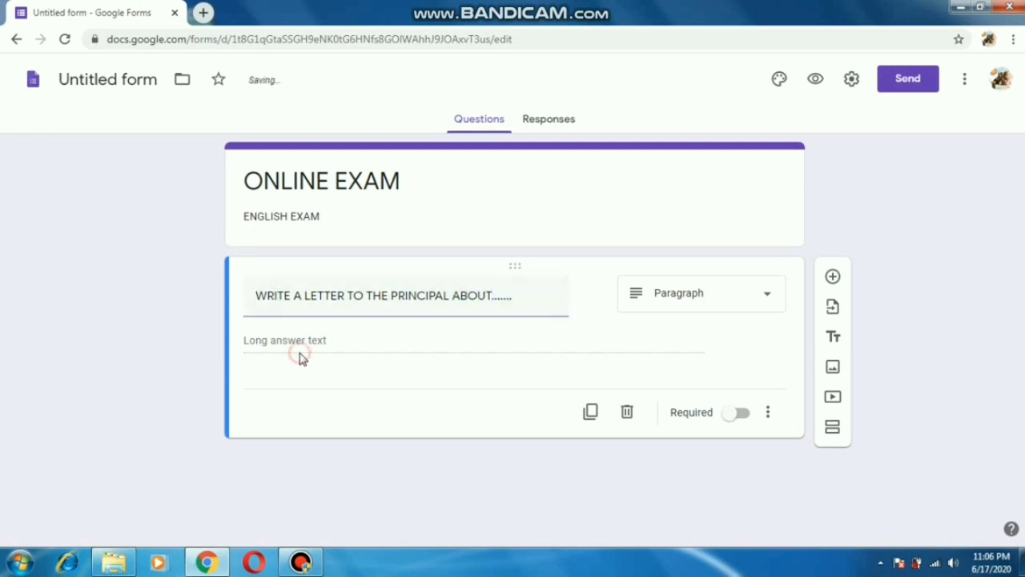
- Choose Paragraph as the letter question's answer type and duplicate the question
left_click(643, 307)
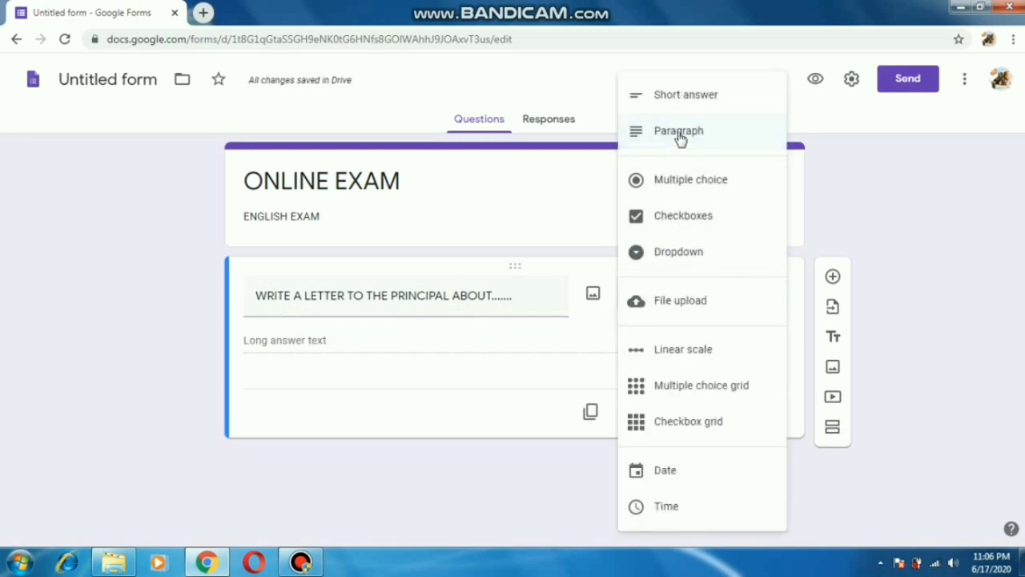
left_click(679, 133)
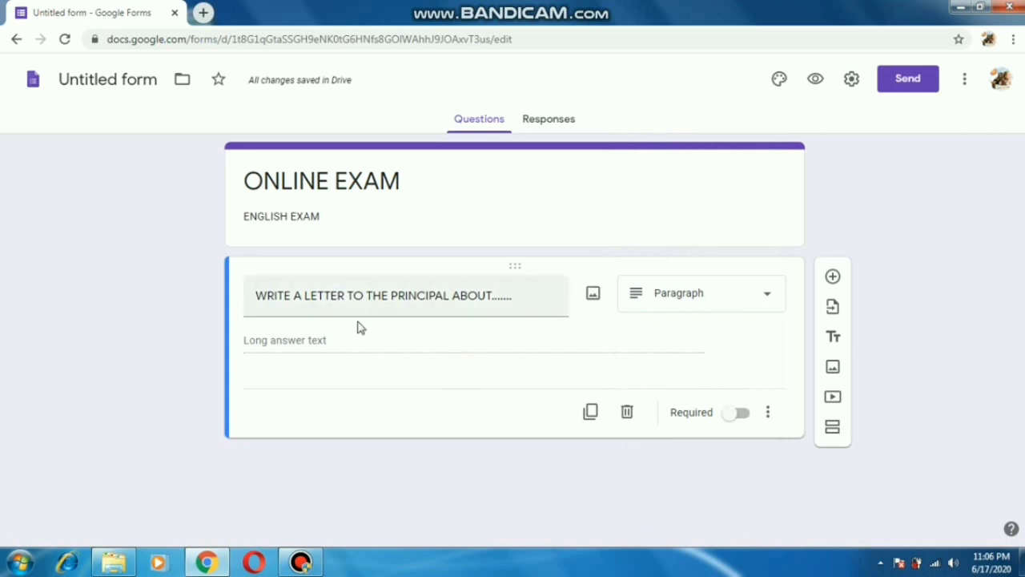
left_click(590, 411)
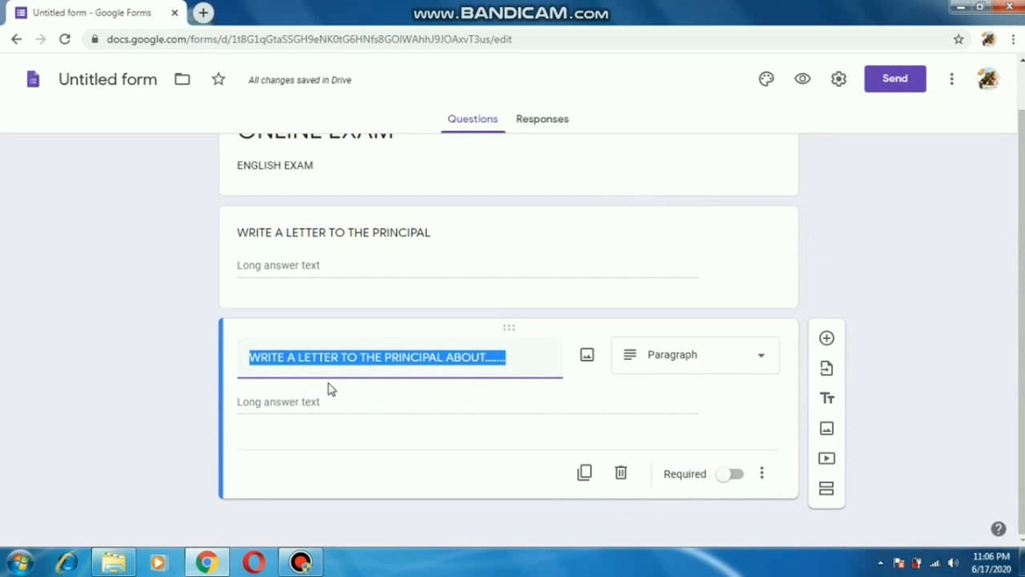
- Replace the duplicated question's text with one asking where the named person lived, and choose Short answer as its type
type("WHERE DIS BINOD LIVE")
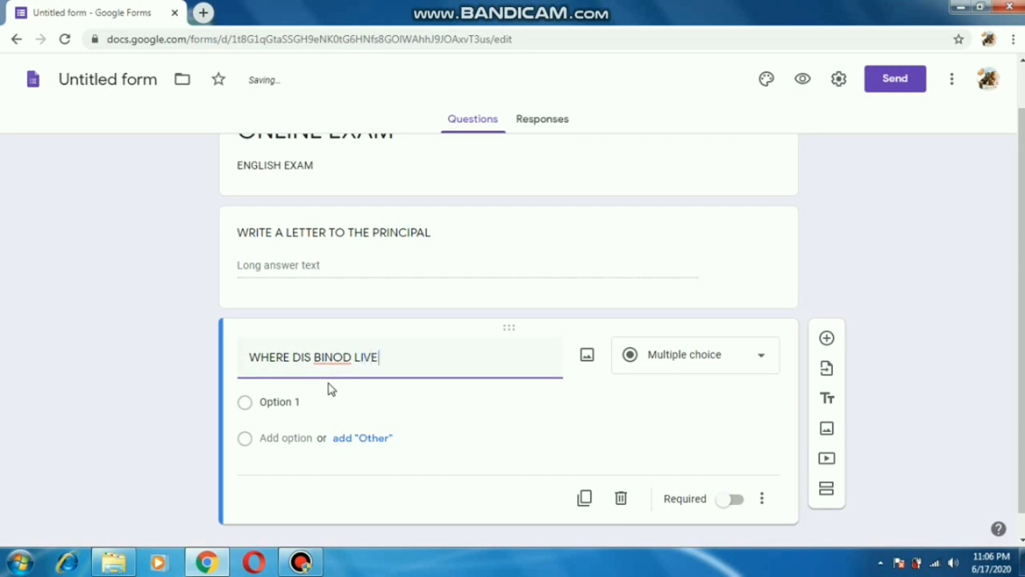
left_click_drag(312, 356, 304, 356)
key("BackSpace")
type("D")
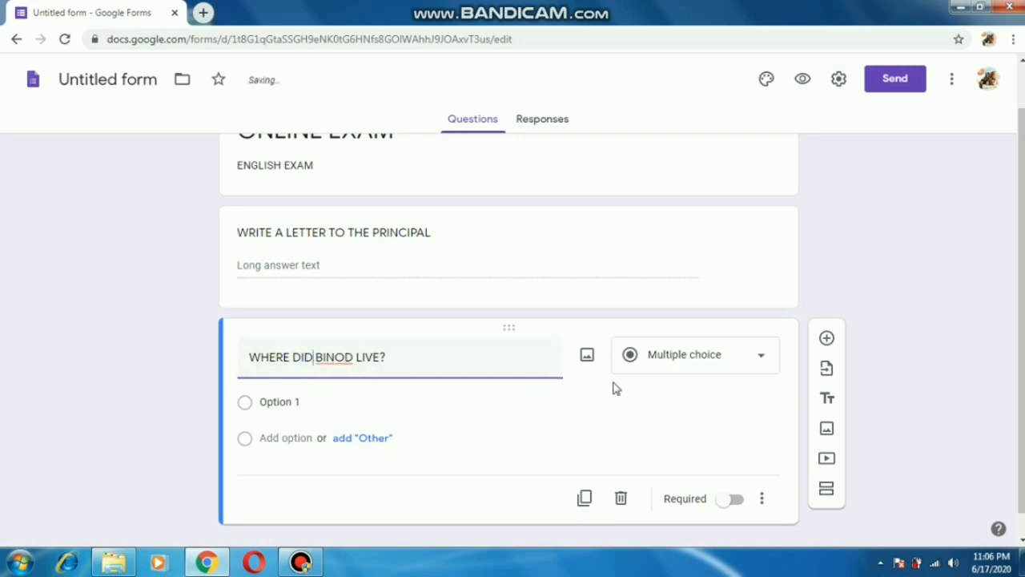
left_click(685, 359)
left_click(675, 94)
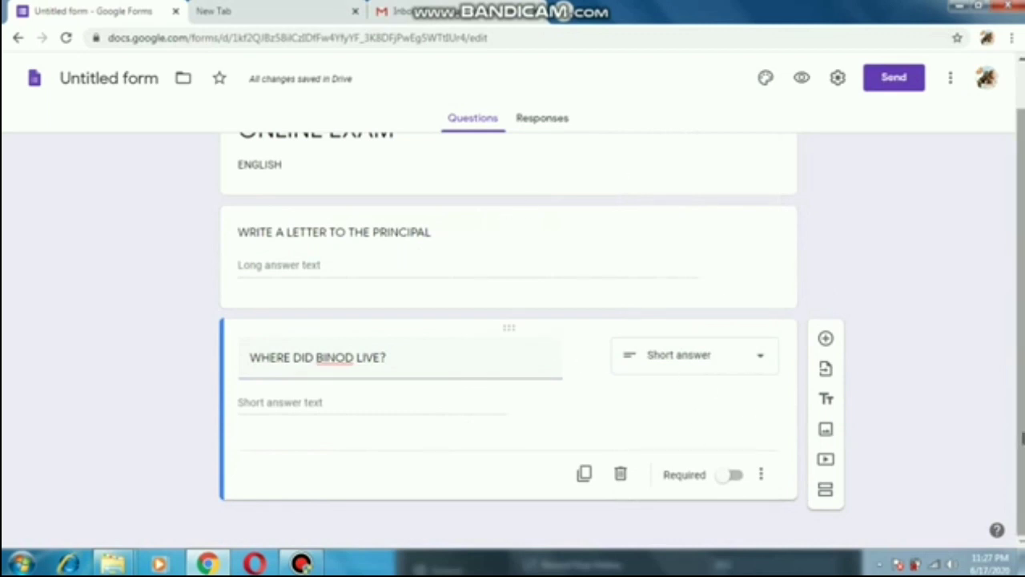
- Make the form a quiz with grades released later, after manual review, check the general settings, and save
scroll(836, 252, "up", 2)
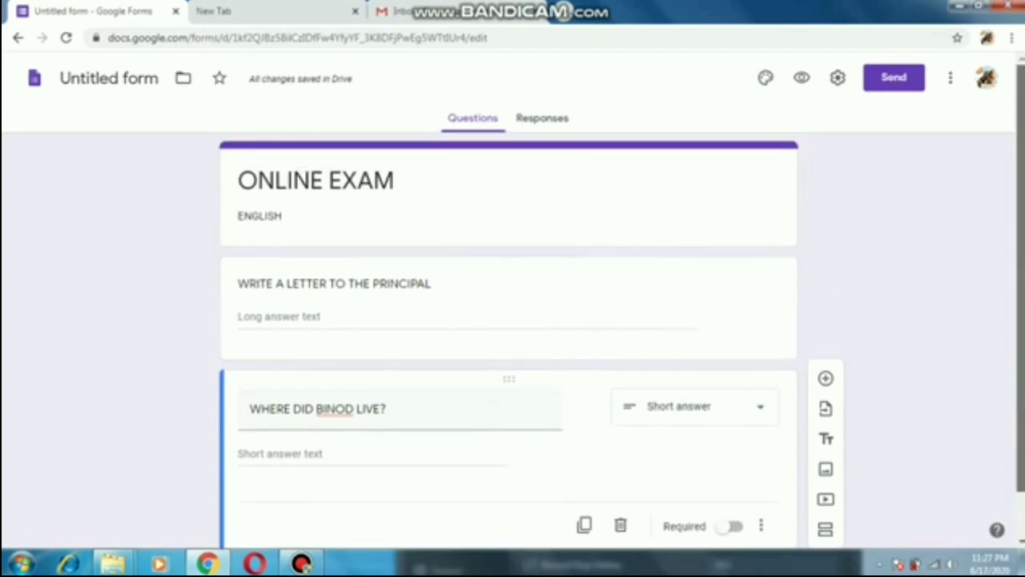
left_click(837, 77)
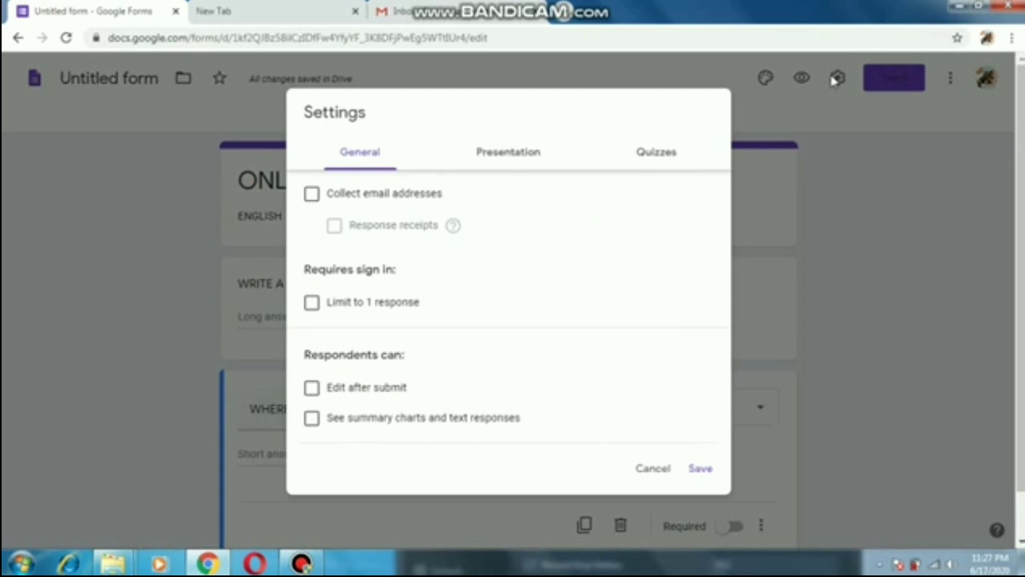
left_click(649, 158)
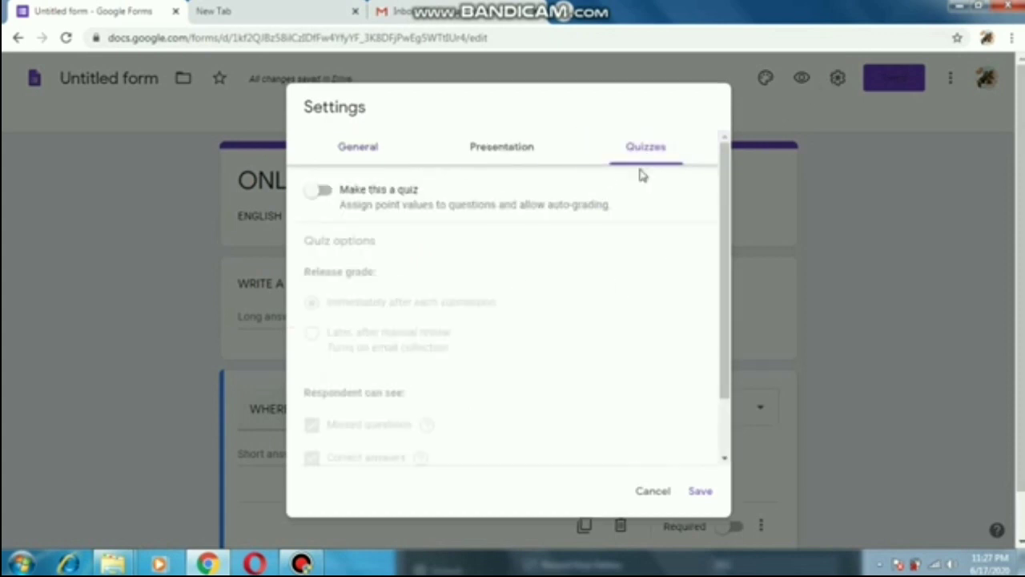
left_click(321, 192)
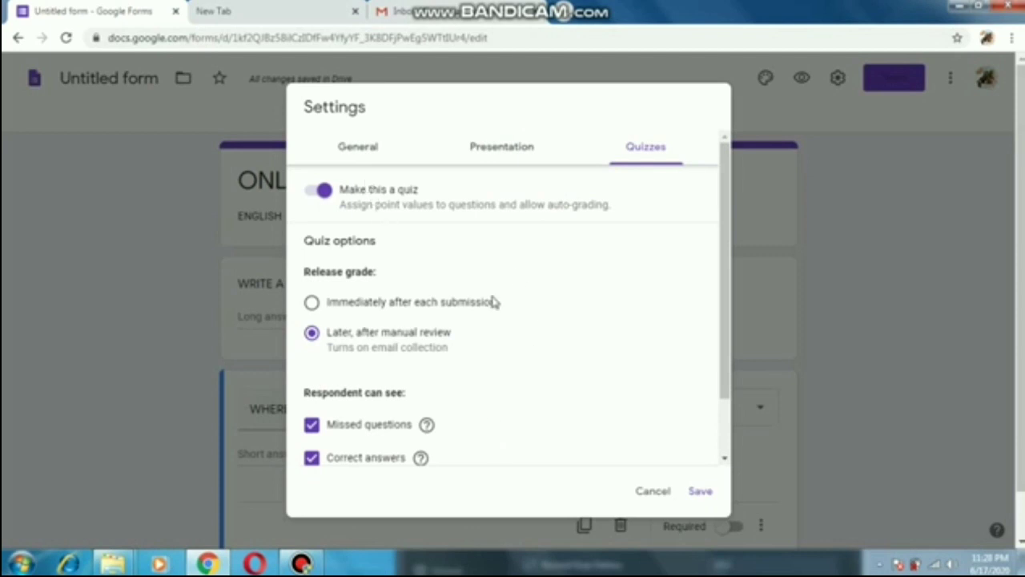
left_click(359, 147)
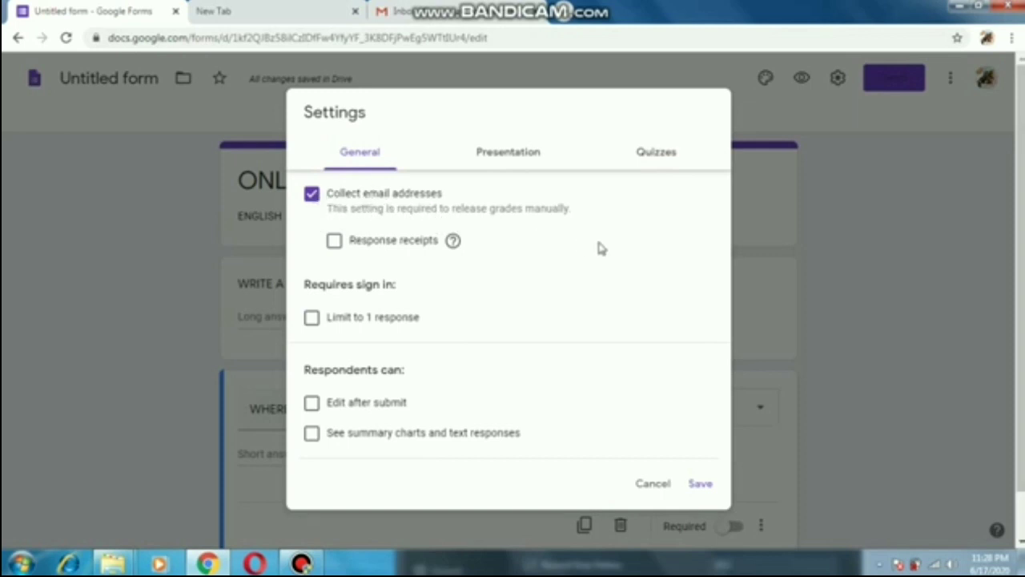
left_click(649, 159)
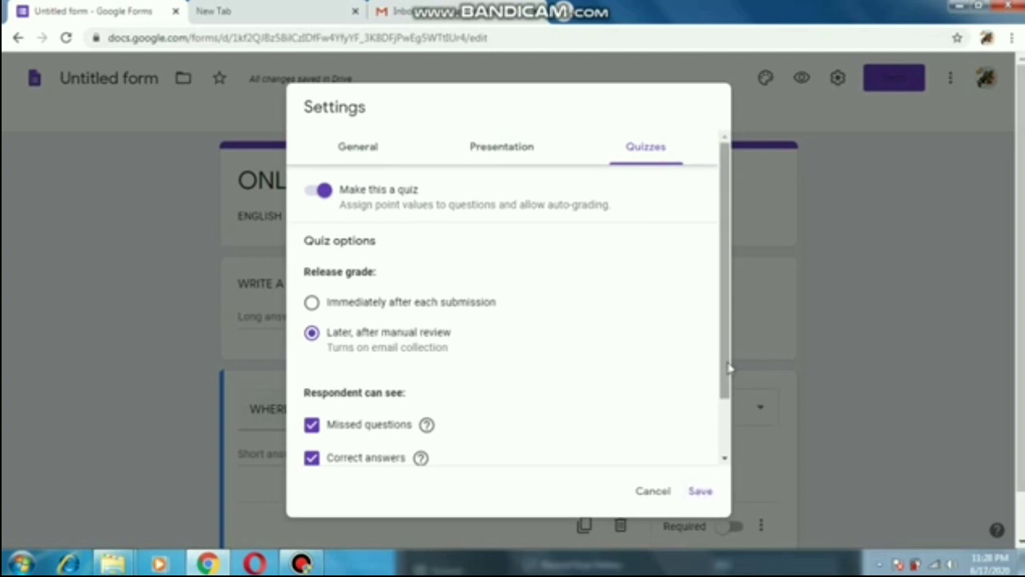
scroll(727, 368, "down", 2)
left_click(699, 493)
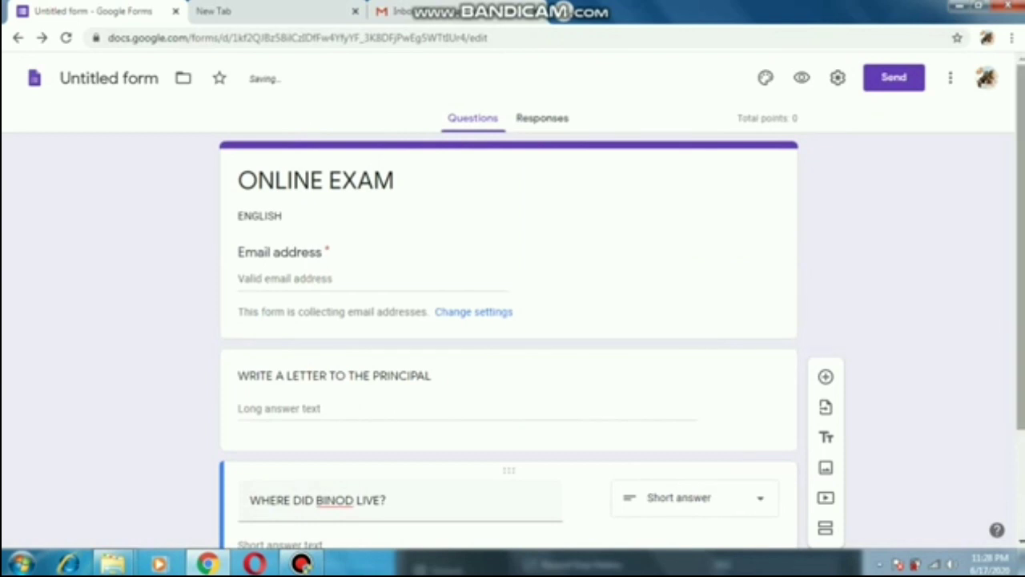
- Assign 10 points to the question about writing a letter to the principal
scroll(637, 464, "down", 2)
left_click(268, 264)
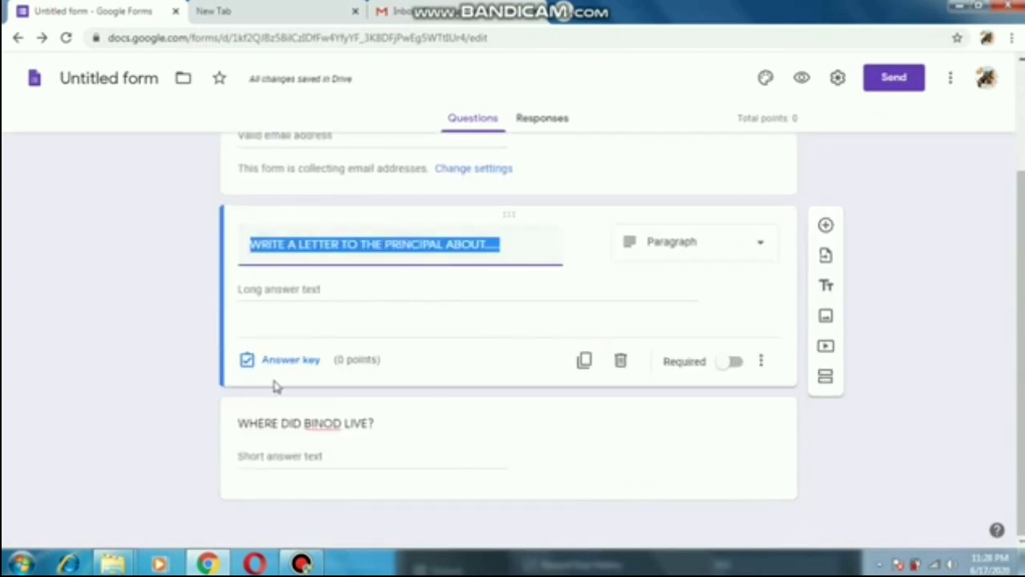
left_click(311, 362)
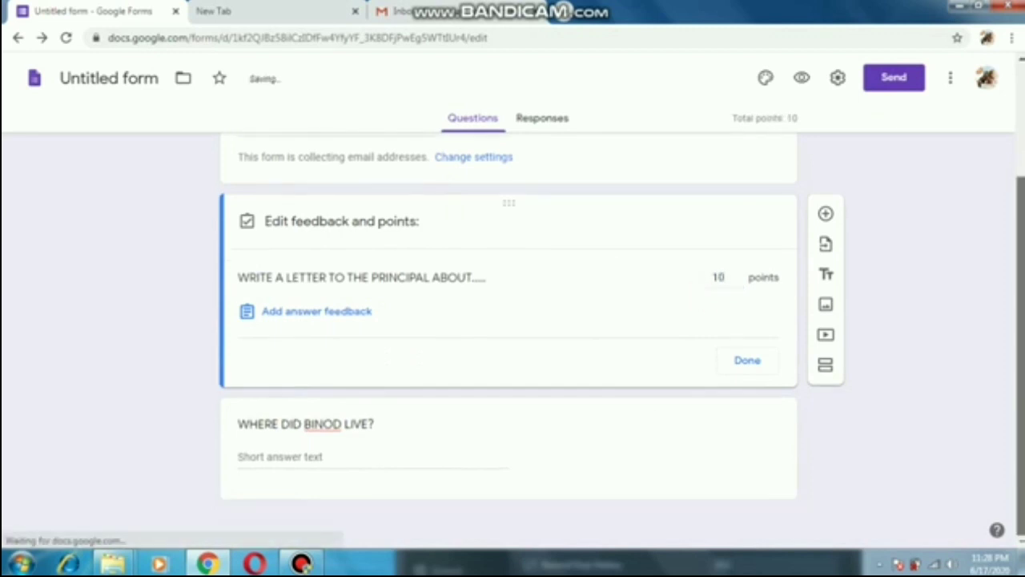
- Make the short-answer question about where the person lived required
left_click(348, 454)
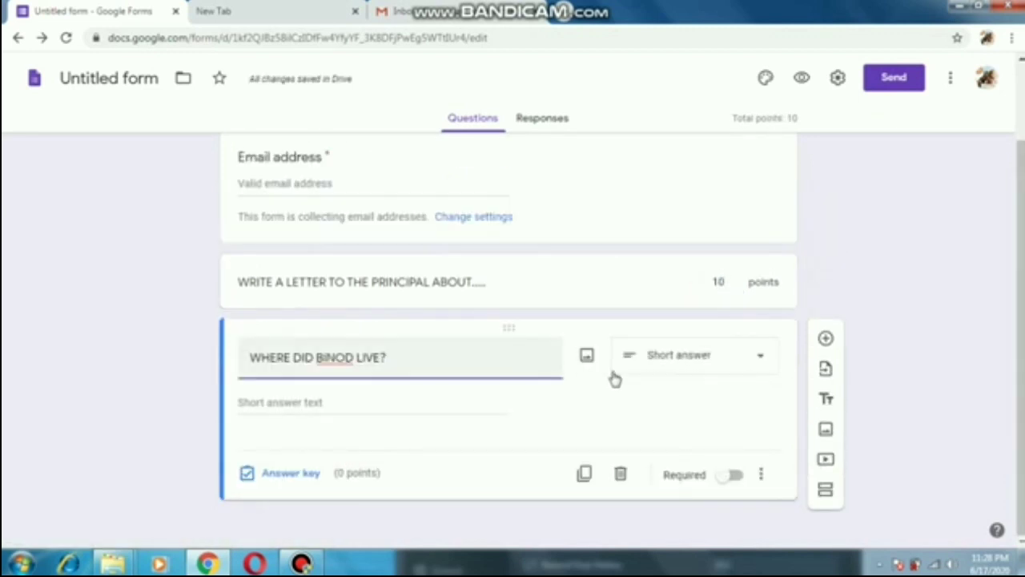
left_click(733, 476)
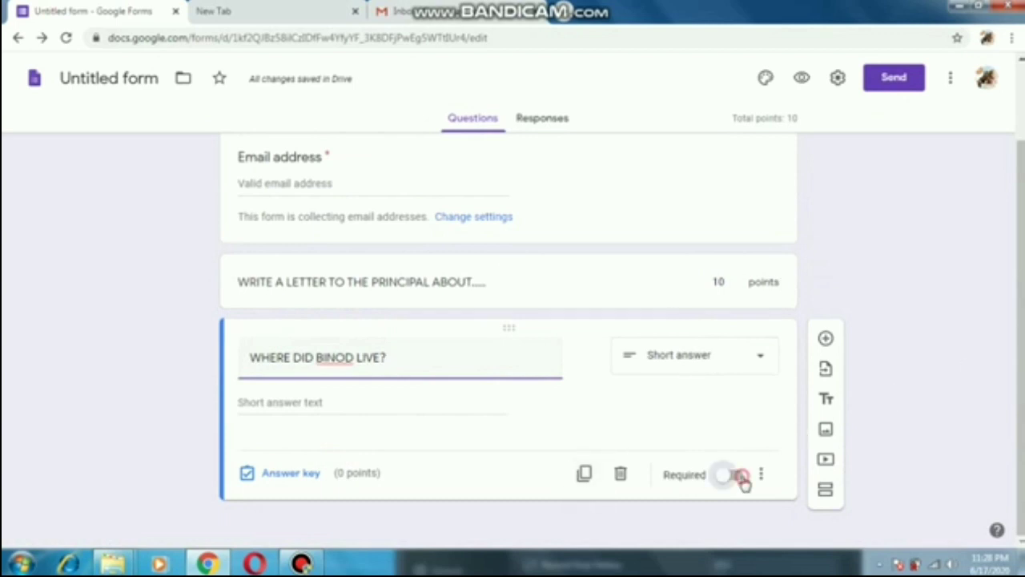
left_click(530, 274)
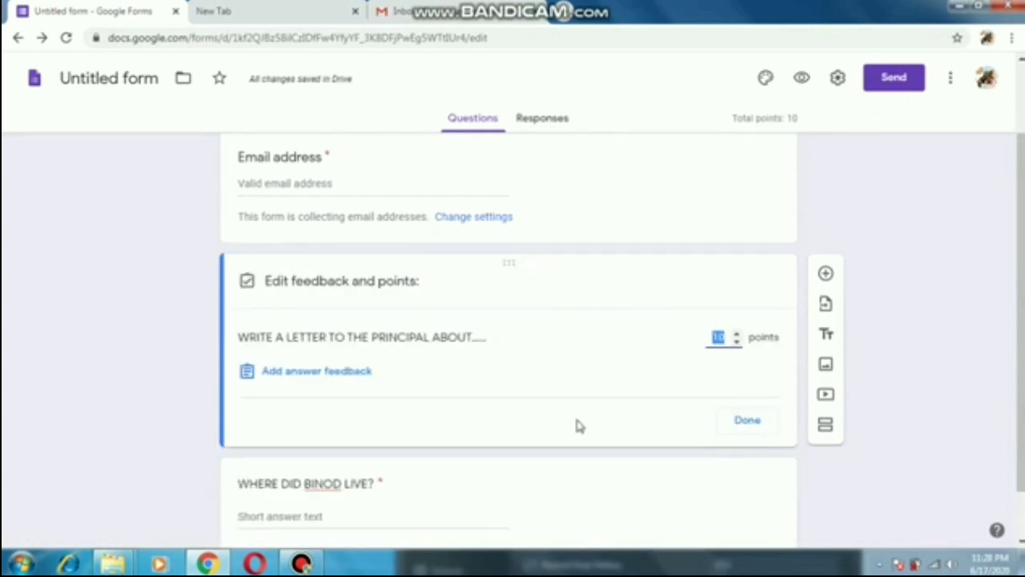
scroll(1021, 311, "down", 1)
left_click(457, 463)
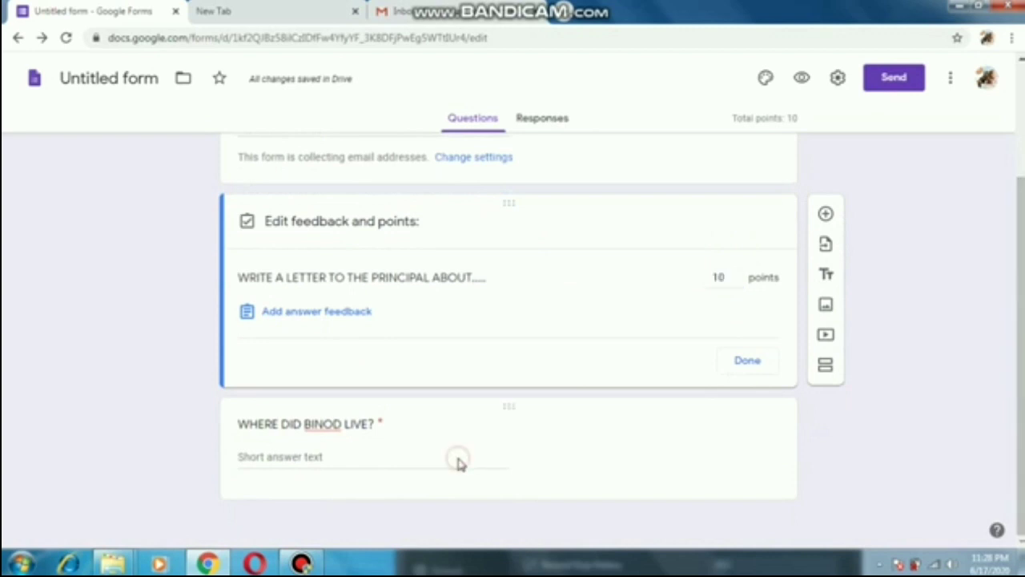
- Assign 2 points to the short-answer question and finish its answer key without adding a correct answer
left_click(292, 473)
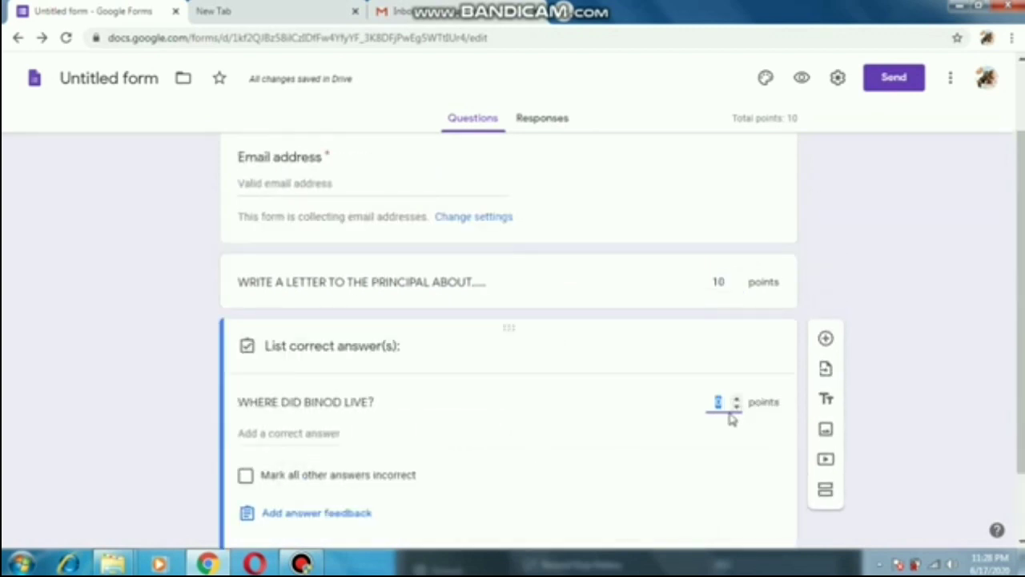
left_click(935, 346)
scroll(921, 479, "down", 1)
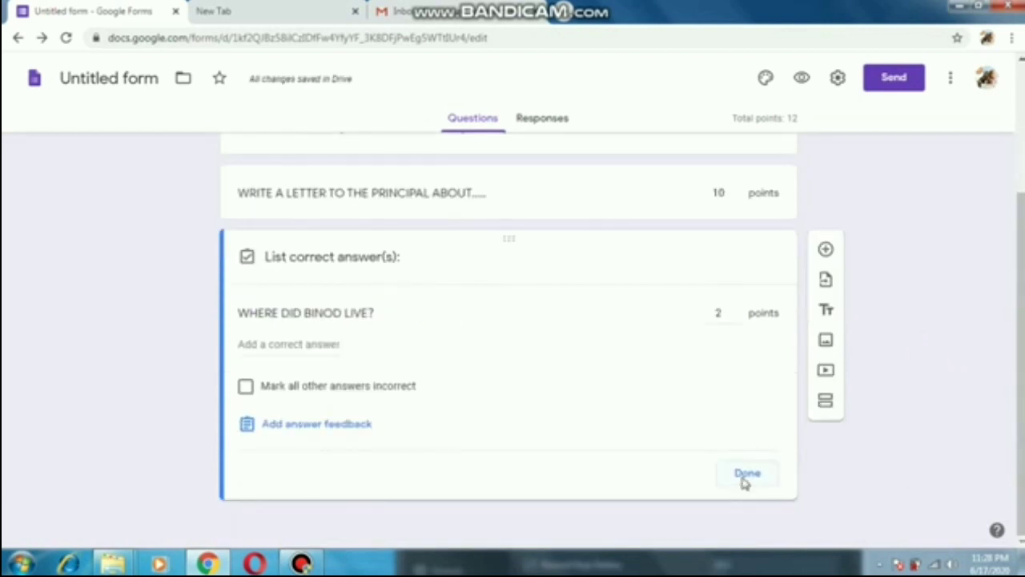
left_click(745, 475)
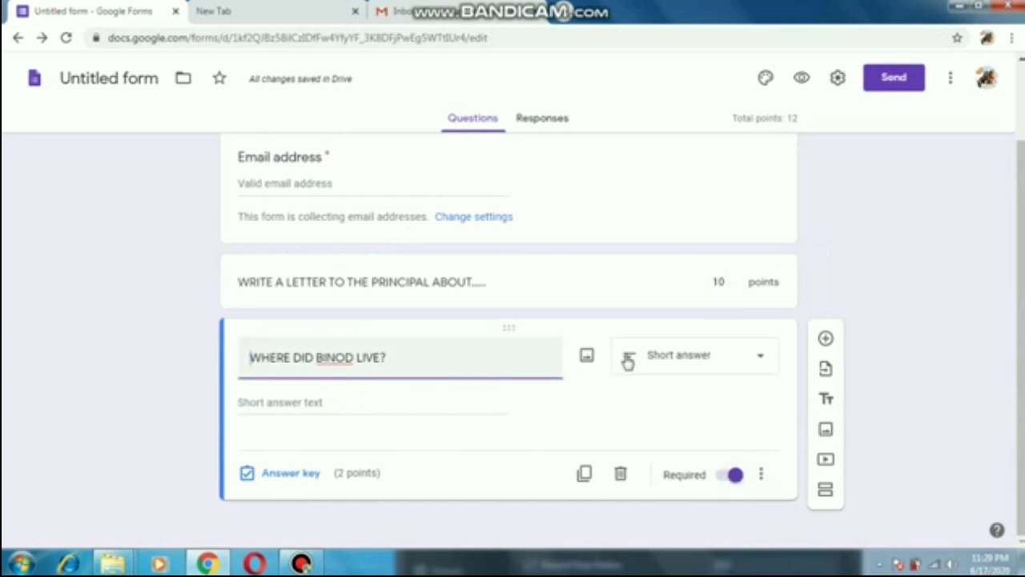
- Preview the exam form and fill in the respondent's e-mail address
left_click(803, 79)
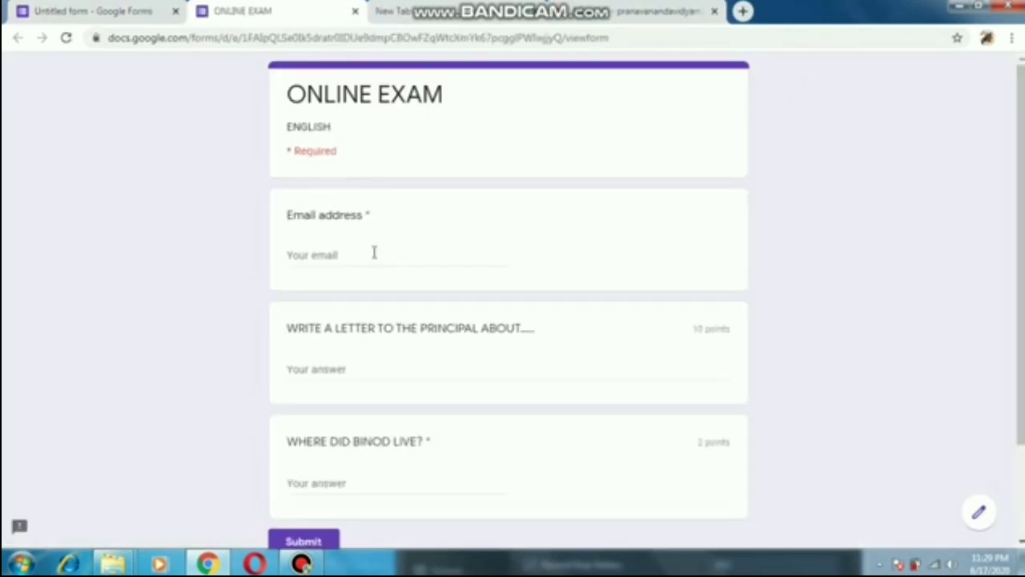
scroll(360, 188, "down", 2)
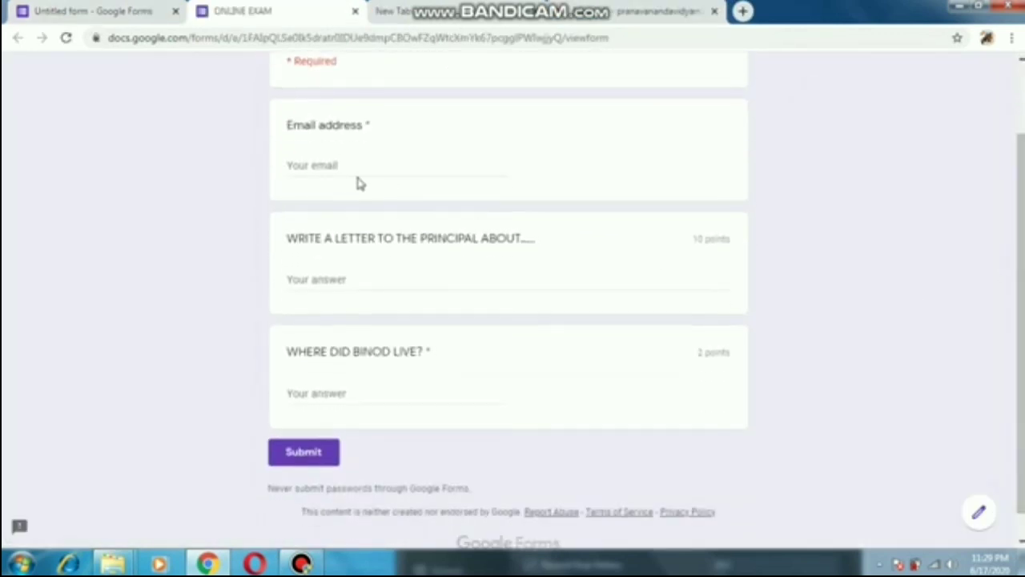
left_click(355, 163)
left_click(356, 195)
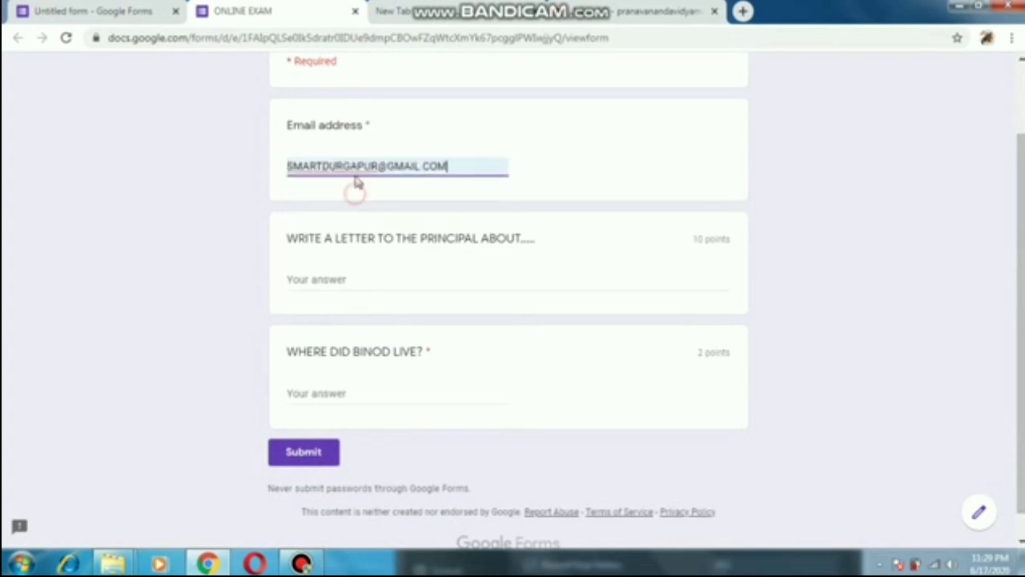
- Answer the letter question with "TO THE PRINCIPAL PVM , DURGAPUR" and, on a new line, "I AM A STUDNET OF CLASS VKFJGJHFJVBDJV"
left_click(360, 278)
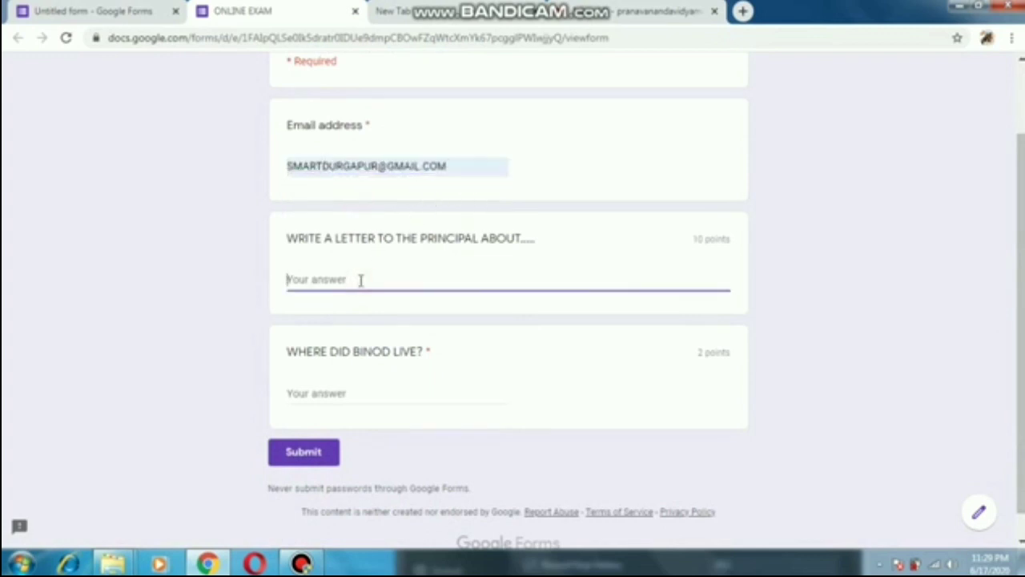
type("TO THE PRIN")
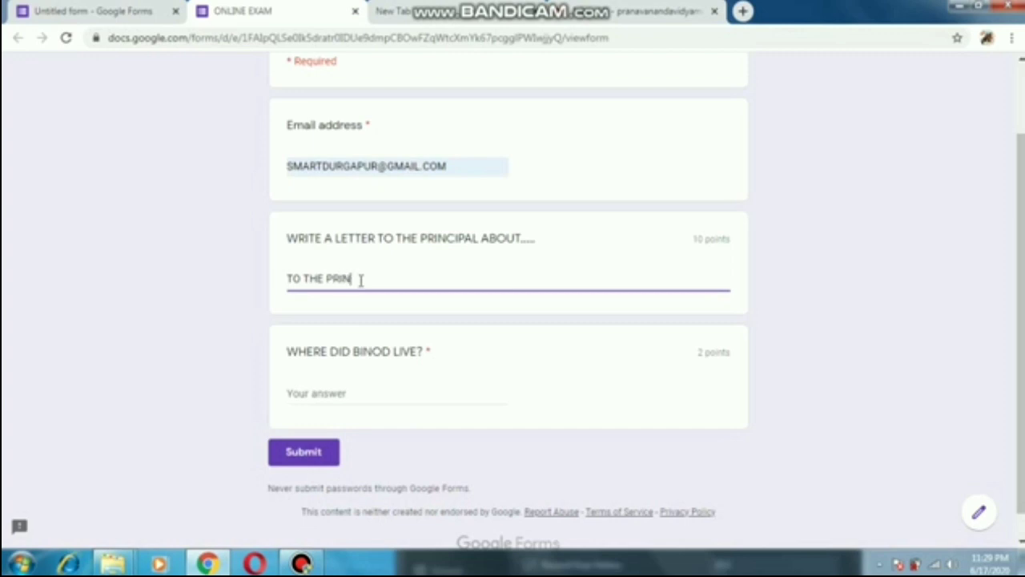
type("CIPAL  DURGAPUR")
key("BackSpace")
key("BackSpace")
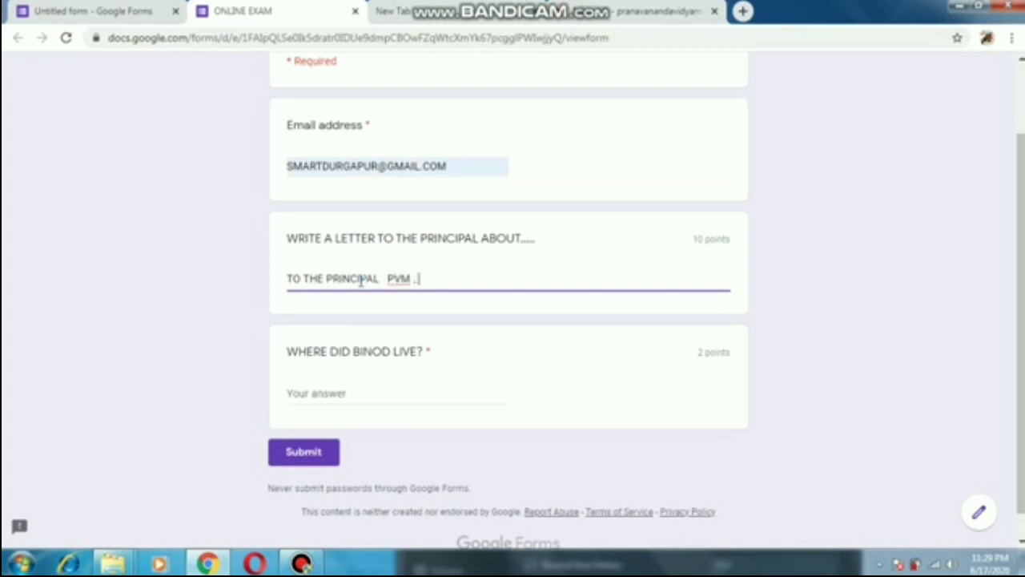
type("URGAPUR")
key("Return")
type("I AM A ST")
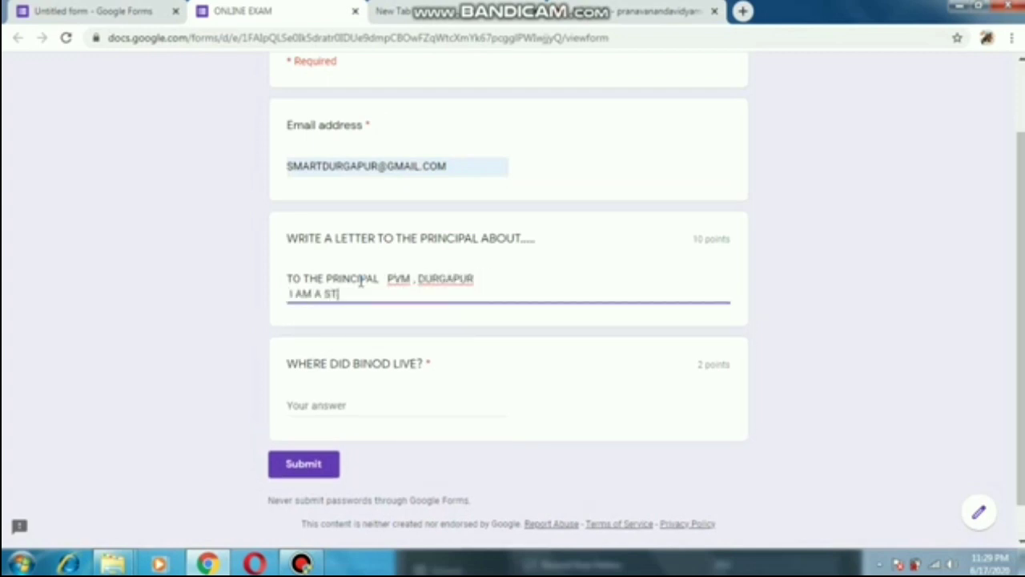
type("UDNET OF CLASS  VKFJGJHFJVBDJV")
- Answer the short-answer question with INDIA and submit the form
key("Tab")
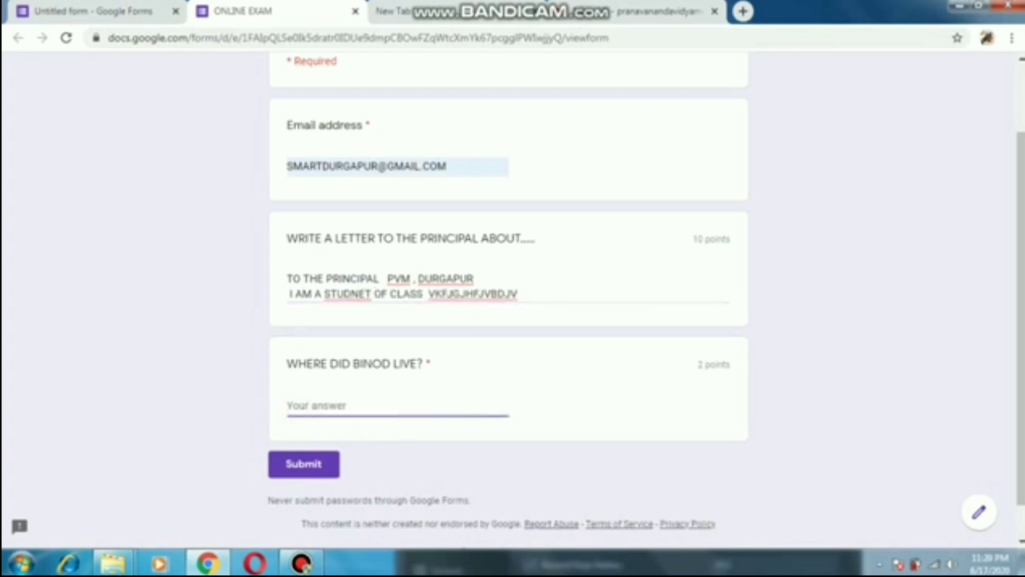
scroll(779, 371, "down", 1)
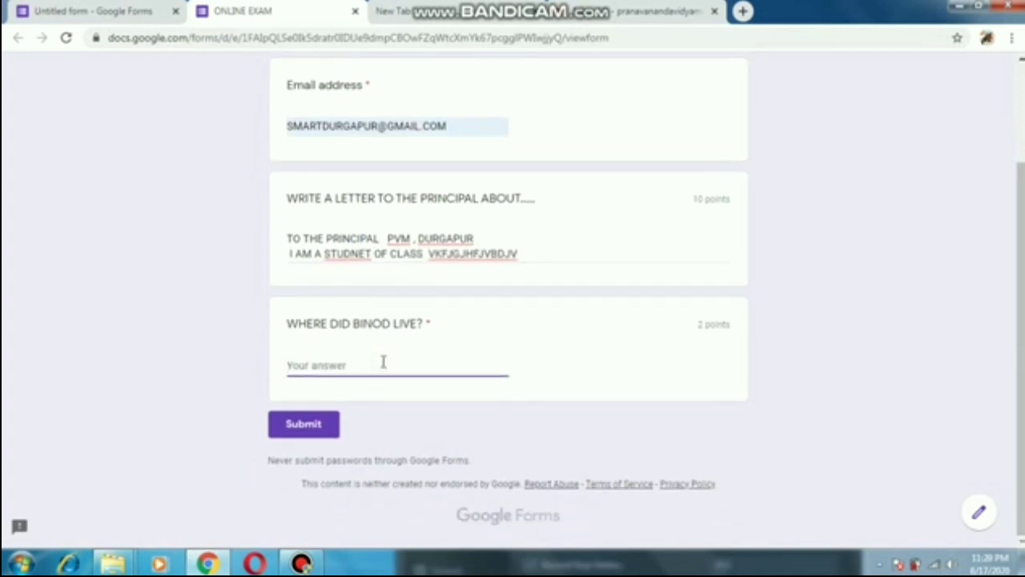
type("JAPAN")
key("ctrl+a")
type("IND")
left_click(308, 425)
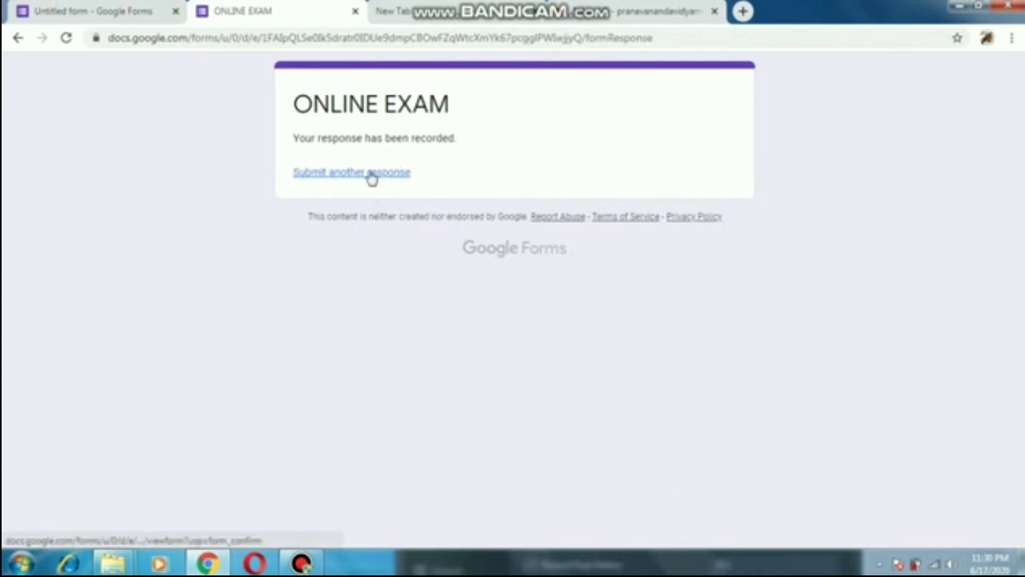
- Return to the form editor, look through the exam's response summary, and open the individual response
left_click(116, 6)
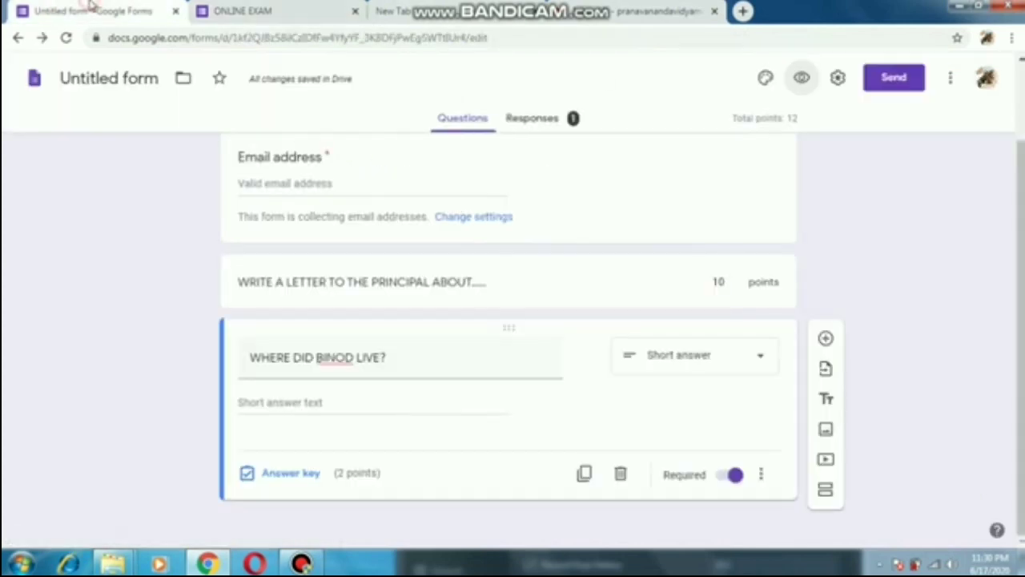
scroll(584, 160, "up", 1)
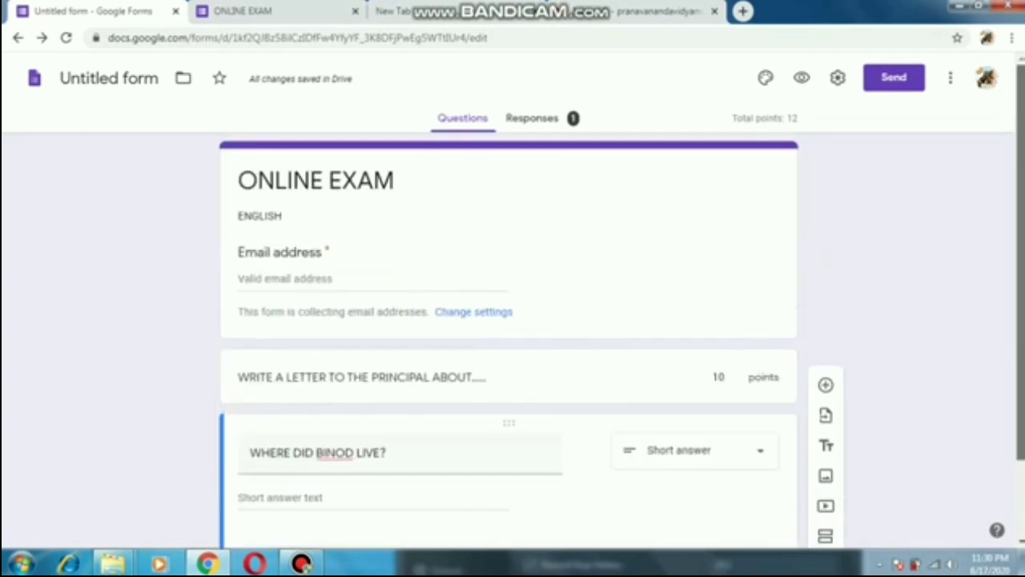
left_click(536, 120)
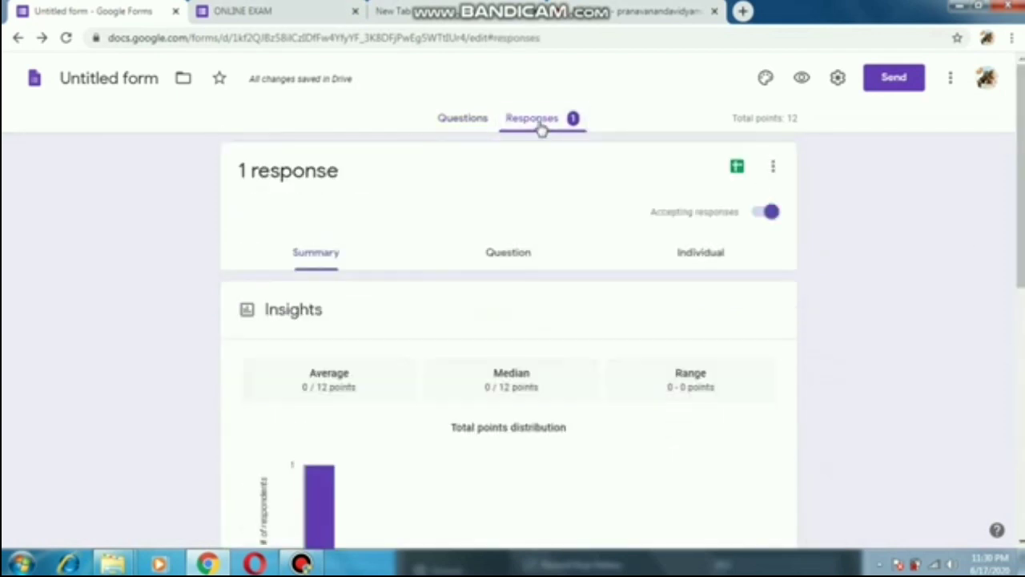
left_click_drag(1017, 239, 1019, 487)
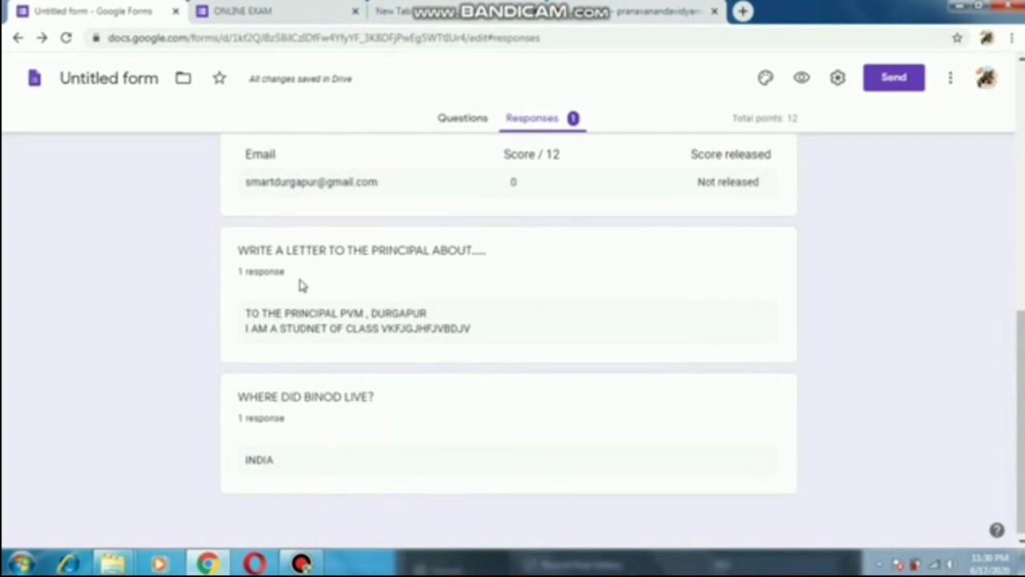
scroll(541, 232, "up", 7)
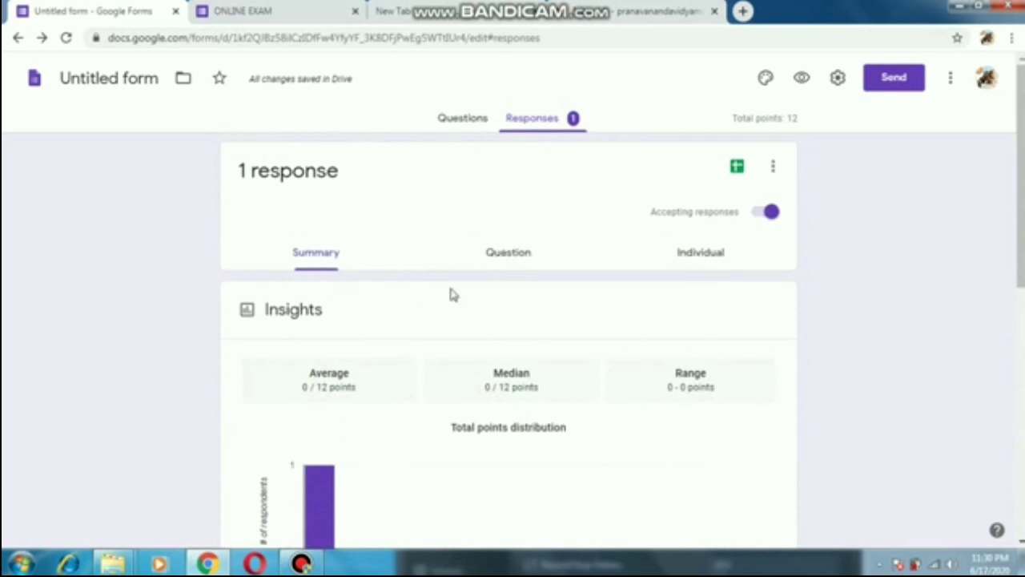
left_click(710, 259)
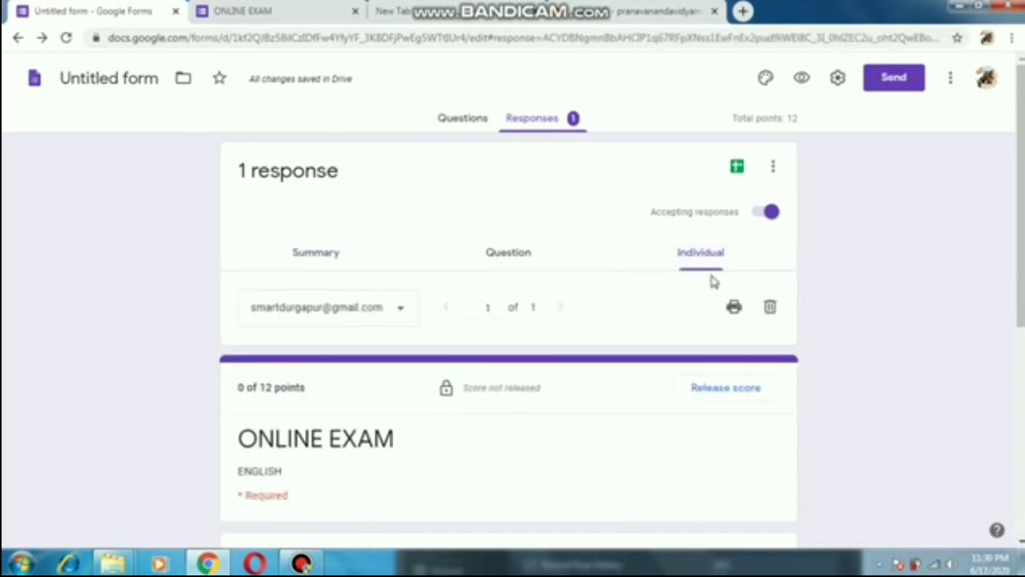
- Set the letter question's score to 6 out of 10 and the short-answer question's score to 2 out of 2
scroll(528, 474, "down", 1)
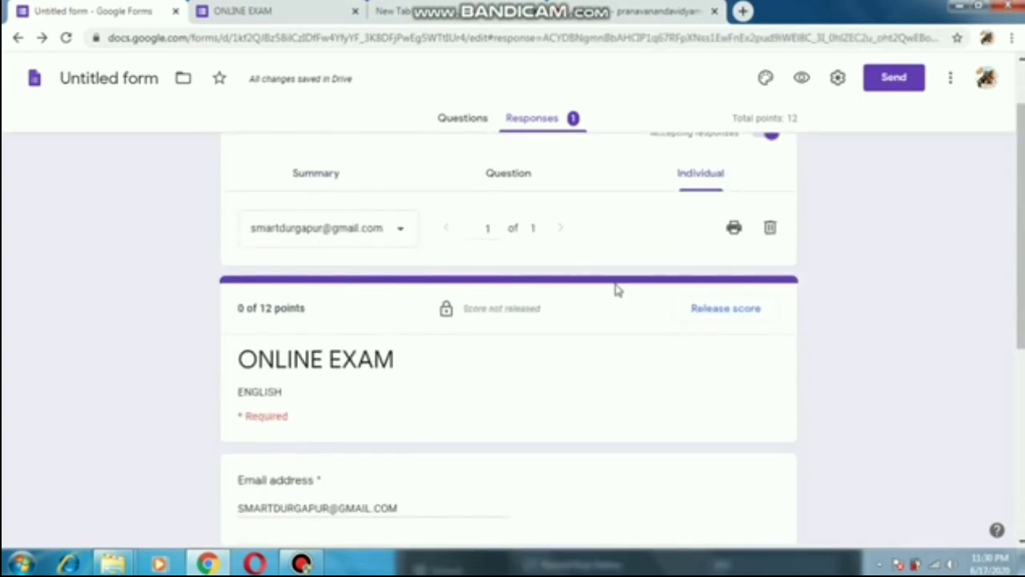
scroll(1020, 224, "down", 2)
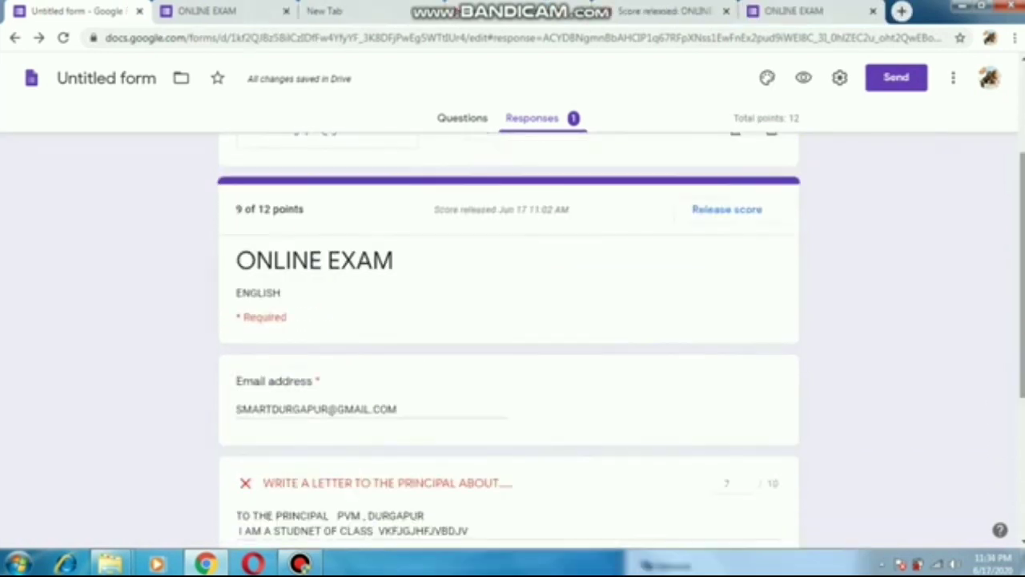
scroll(785, 350, "down", 2)
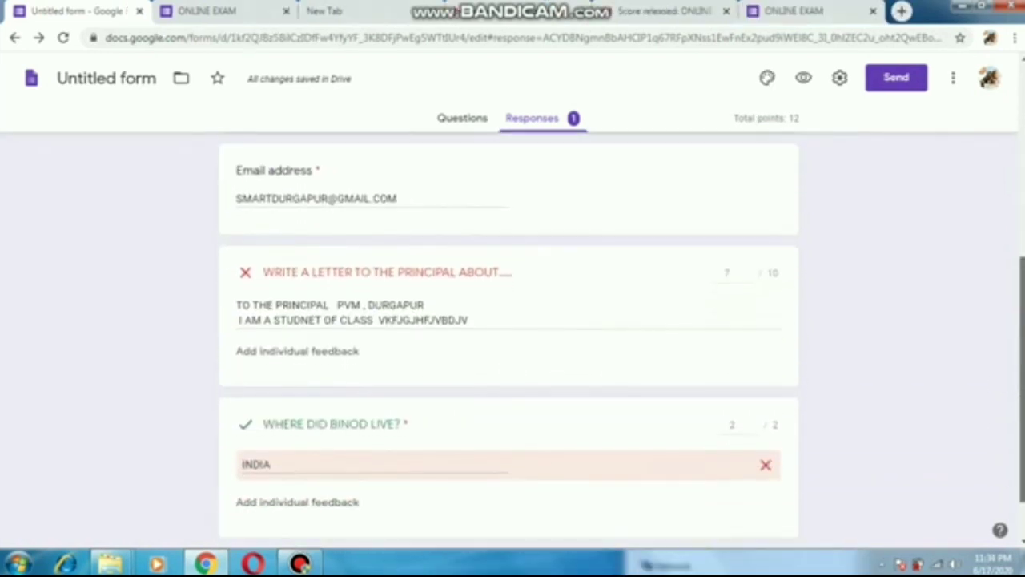
double_click(722, 304)
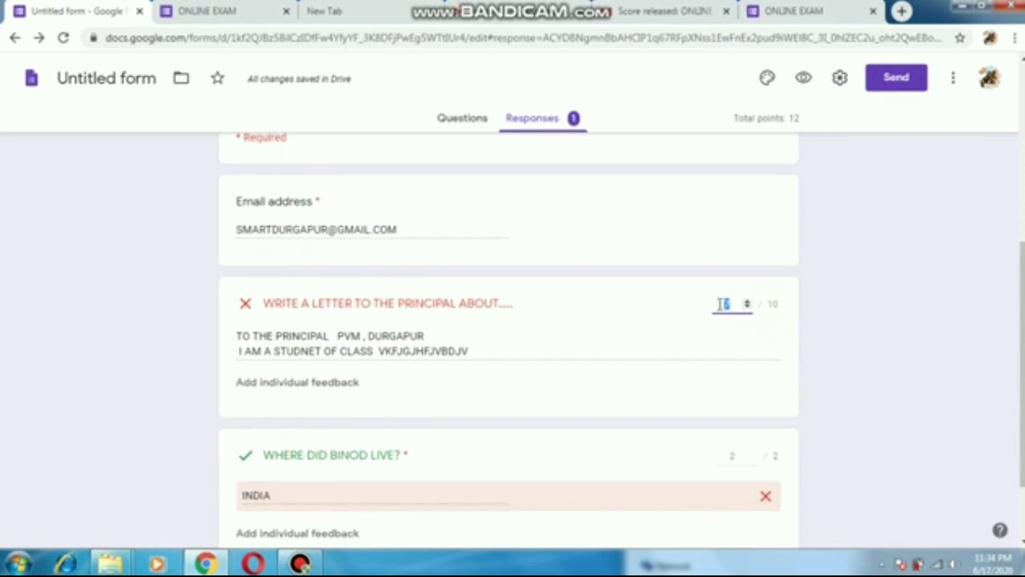
double_click(731, 456)
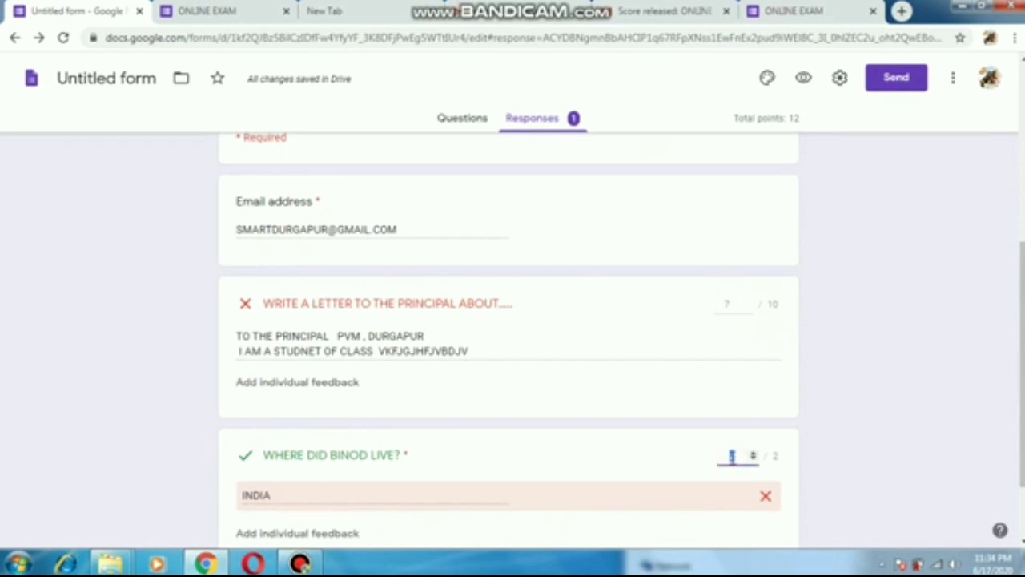
type("1")
left_click(753, 453)
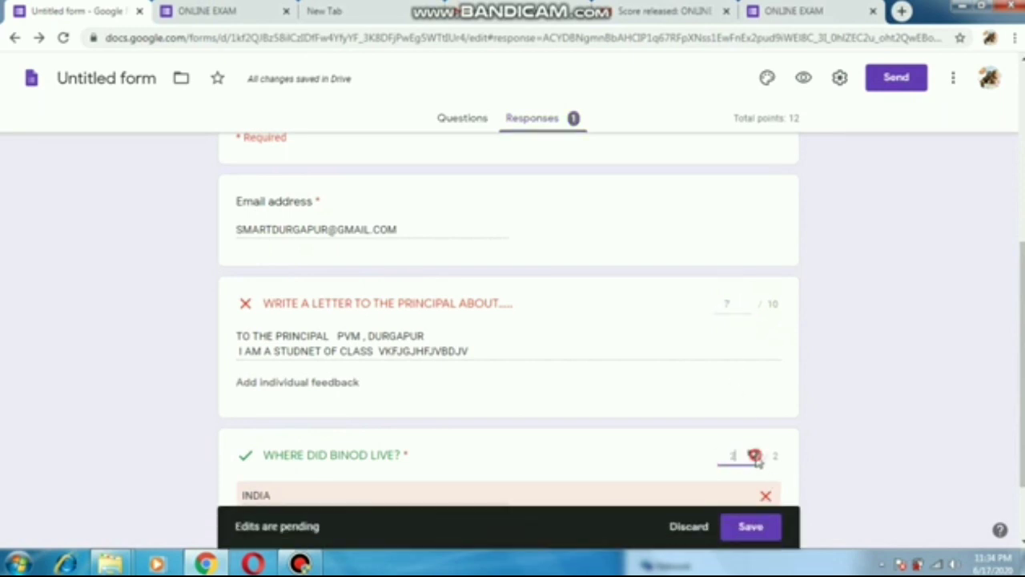
left_click(747, 308)
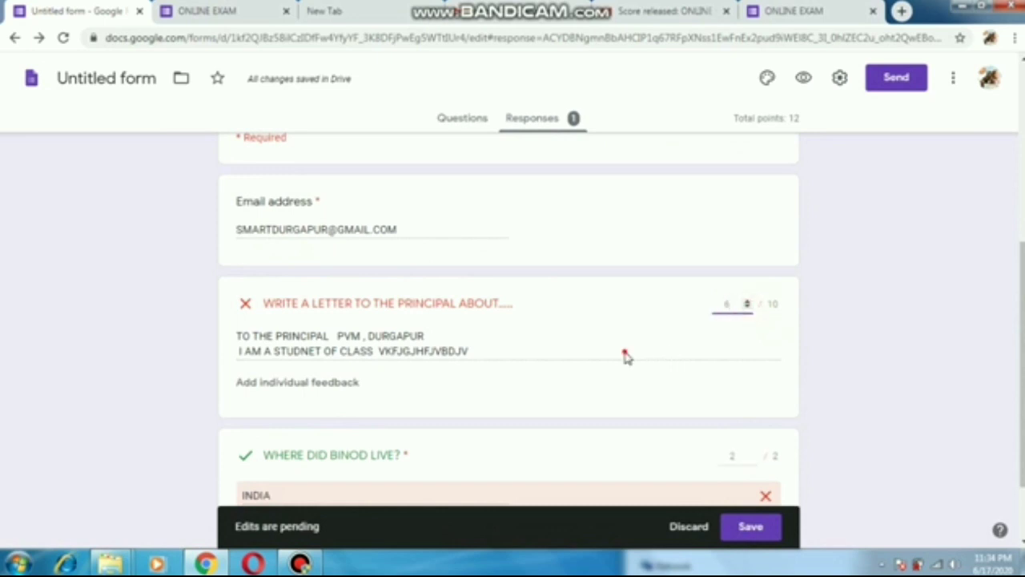
- Add the individual feedback "THE SPELLING IS WRONG" to the letter question
left_click(276, 385)
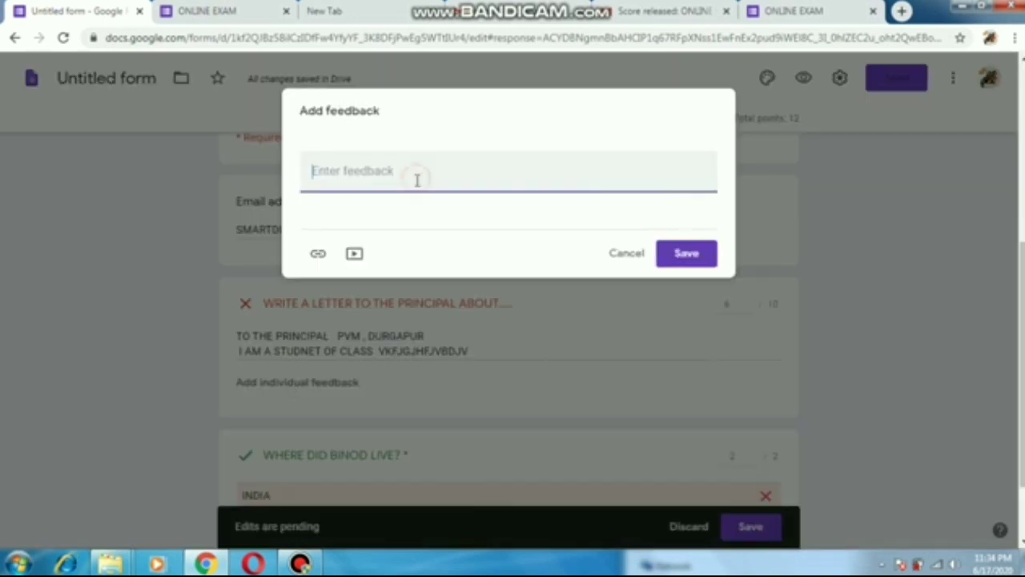
type("HFHG")
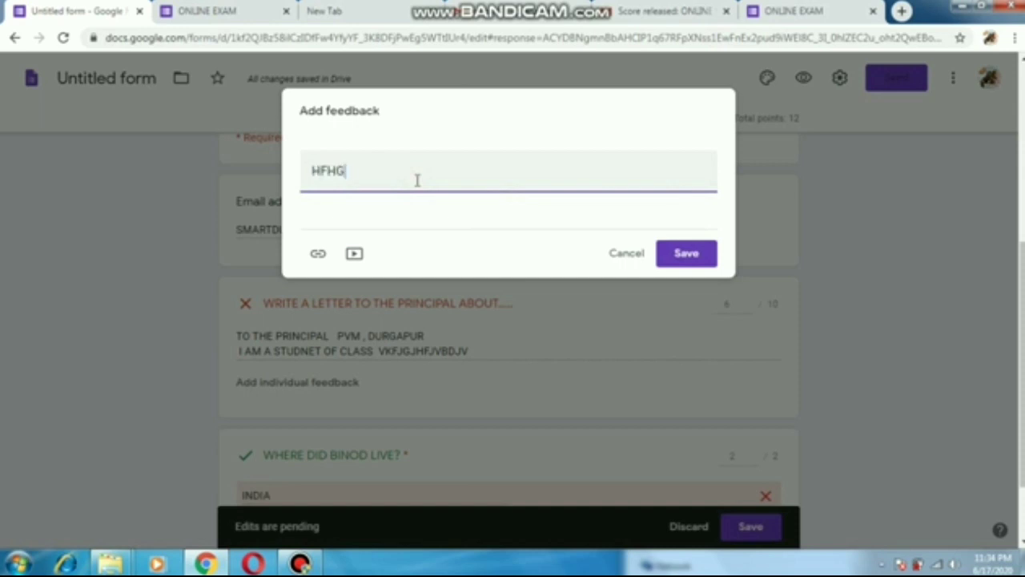
key("BackSpace")
key("BackSpace")
key("BackSpace")
key("BackSpace")
key("BackSpace")
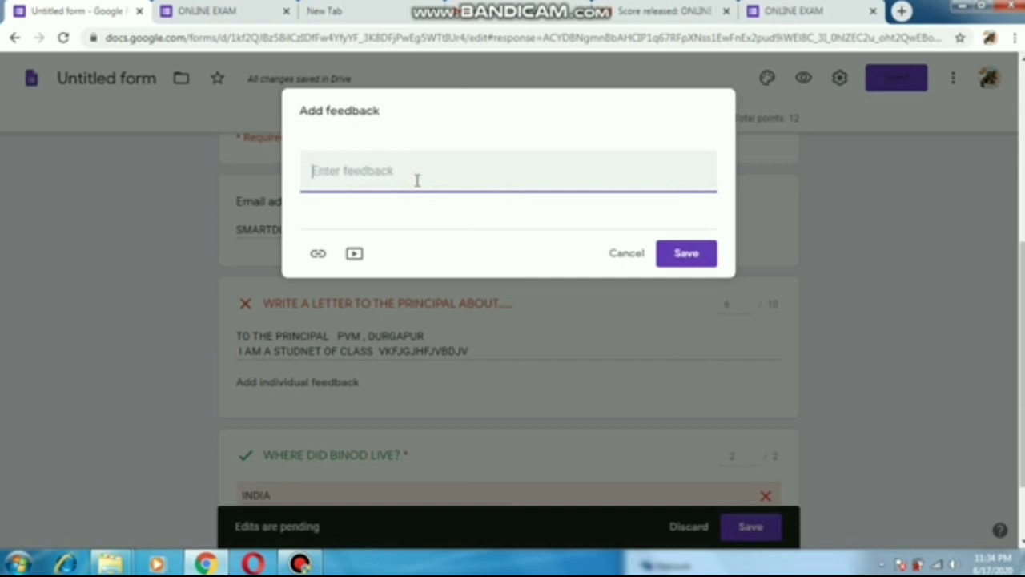
type("THE SPELLING IS WRONG")
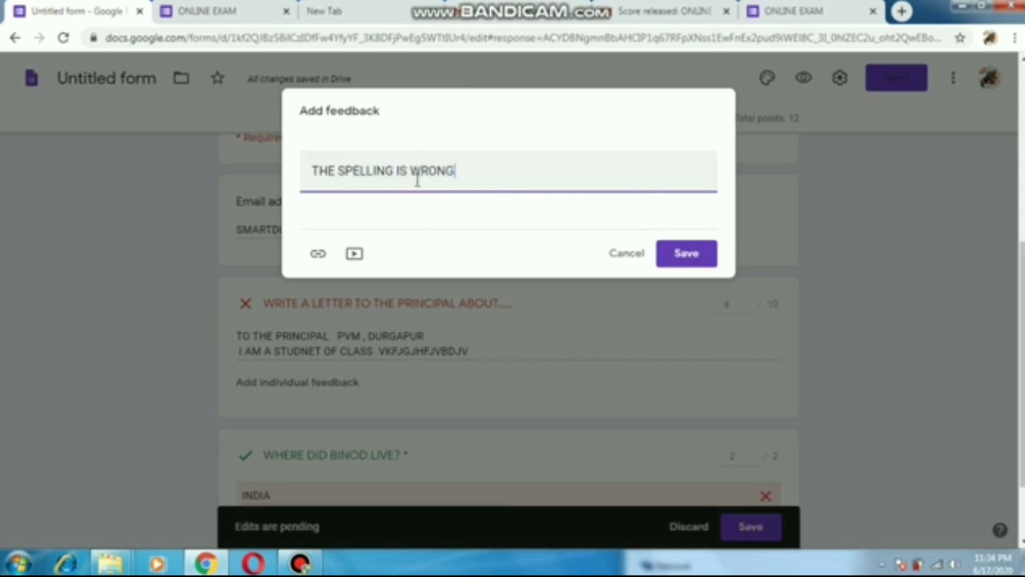
left_click(659, 267)
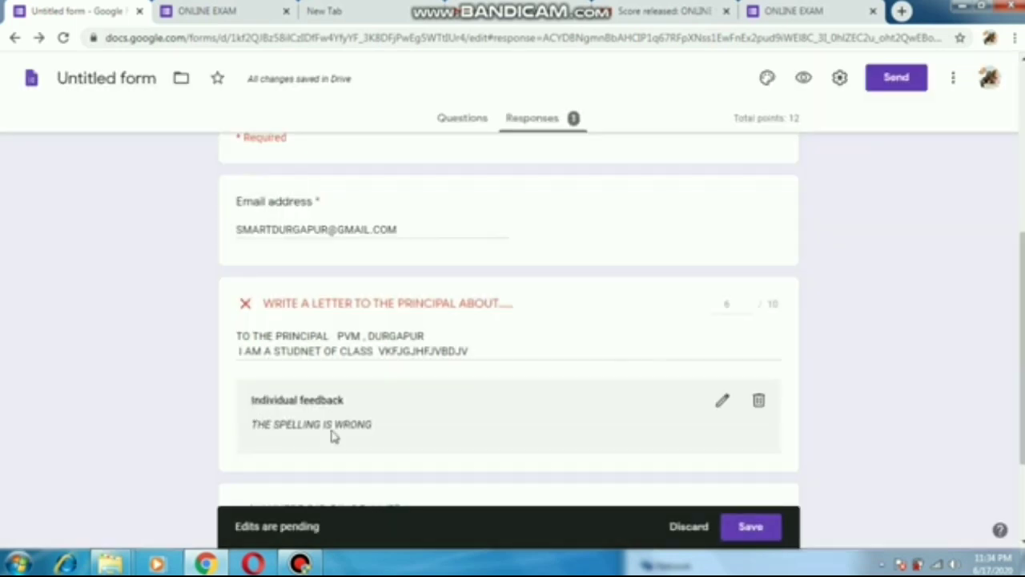
- Add the individual feedback "YES" to the short-answer question answered with INDIA
scroll(995, 353, "down", 2)
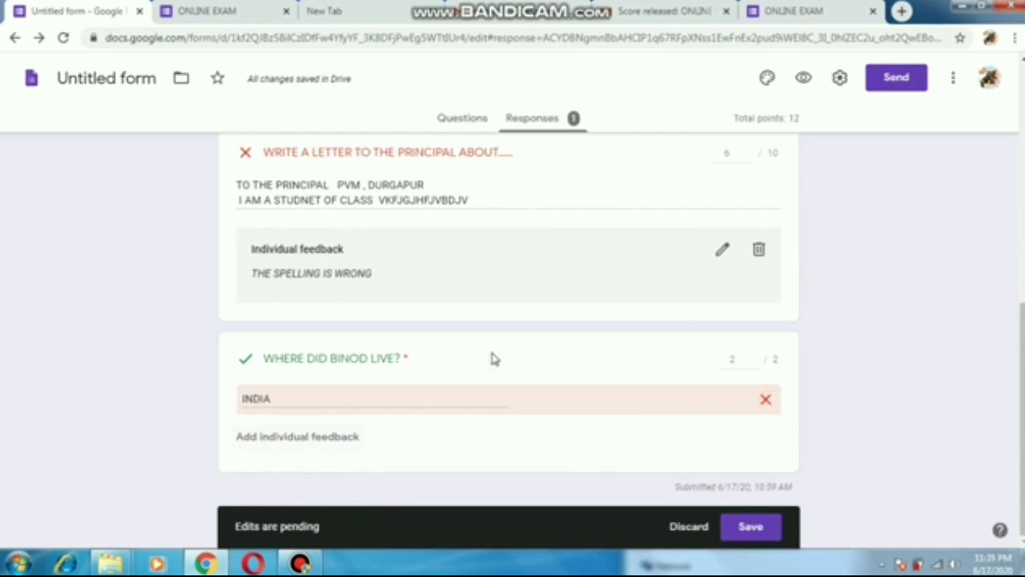
left_click(288, 443)
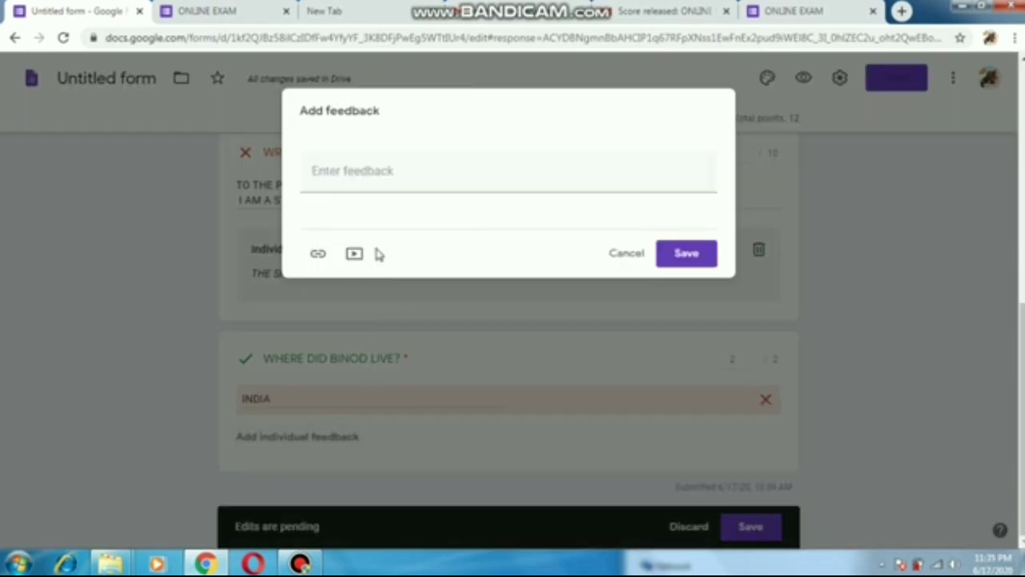
left_click(374, 169)
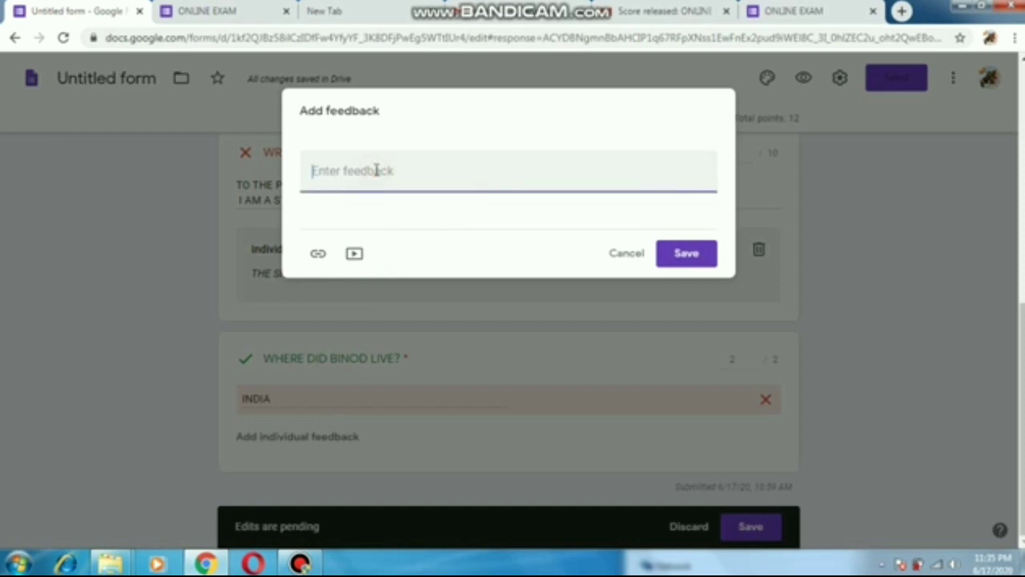
type("YES")
left_click(685, 253)
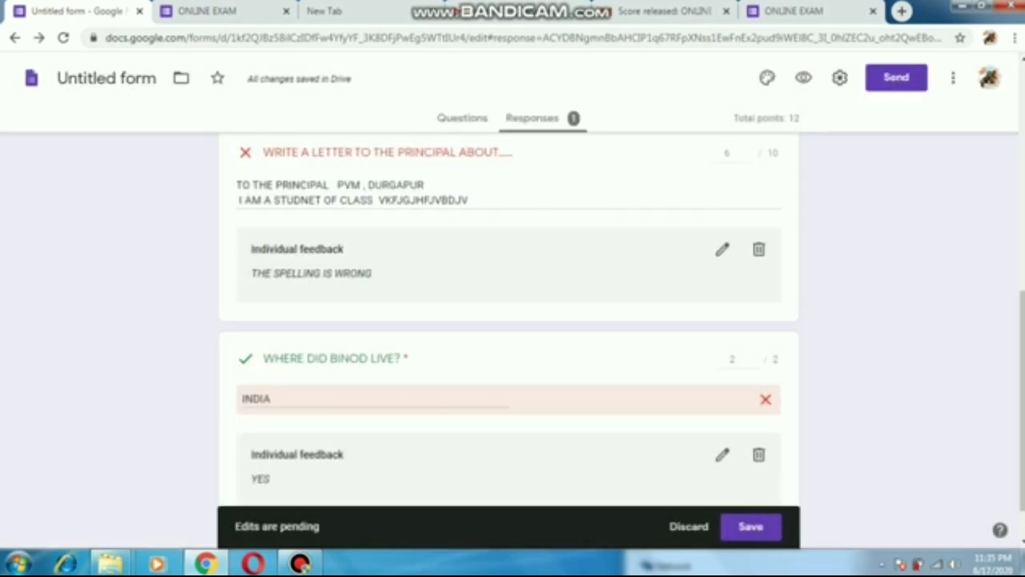
- Release the exam score to all respondents by e-mail, leaving the optional message empty
scroll(1017, 417, "up", 2)
scroll(1018, 261, "up", 3)
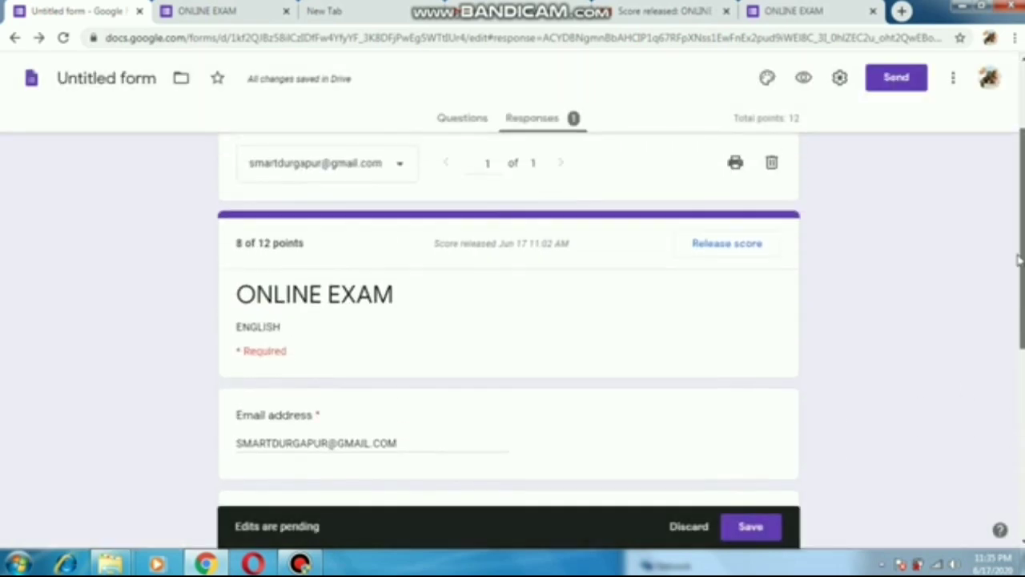
left_click(721, 252)
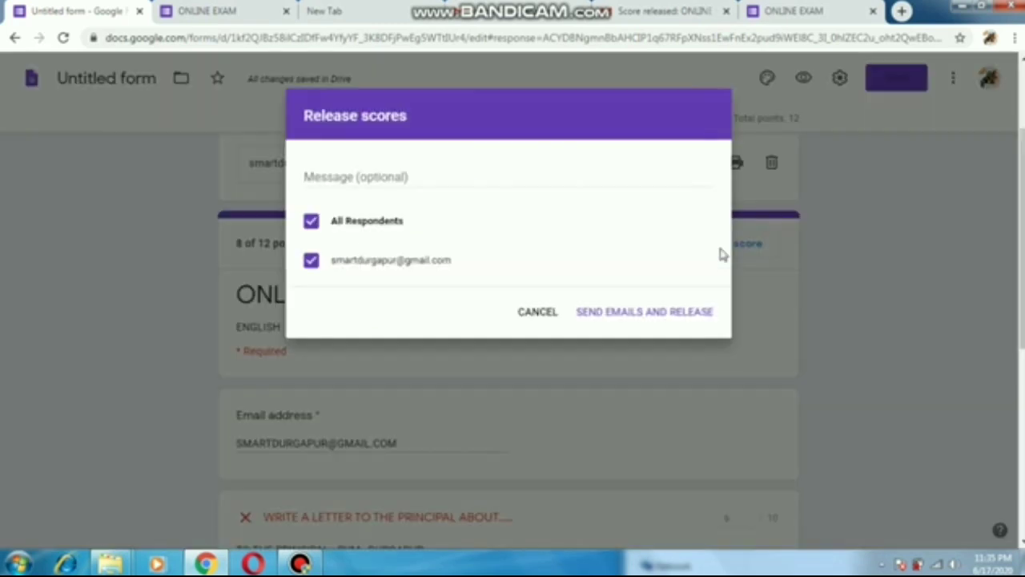
left_click(625, 315)
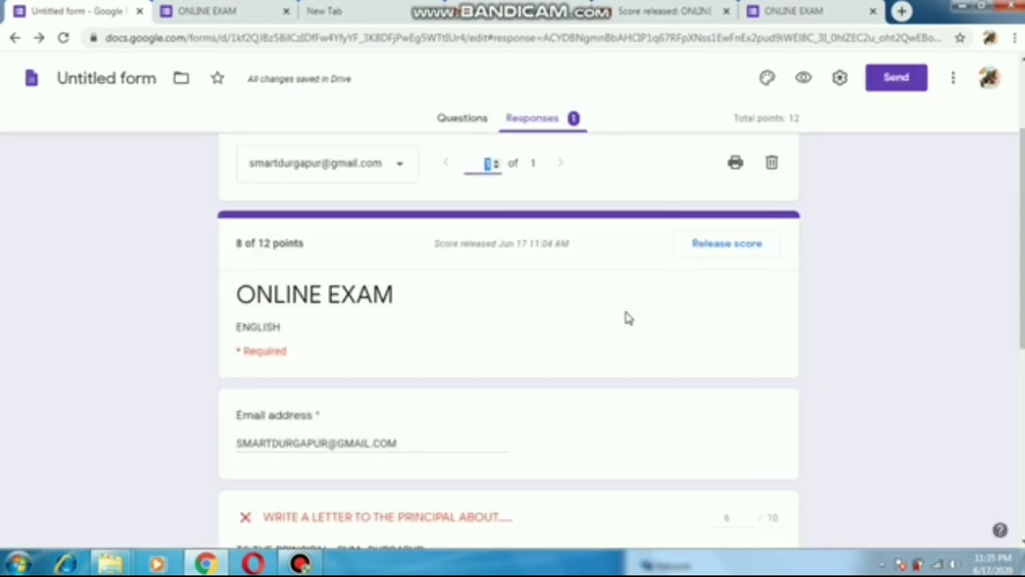
- Switch to Gmail, open the "Score released: ONLINE EXAM" message and view the graded response with its points and feedback
left_click(661, 8)
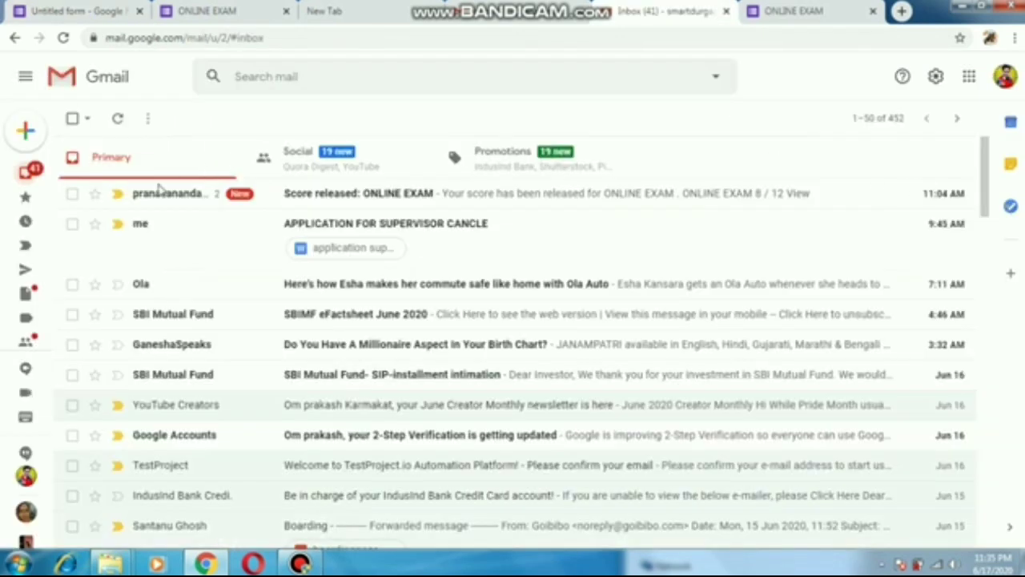
left_click(422, 200)
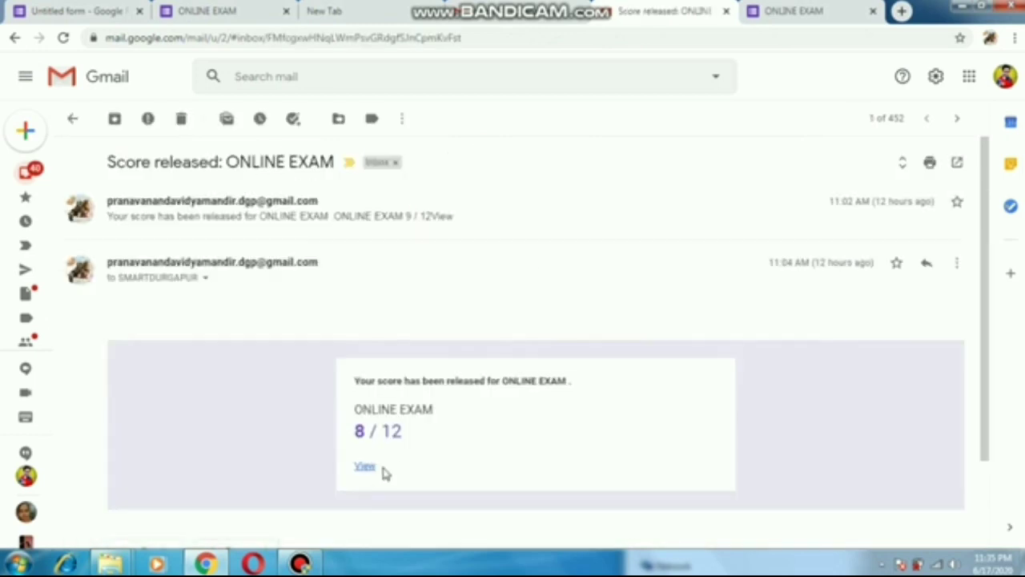
left_click_drag(988, 338, 998, 412)
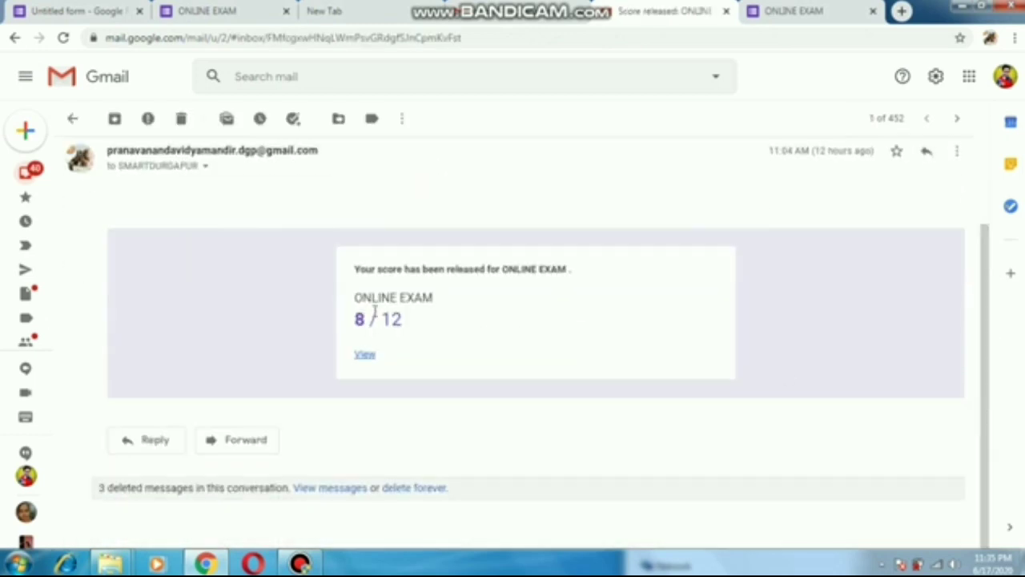
left_click(364, 355)
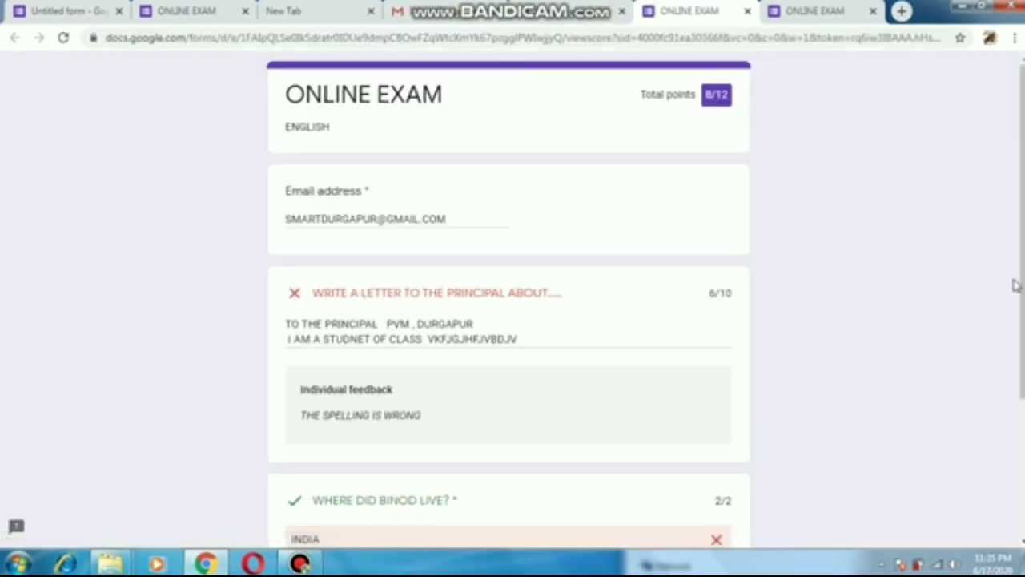
scroll(1018, 256, "down", 3)
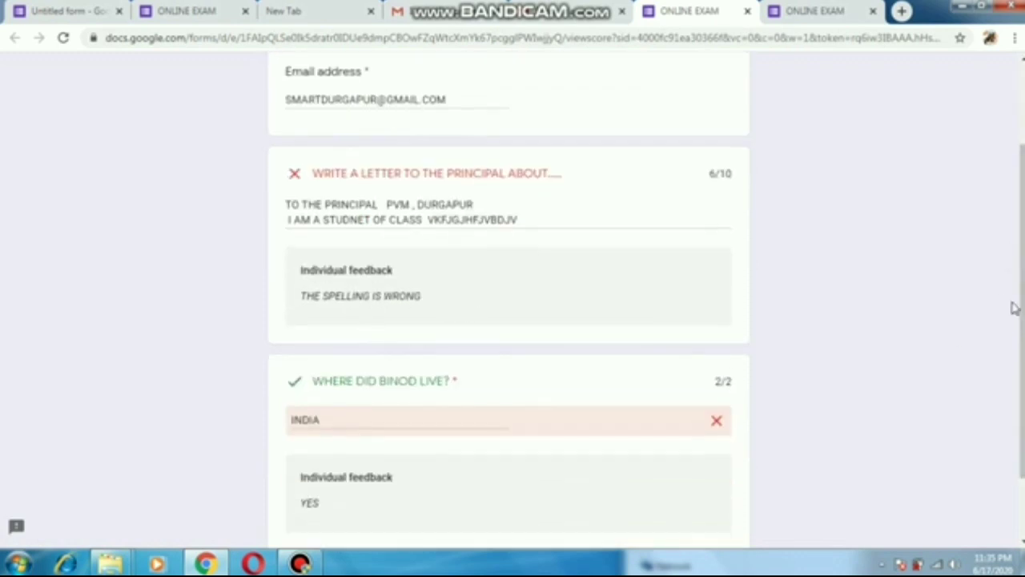
scroll(1009, 298, "down", 2)
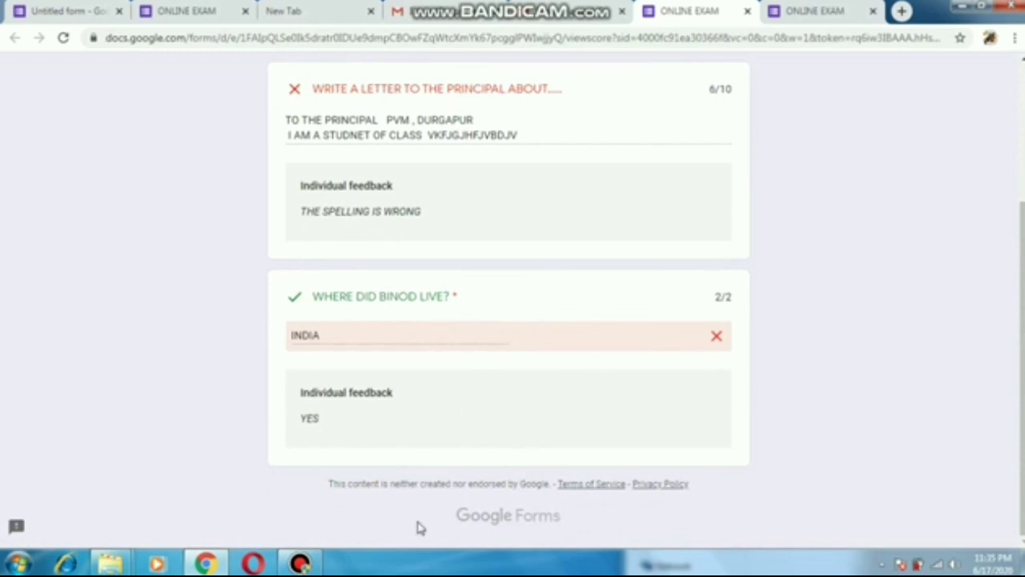
left_click(301, 563)
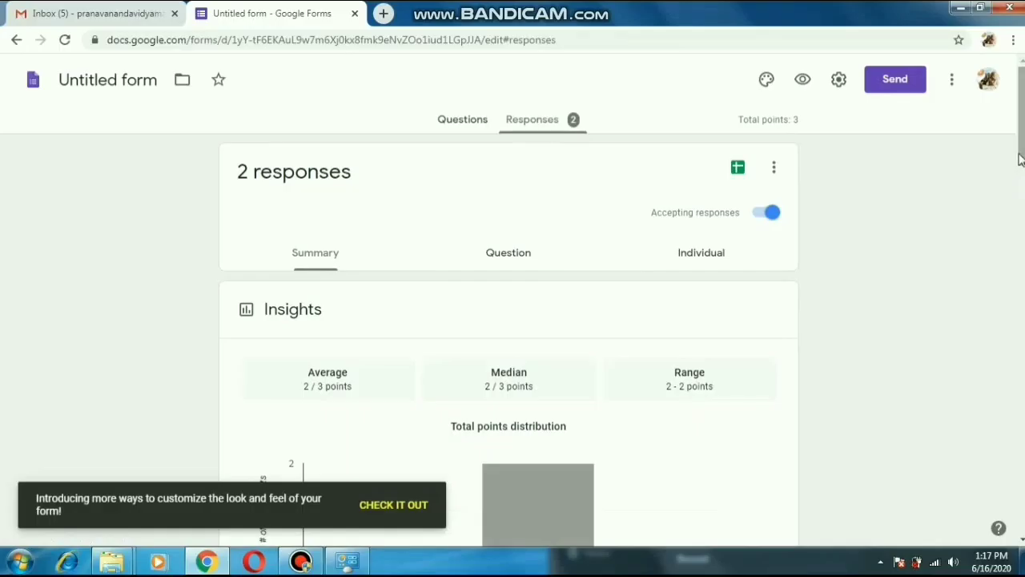
left_click_drag(1020, 159, 1020, 209)
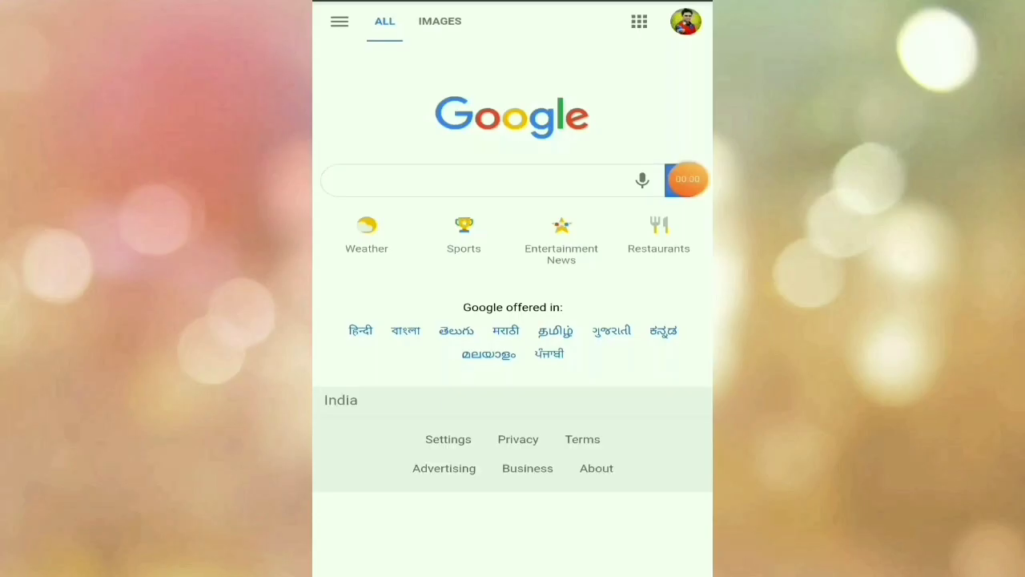
- From the Google home page on the phone, go to Google Forms using Chrome and open a new untitled form
left_click(639, 21)
scroll(553, 321, "down", 5)
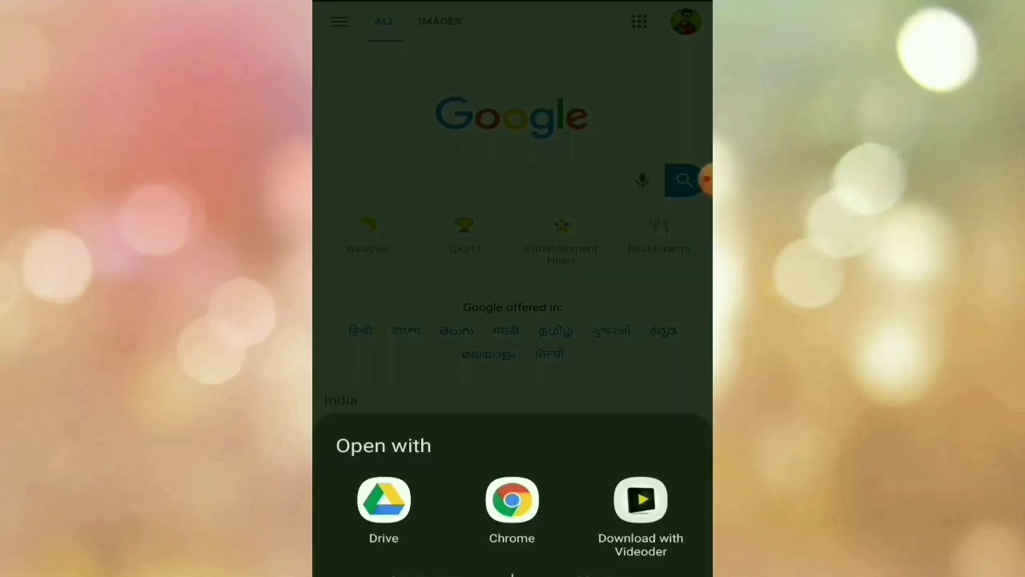
left_click(513, 499)
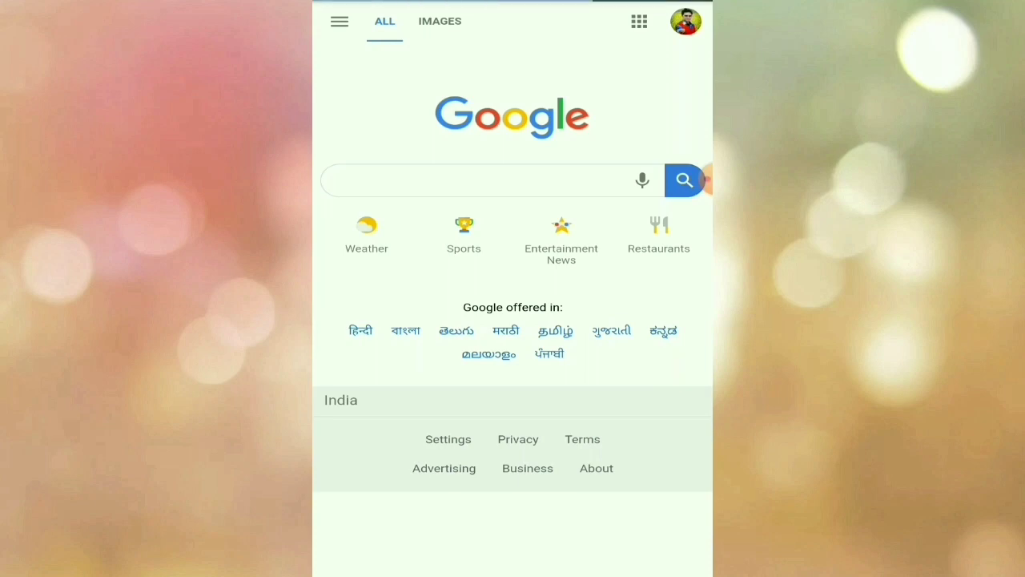
left_click(676, 30)
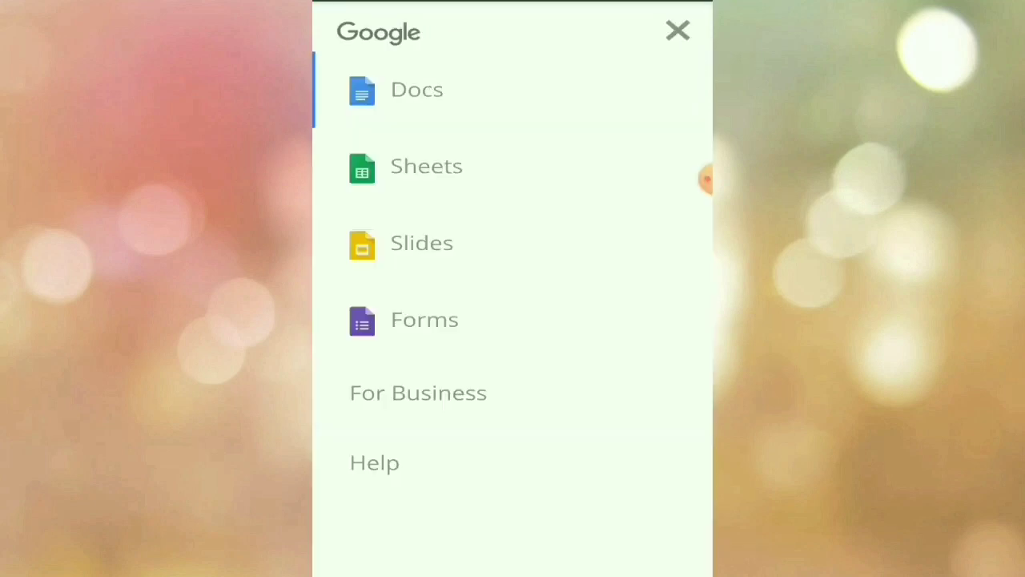
left_click(424, 319)
scroll(513, 320, "down", 10)
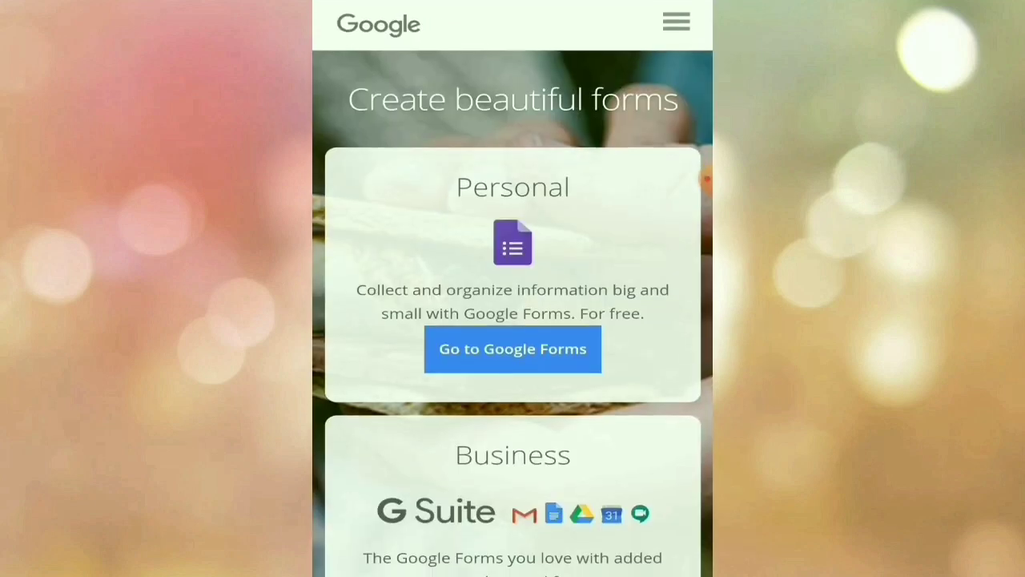
scroll(512, 321, "down", 15)
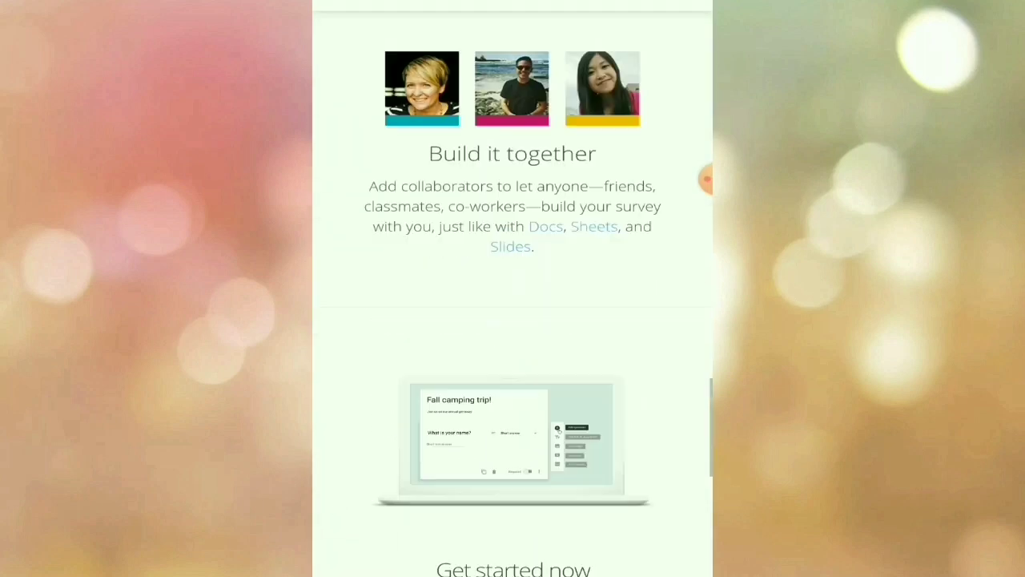
left_click(513, 321)
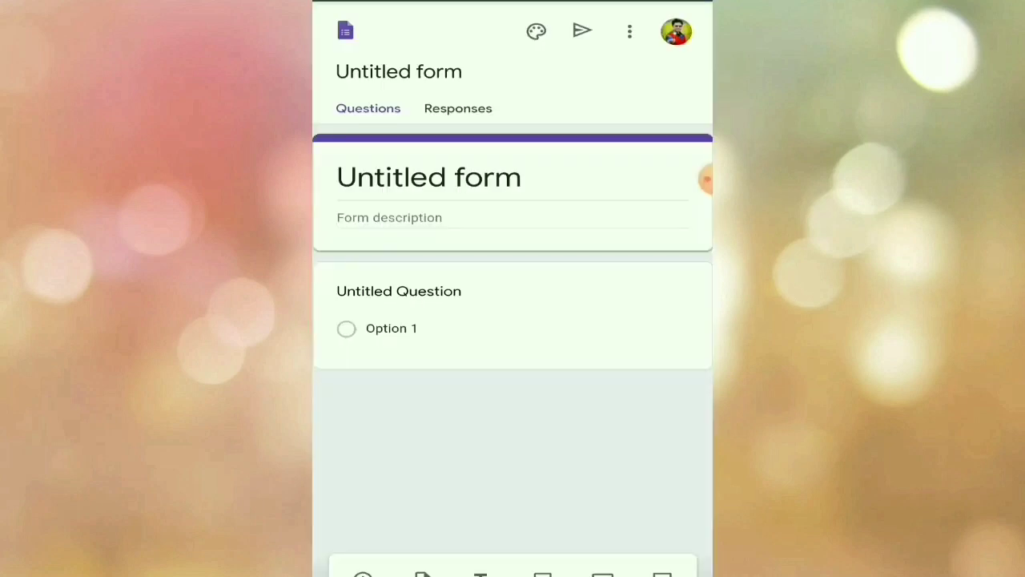
- Add a second option to the multiple-choice Untitled Question
left_click(629, 31)
left_click(399, 457)
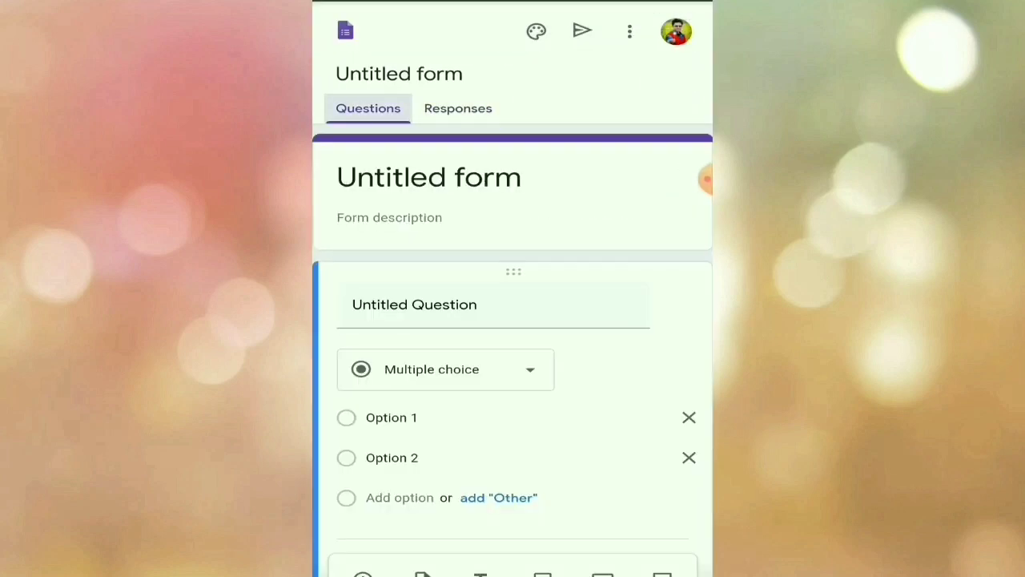
scroll(513, 361, "down", 2)
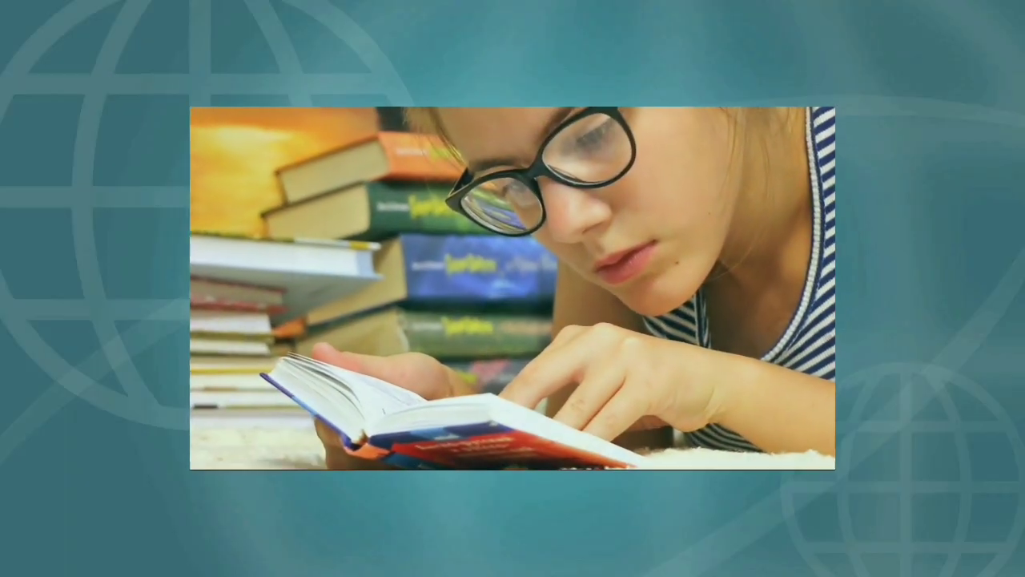